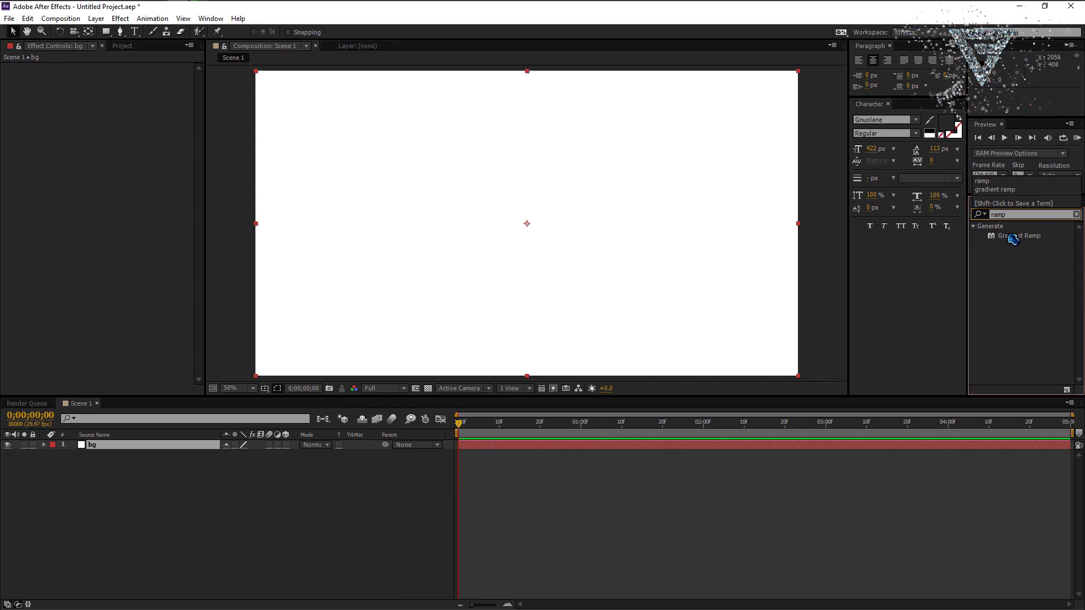
- Apply Gradient Ramp to the bg layer with start color FFFFFF and end color B2B2B2
left_click_drag(1014, 235, 116, 450)
left_click(117, 86)
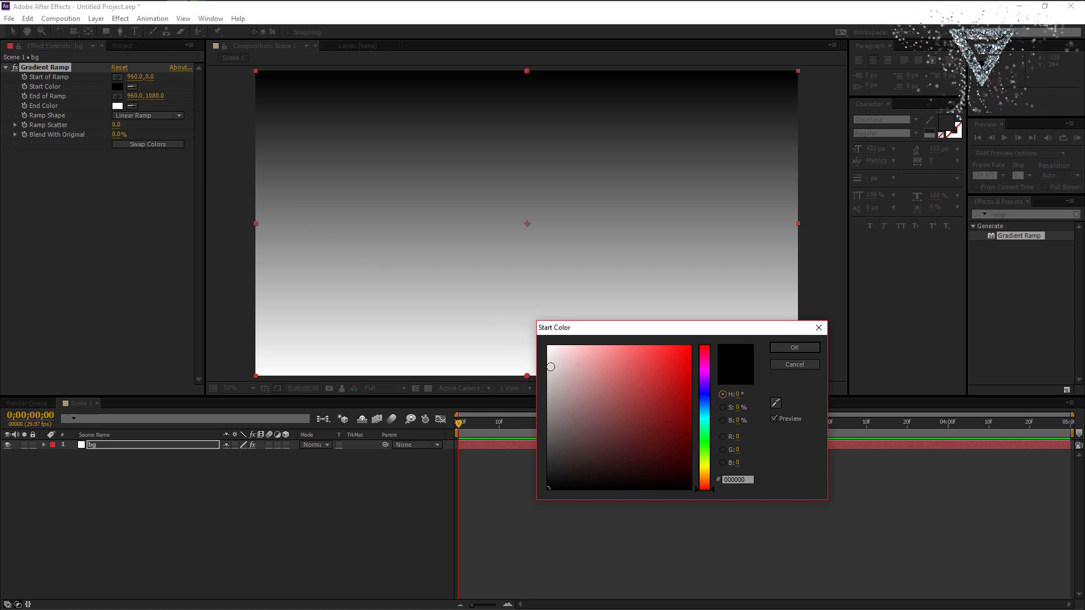
left_click_drag(550, 367, 520, 327)
left_click(781, 350)
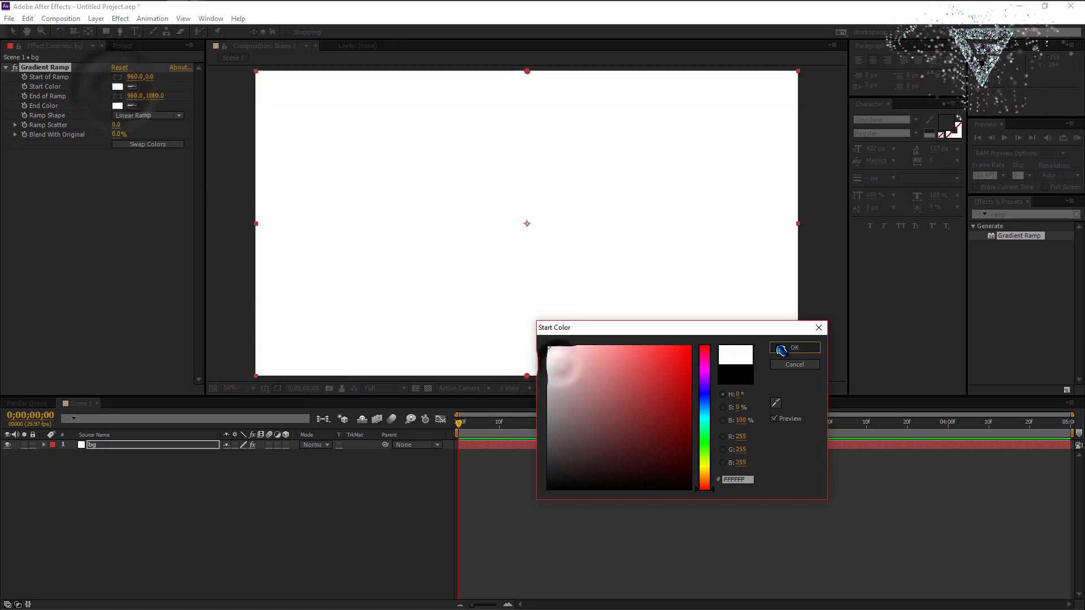
left_click(117, 106)
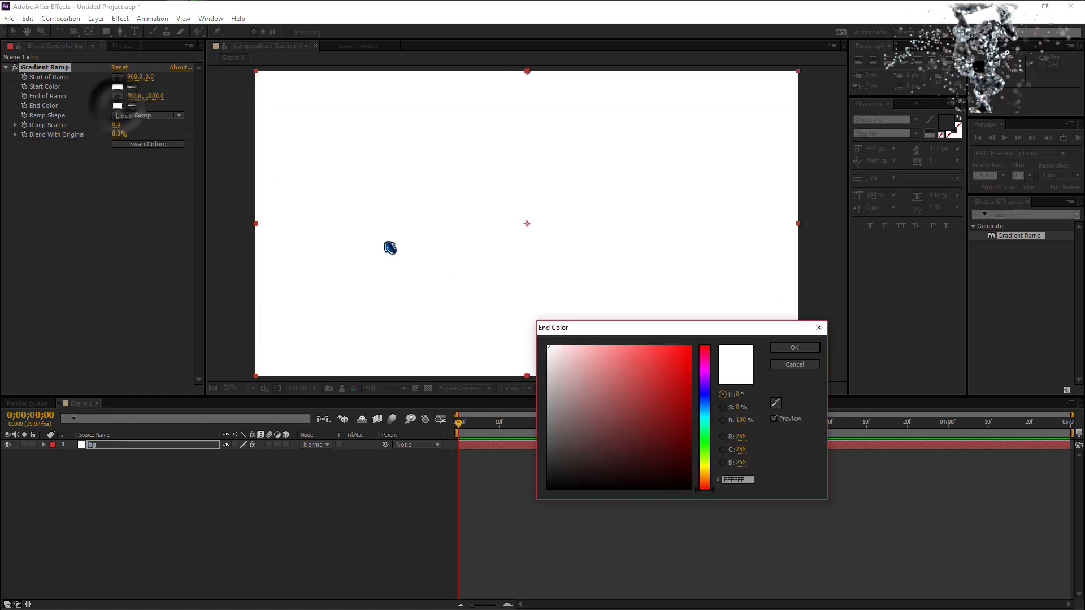
mouse_move(553, 393)
left_mouse_down()
mouse_move(573, 373)
mouse_move(541, 388)
left_mouse_up()
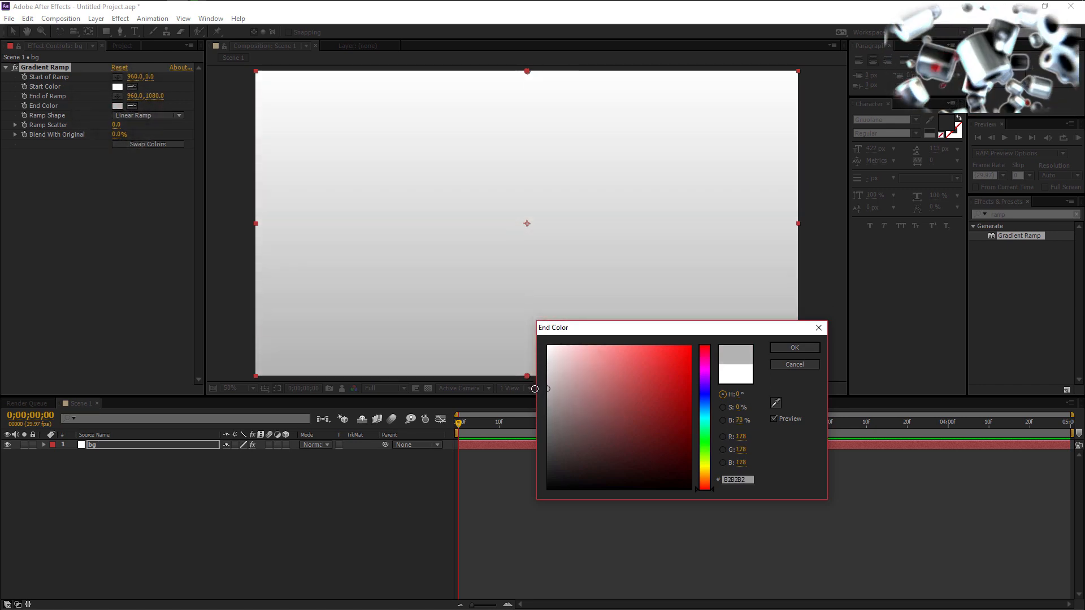
left_click(790, 348)
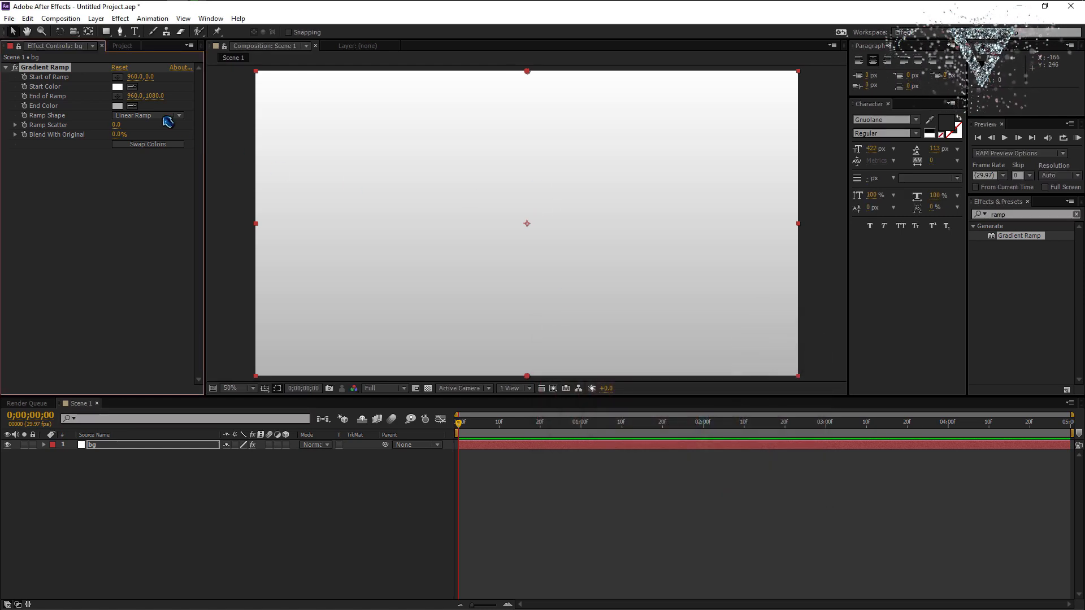
- Change the gradient's shape to Radial Ramp and set its start point to 960, 540
left_click(167, 116)
left_click(142, 137)
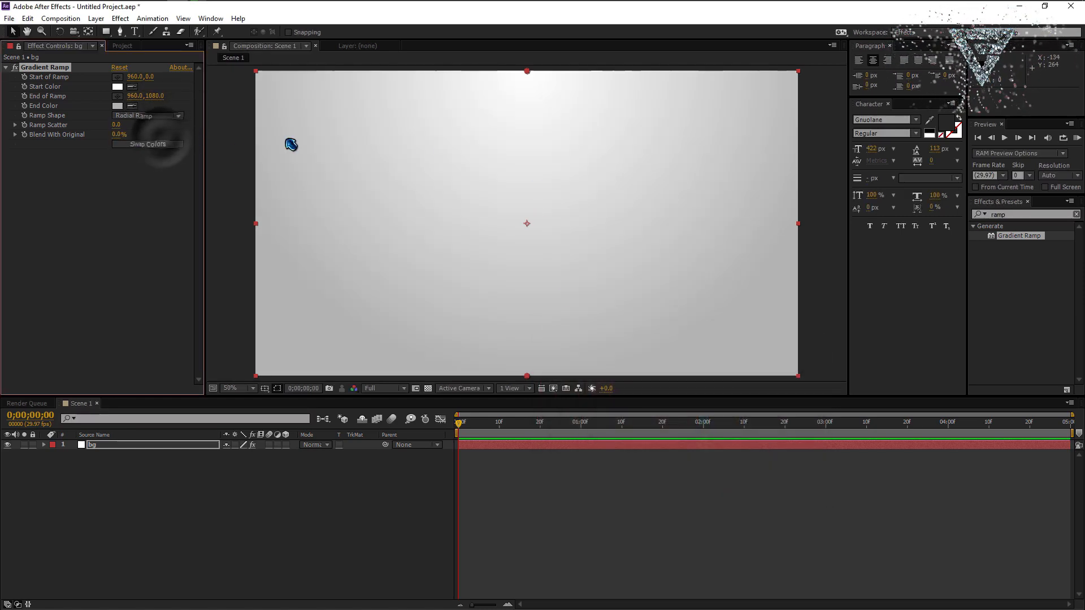
left_click(150, 77)
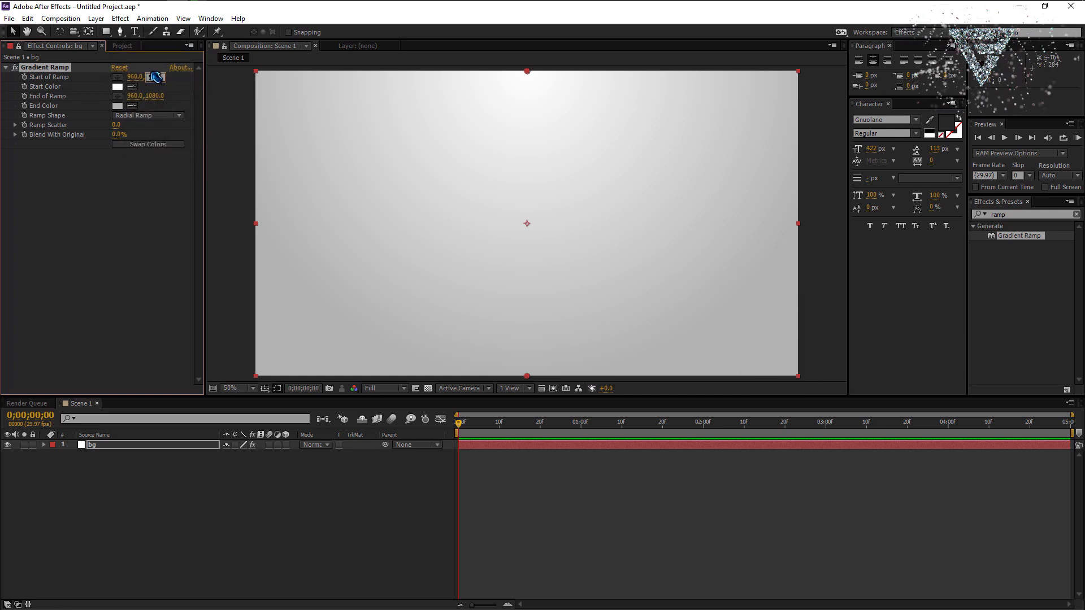
left_click(147, 192)
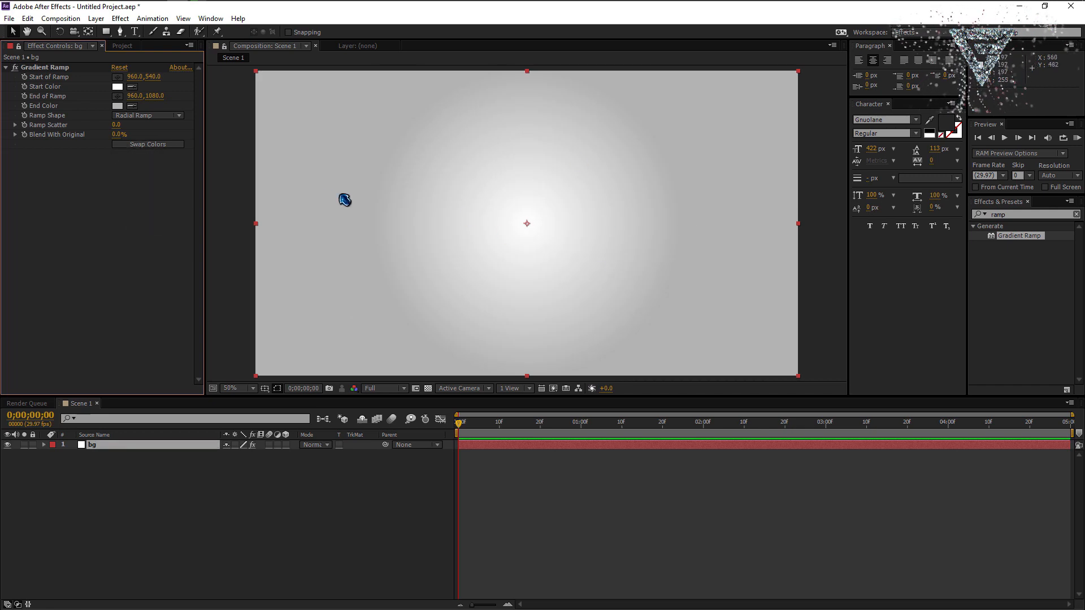
- Set the End of Ramp X coordinate to 1656 and adjust its Y coordinate to widen the radial gradient
left_click(136, 96)
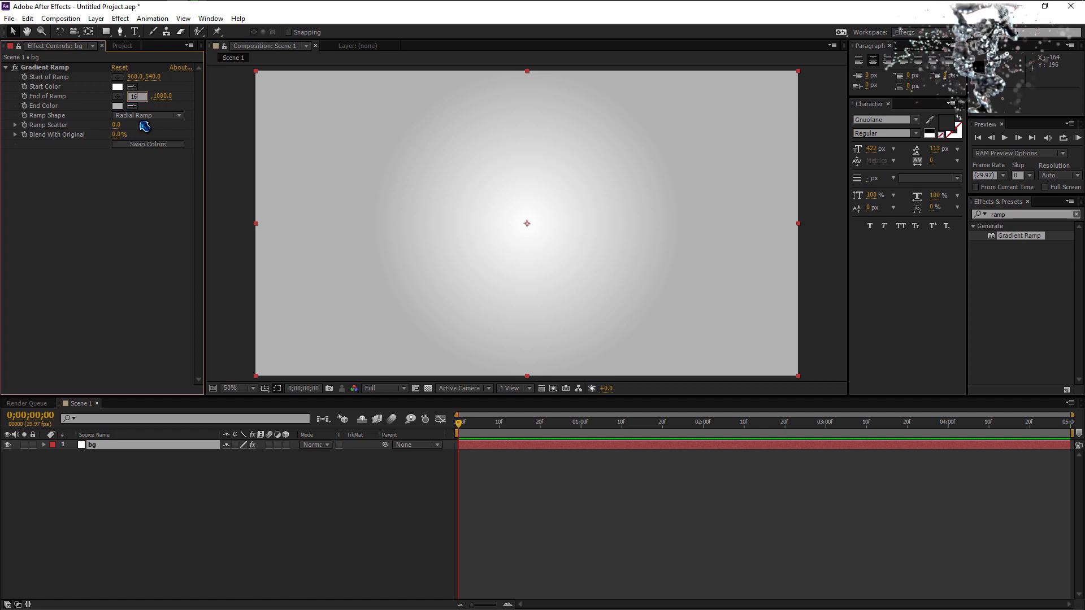
left_click(160, 97)
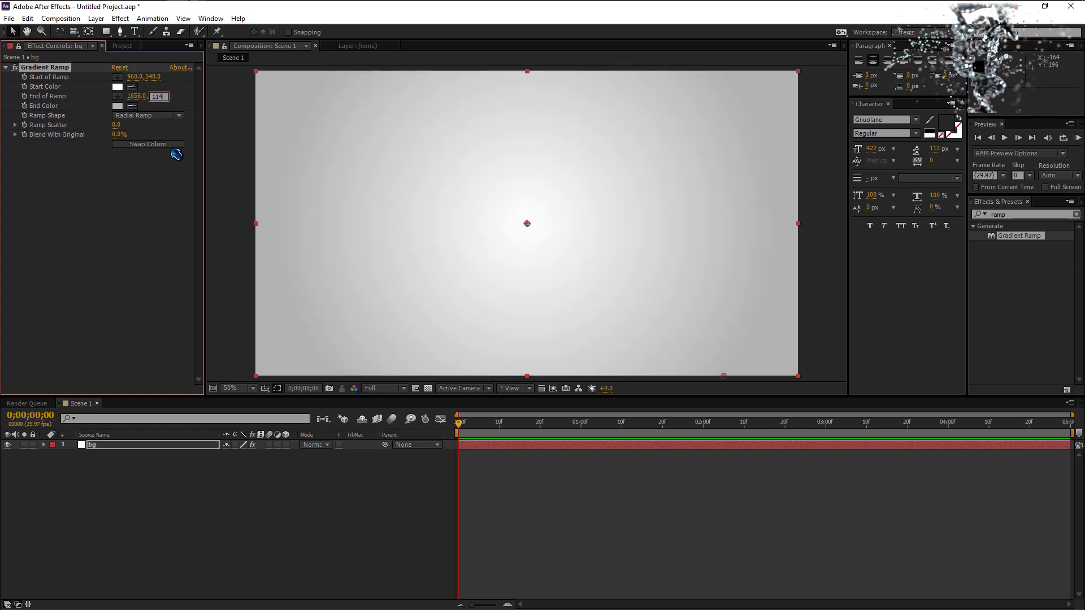
left_click(175, 169)
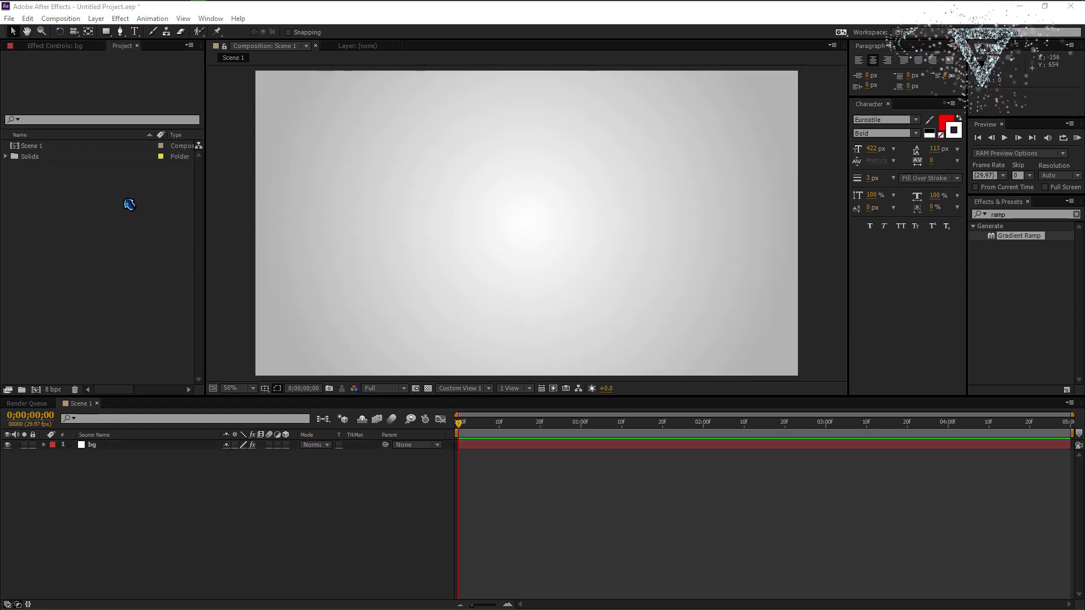
- Create a text layer above the background in Scene 1 reading "ENZEE" in capitals
right_click(236, 528)
mouse_move(305, 405)
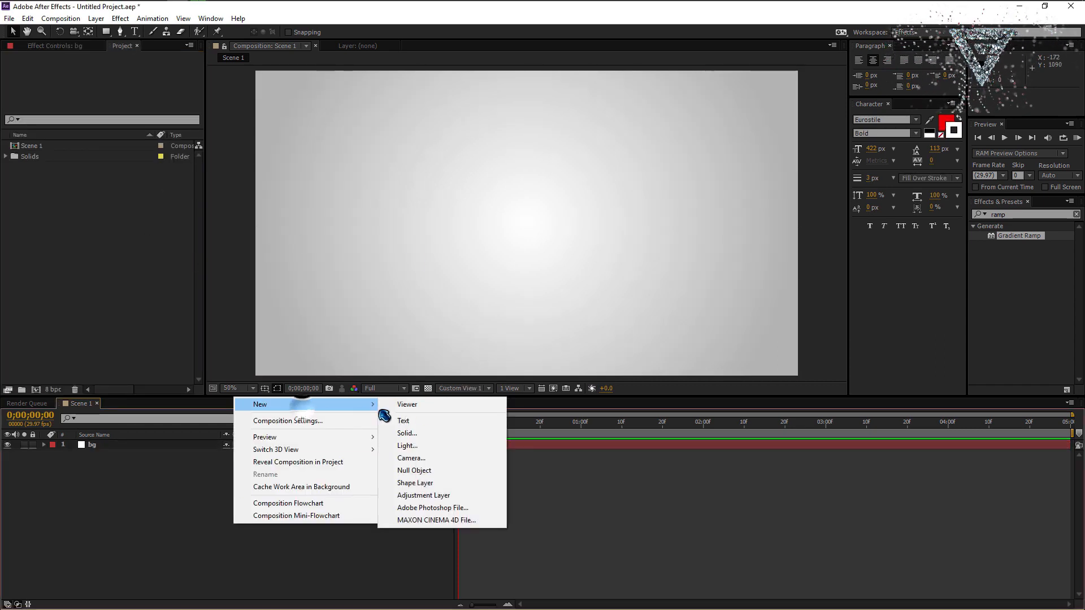
left_click(404, 421)
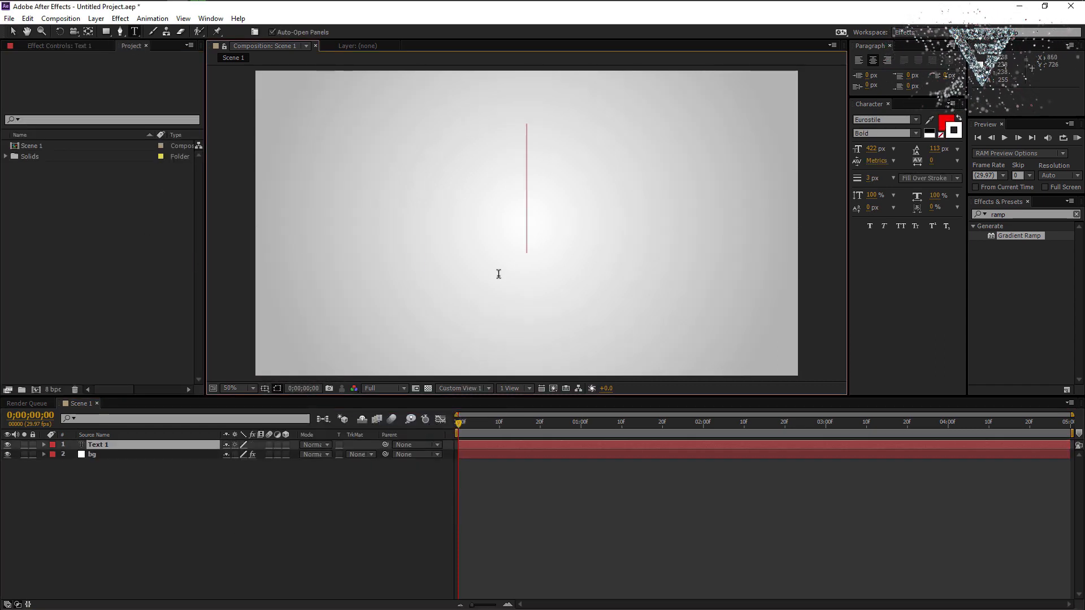
type("Enze")
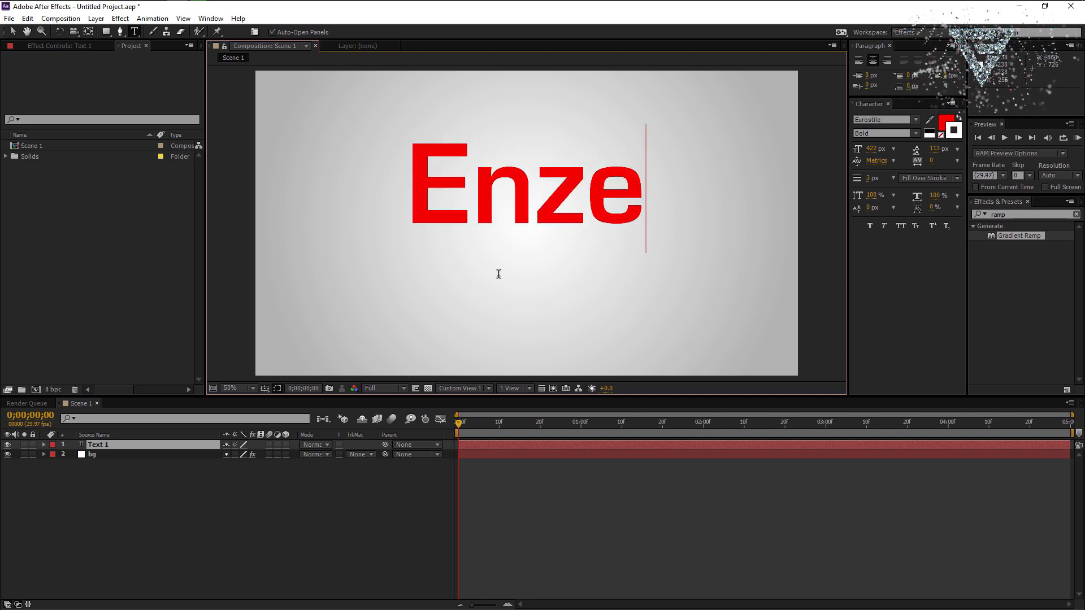
key("ctrl+a")
type("ENZEE")
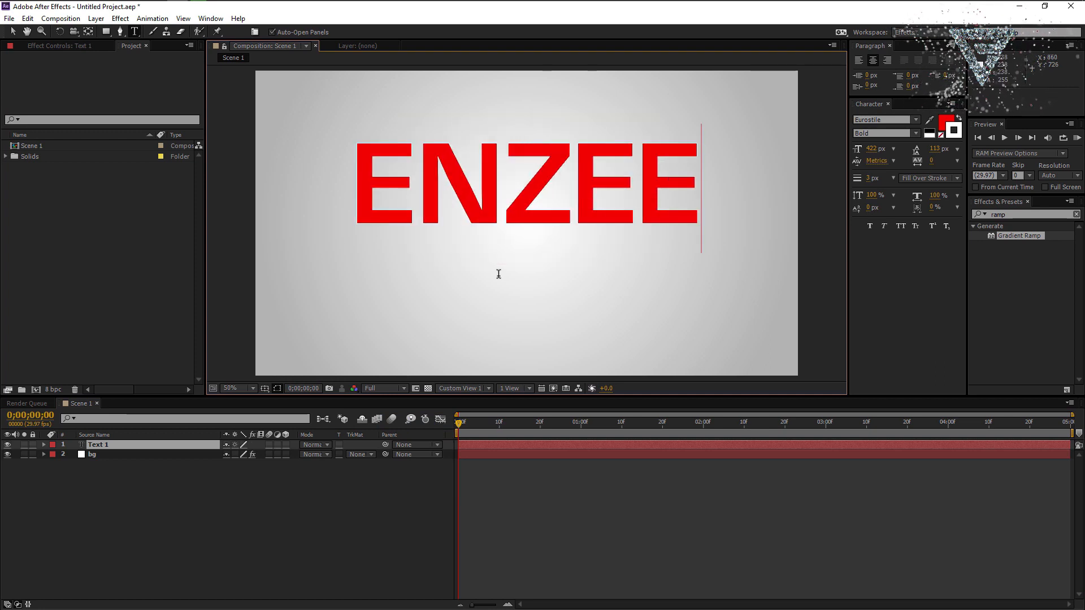
- Change the font of the whole ENZEE text to Eurostile LT Bold
key("ctrl+a")
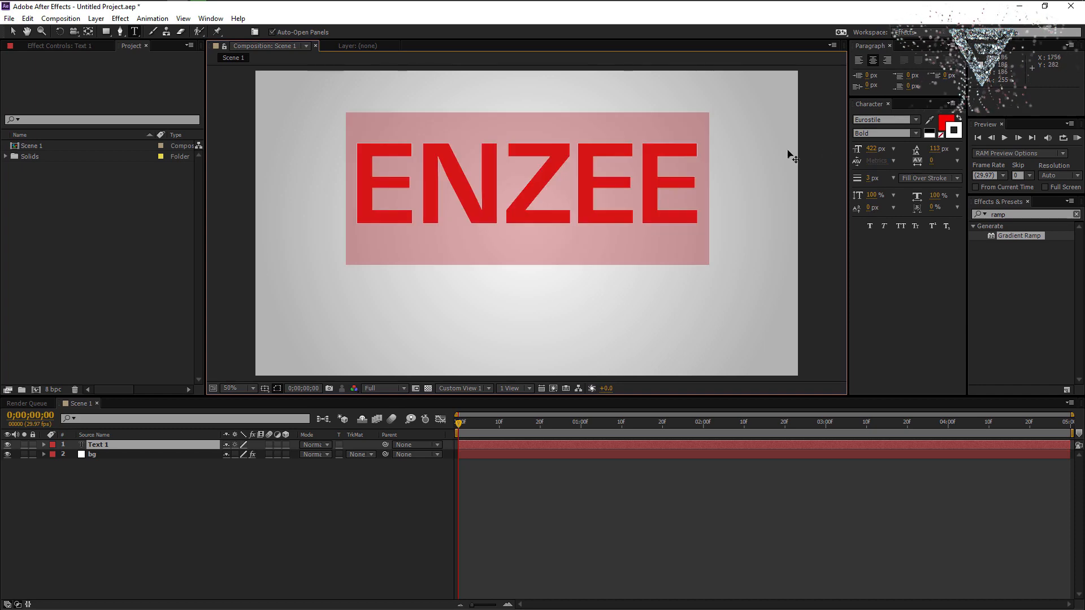
left_click(884, 120)
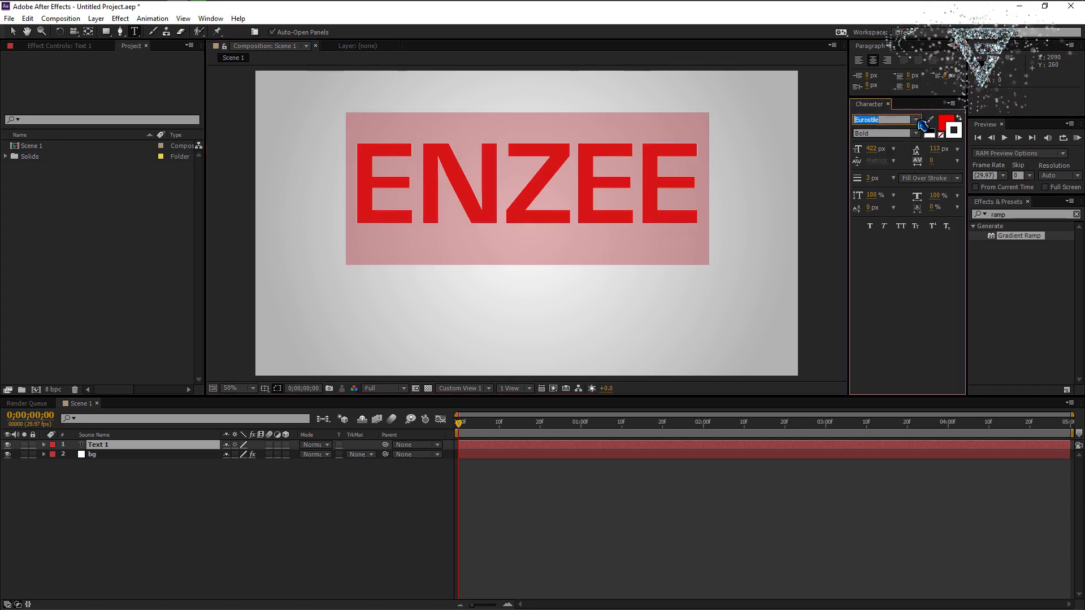
left_click(915, 120)
left_click(920, 140)
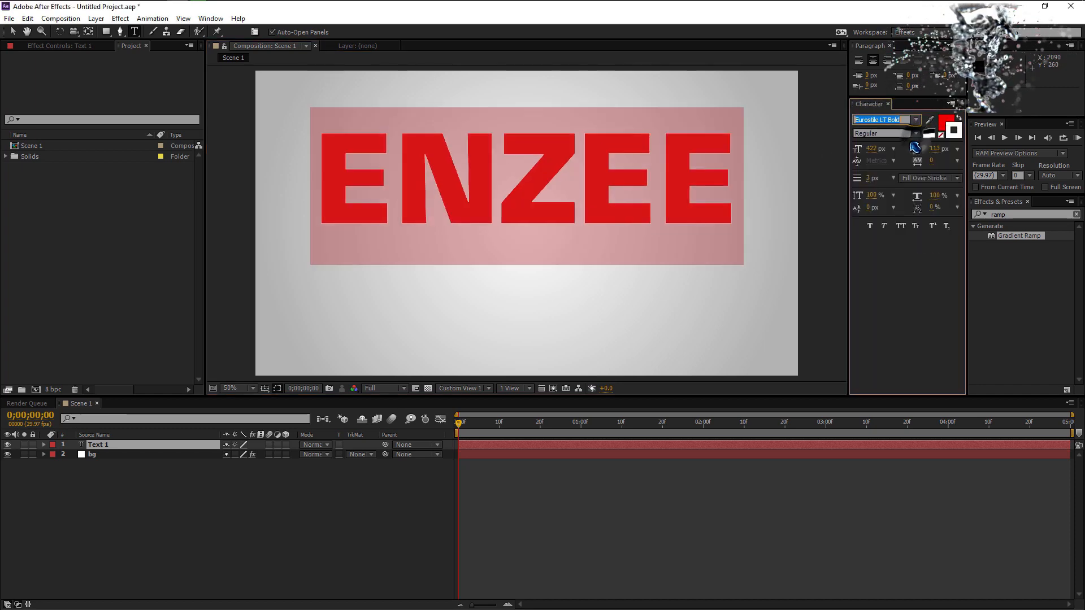
- Finish editing the ENZEE text and move it down to position 960, 672
left_click(512, 162)
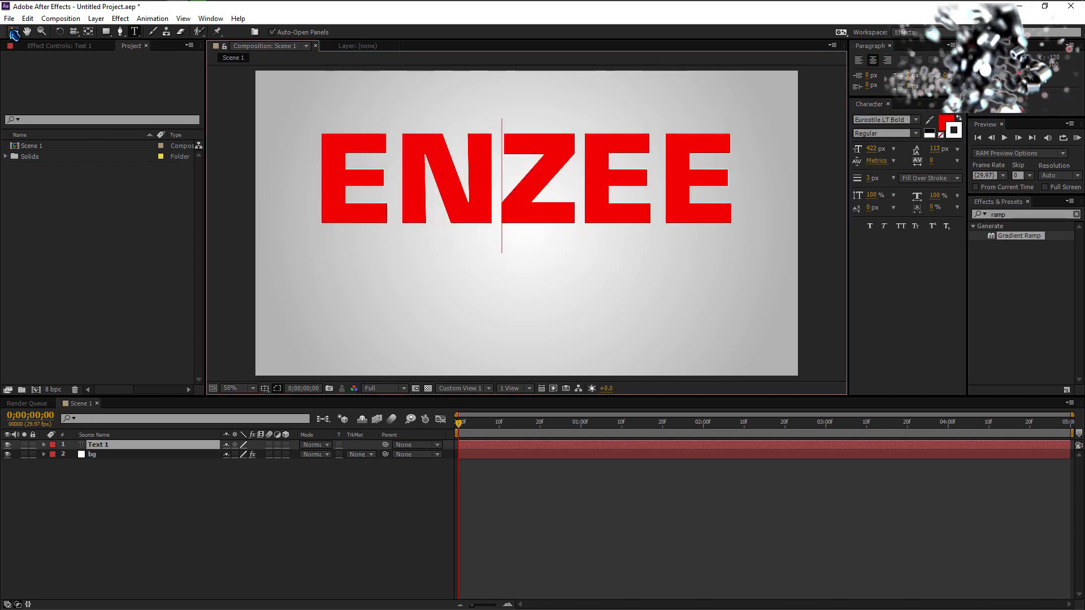
left_click(14, 32)
left_click_drag(619, 186, 634, 229)
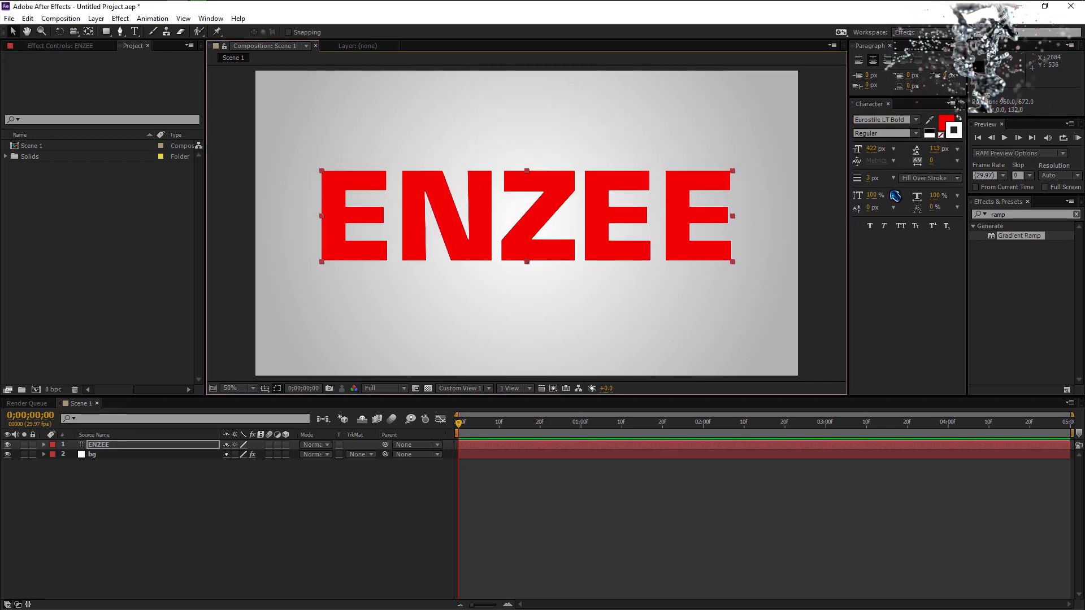
- Give the ENZEE text a white (FFFFFF) stroke 5 px wide
left_click(953, 136)
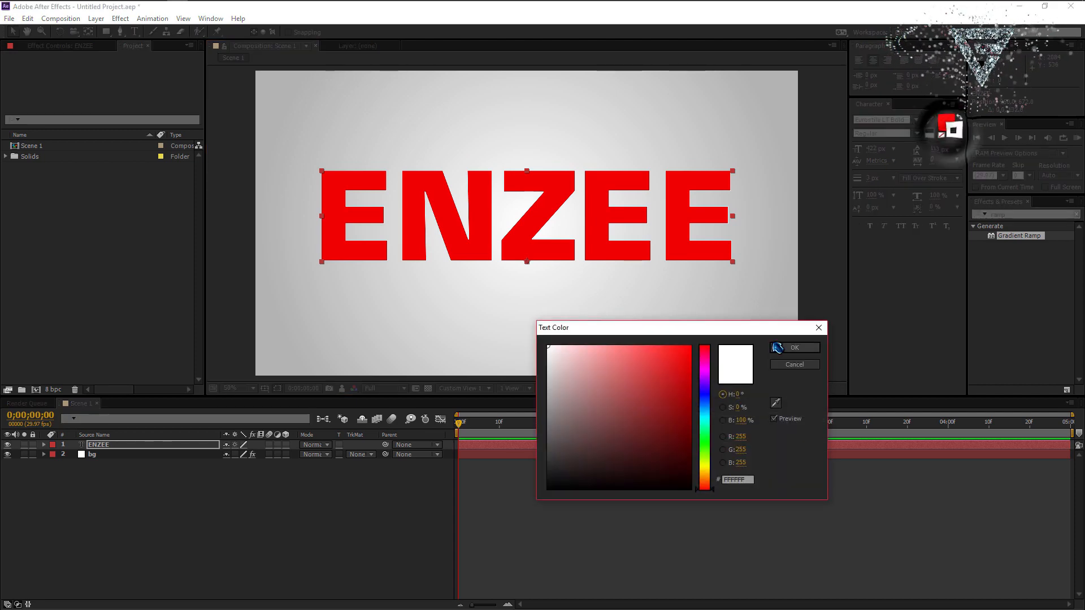
left_click(792, 342)
left_click_drag(869, 181, 870, 180)
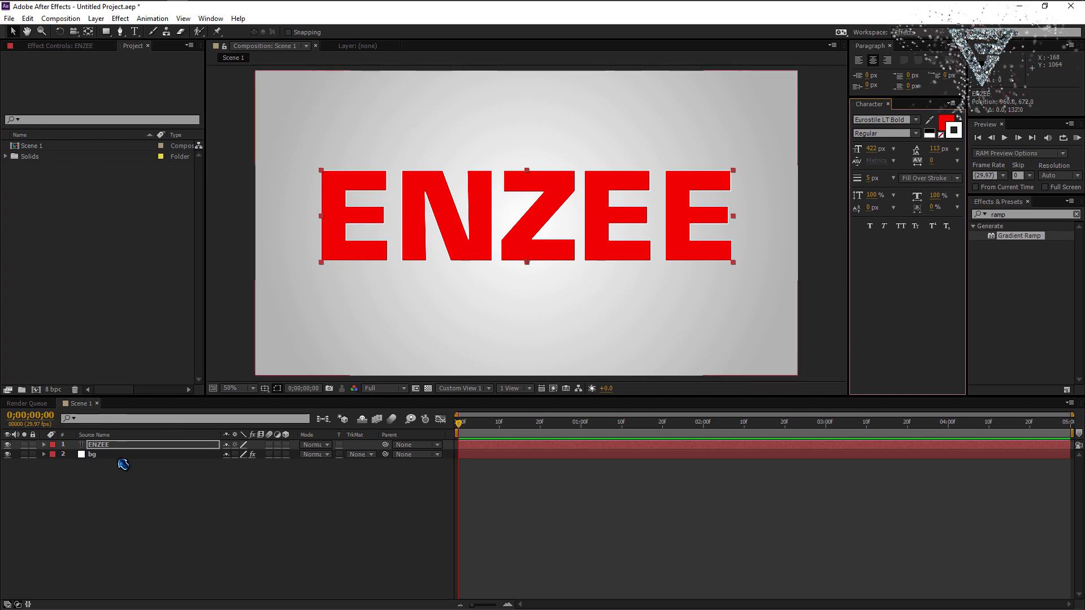
- Pre-compose the ENZEE text layer as "Main Text", moving all attributes into the new composition
right_click(107, 445)
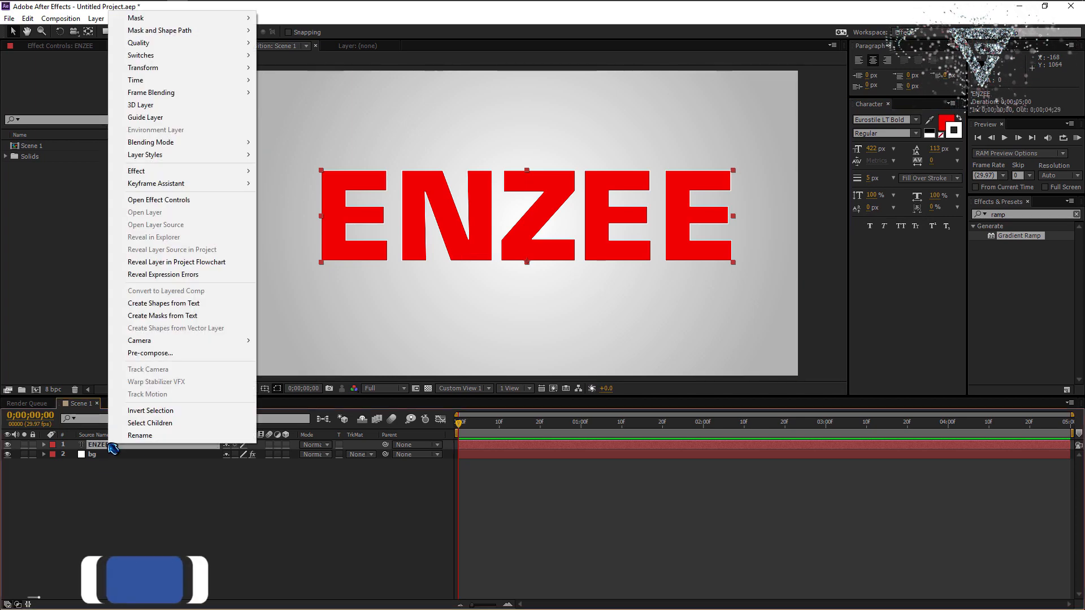
left_click(162, 353)
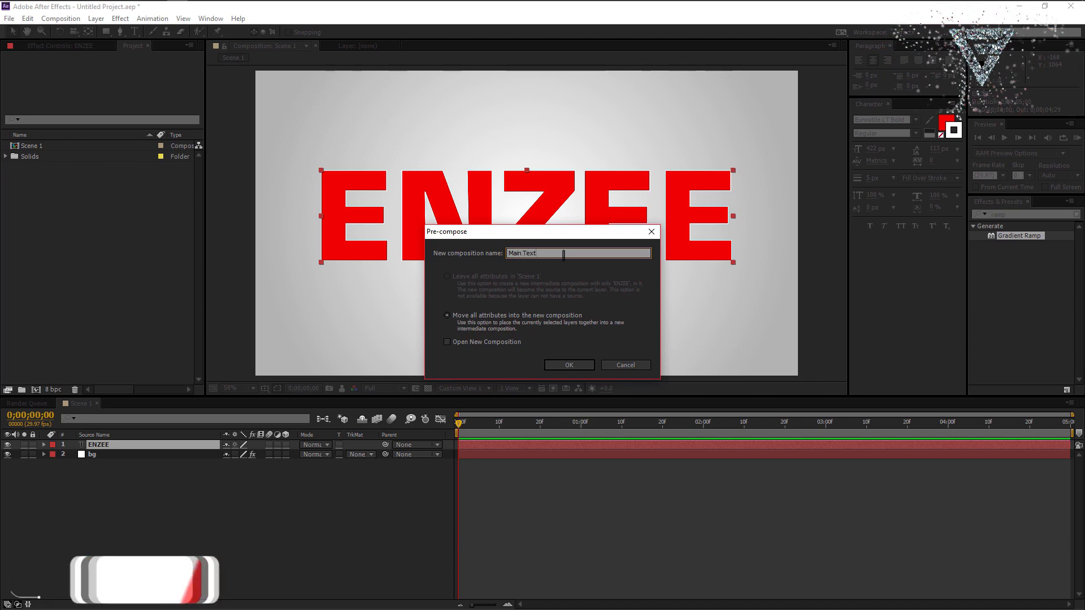
left_click(561, 368)
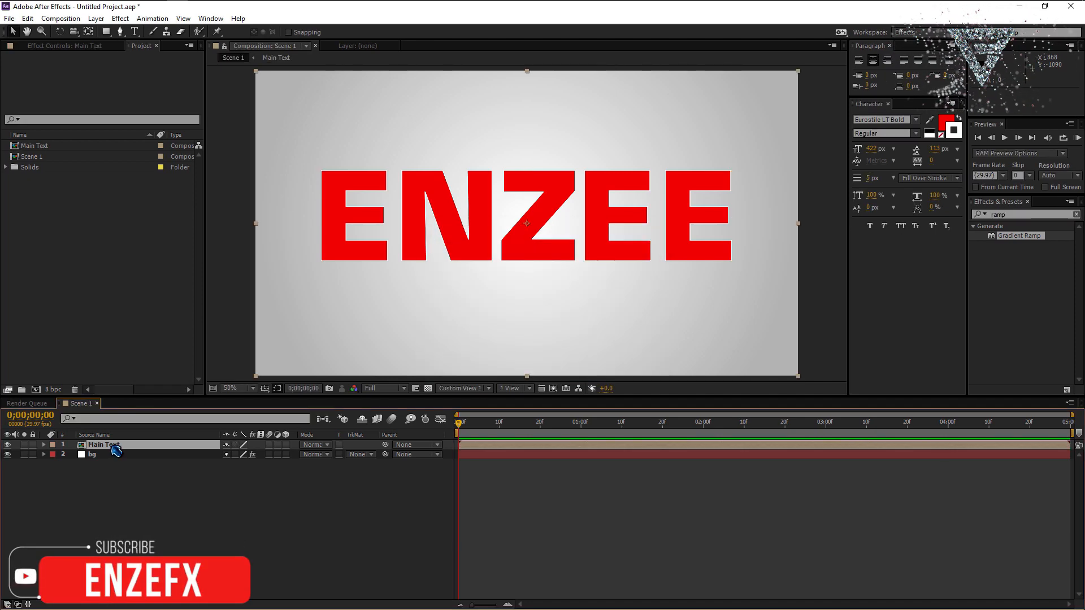
- Pre-compose the Main Text layer as "Main", leaving all attributes in Scene 1, and deselect it
right_click(113, 445)
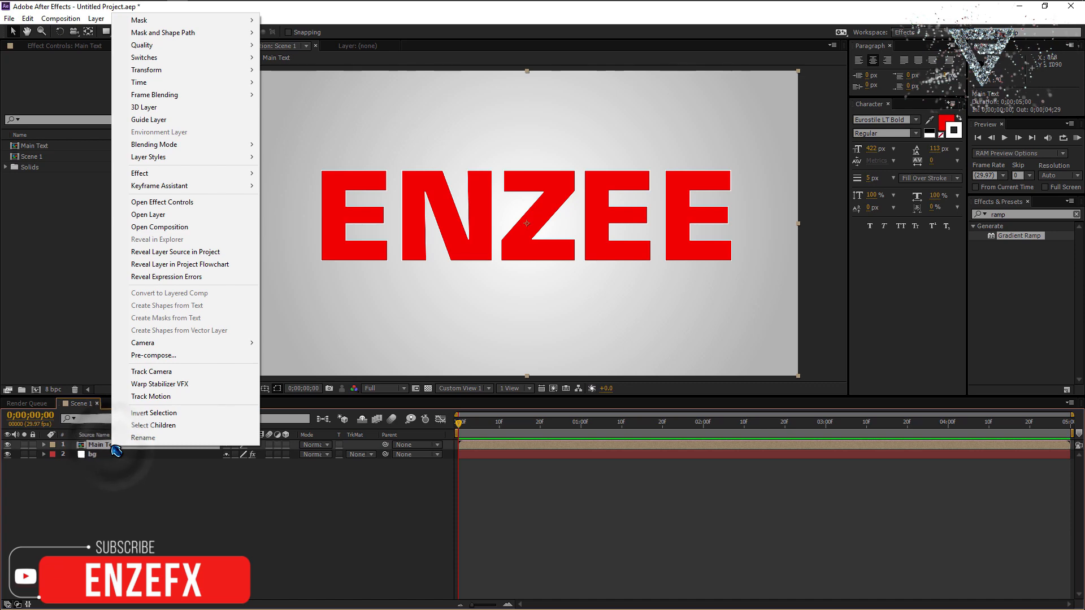
left_click(172, 356)
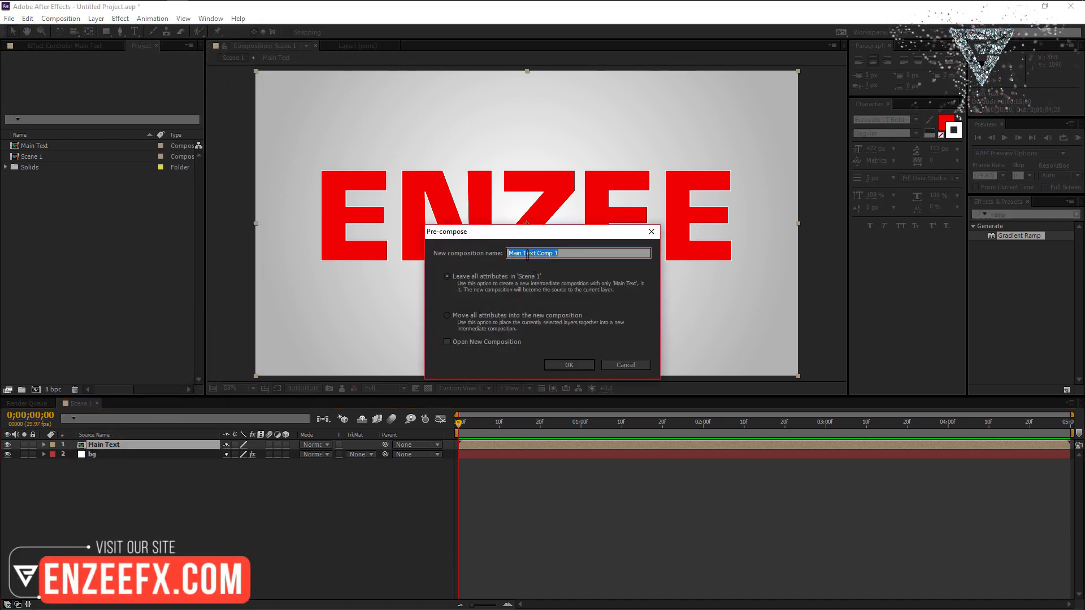
left_click_drag(524, 253, 621, 254)
key("BackSpace")
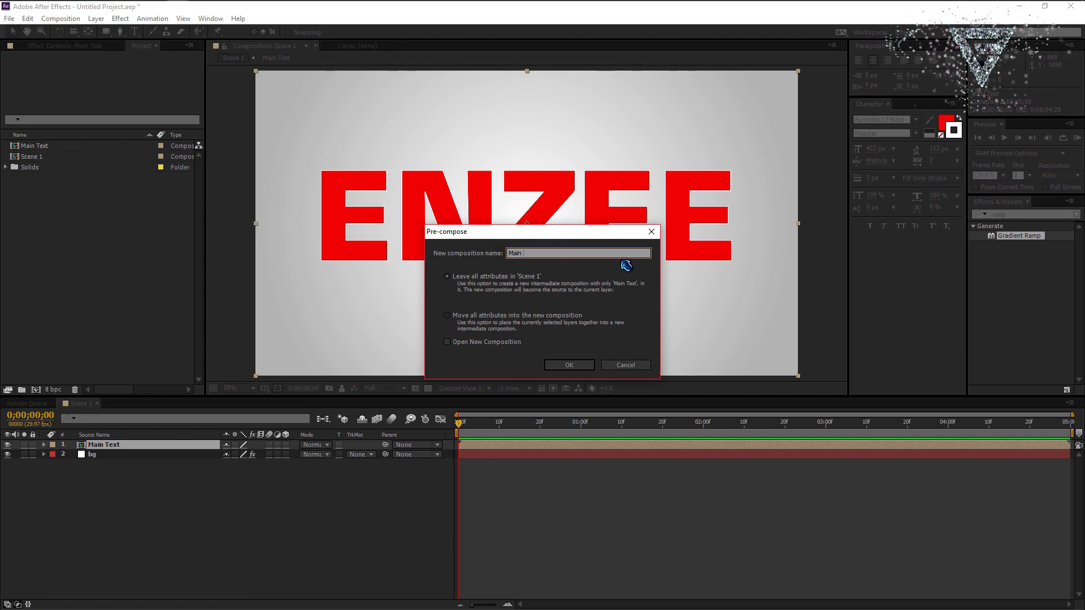
left_click(563, 365)
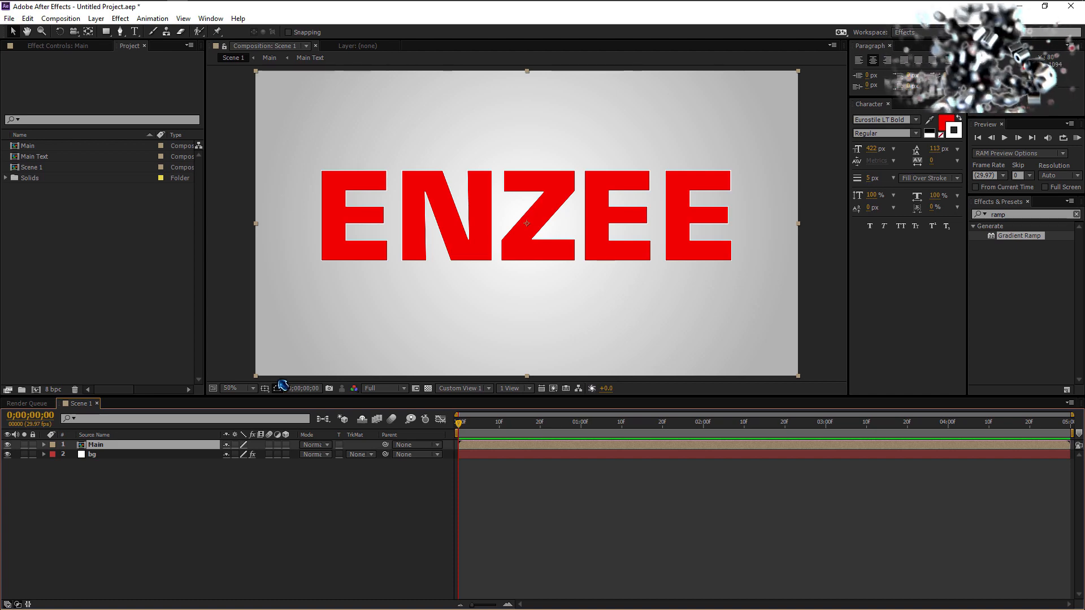
left_click(181, 490)
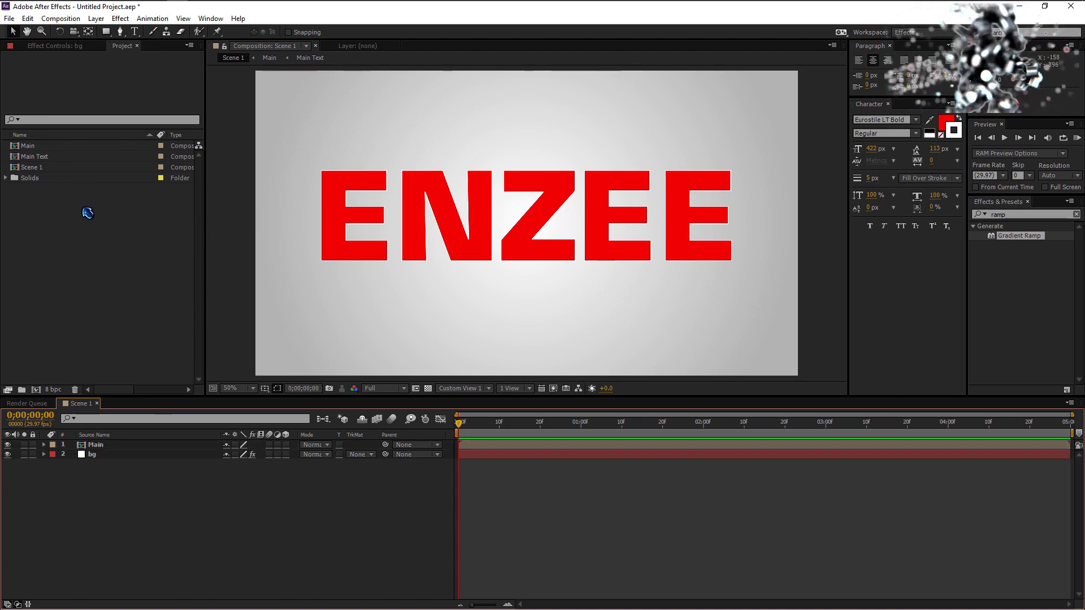
- Duplicate the Main composition in the project and rename the copy "Main Glossy"
left_click(34, 148)
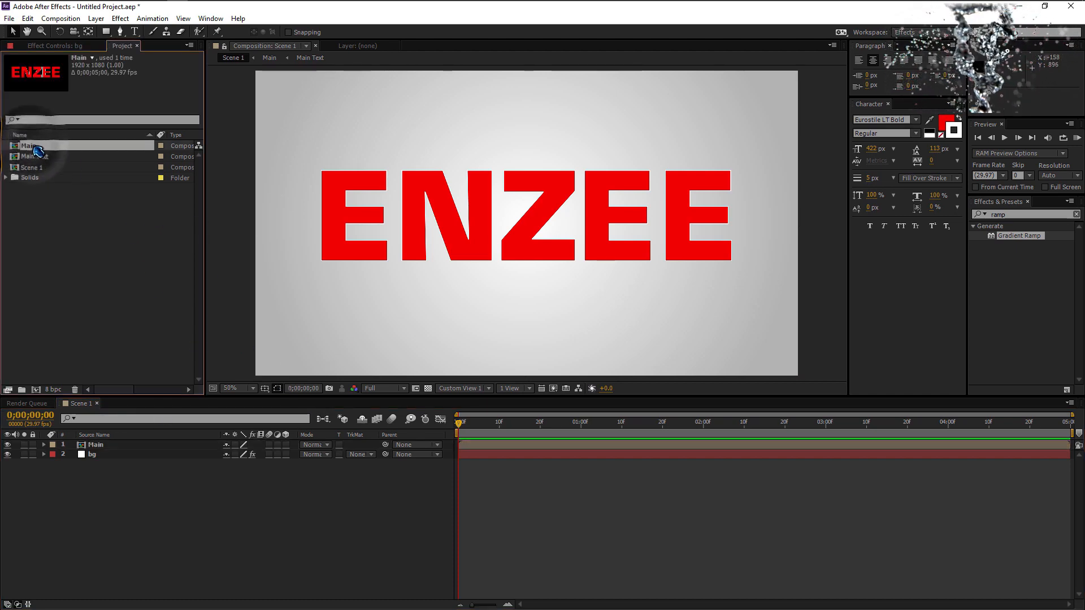
key("ctrl+d")
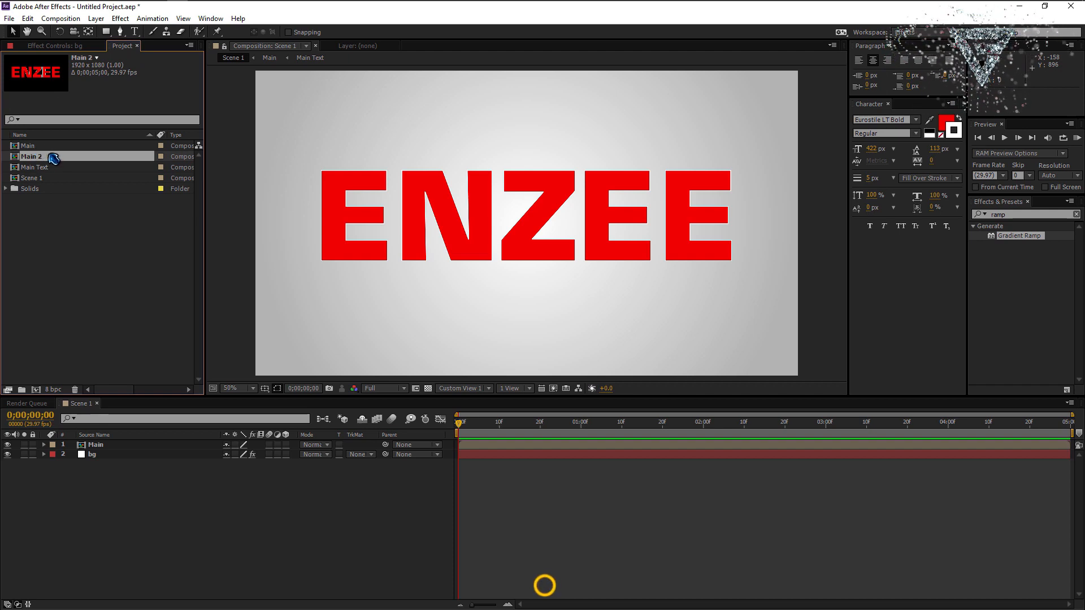
right_click(42, 159)
left_click(88, 316)
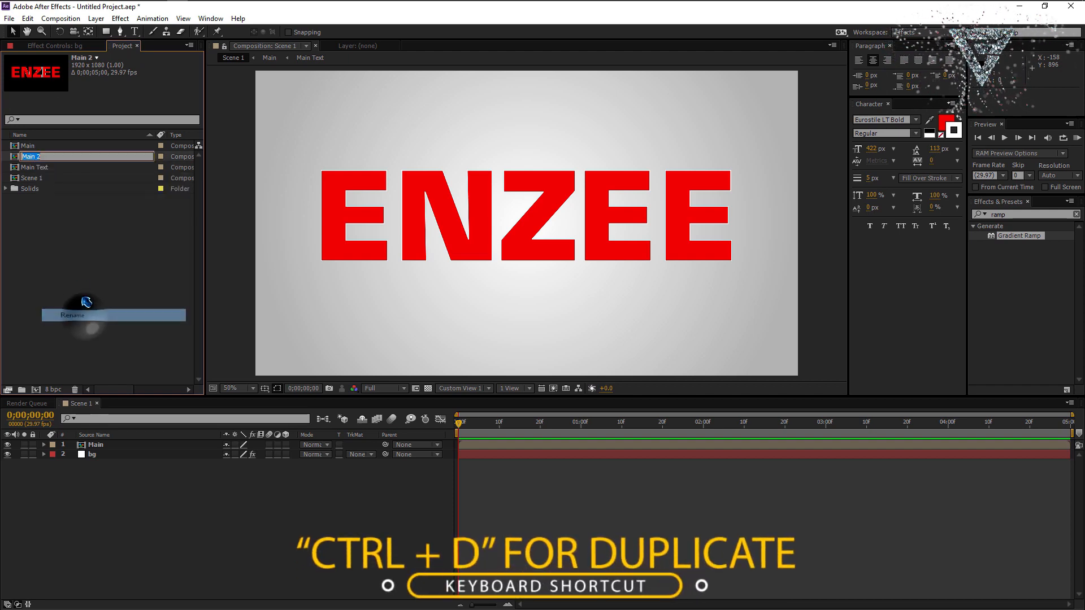
left_click_drag(35, 156, 56, 161)
type("Glossy")
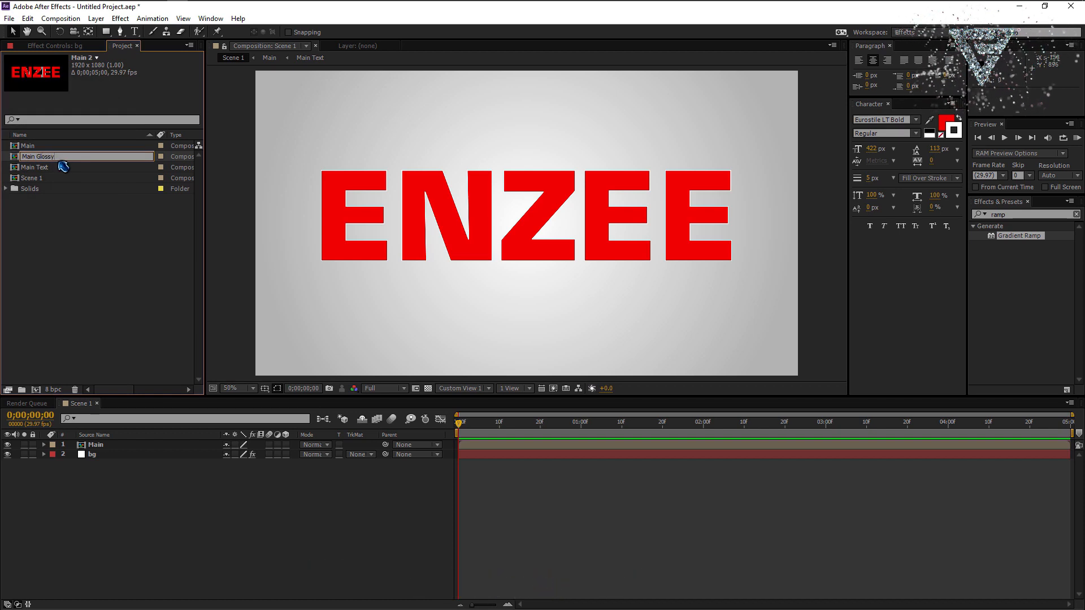
left_click(96, 207)
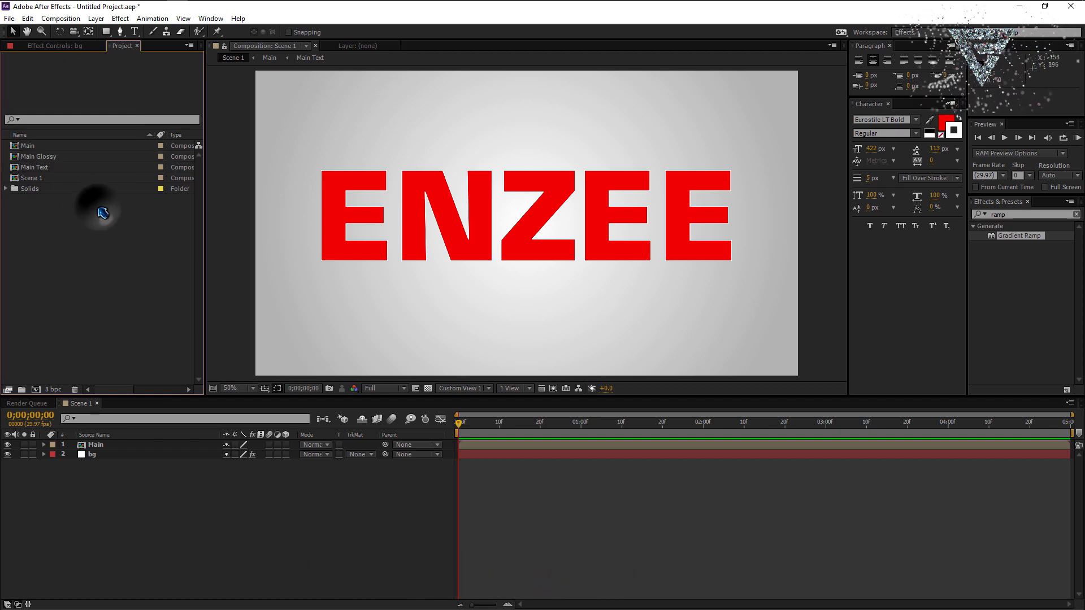
- Add the Main Glossy composition to Scene 1 above the Main layer and open it for editing
left_click(57, 157)
left_click_drag(61, 162, 151, 447)
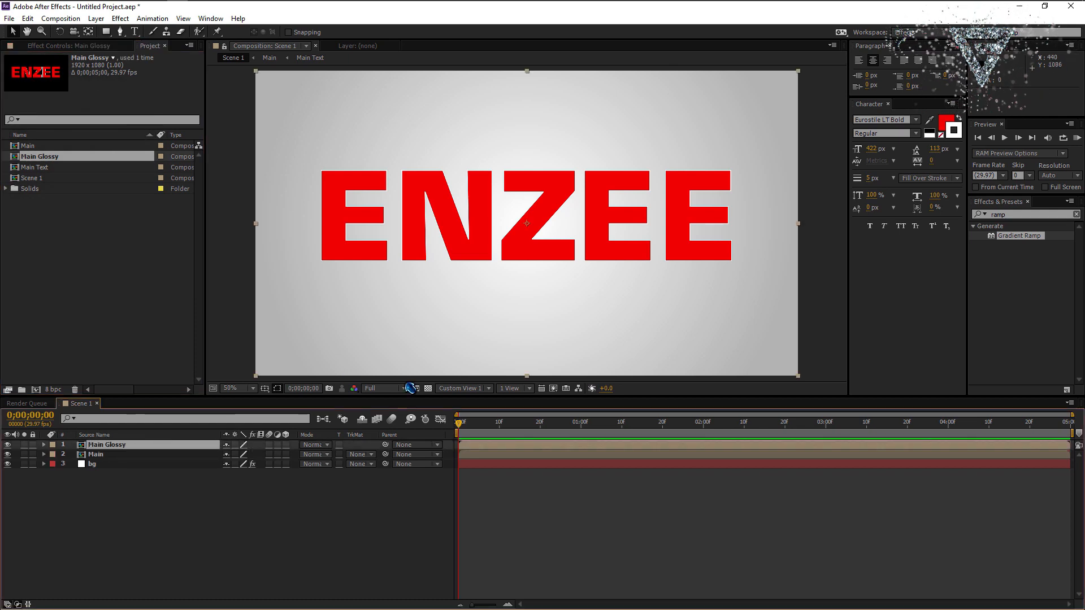
double_click(120, 446)
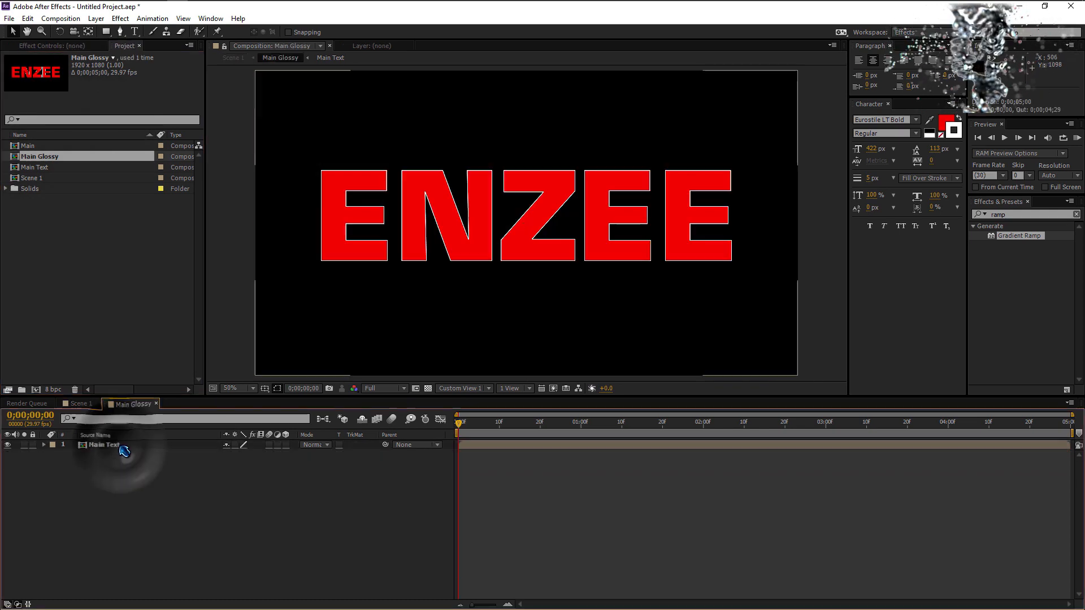
- Apply a Fill effect to the Main Text layer in Main Glossy and set its colour to white (FFFFFF)
left_click(563, 461)
left_click(1021, 215)
type("fill")
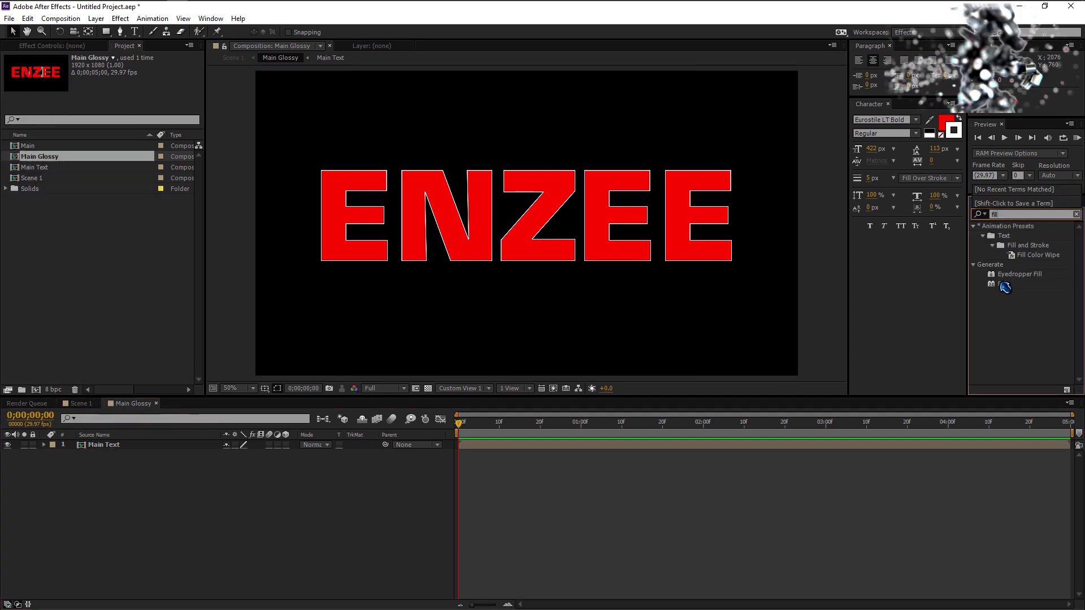
left_click_drag(1004, 287, 139, 451)
left_click(125, 100)
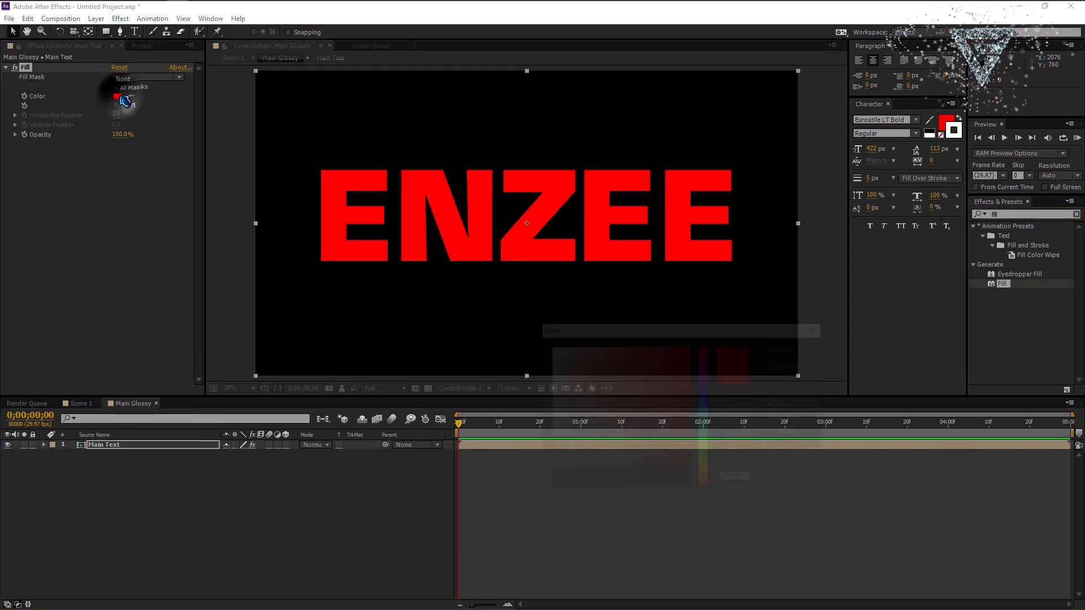
left_click_drag(559, 361, 536, 338)
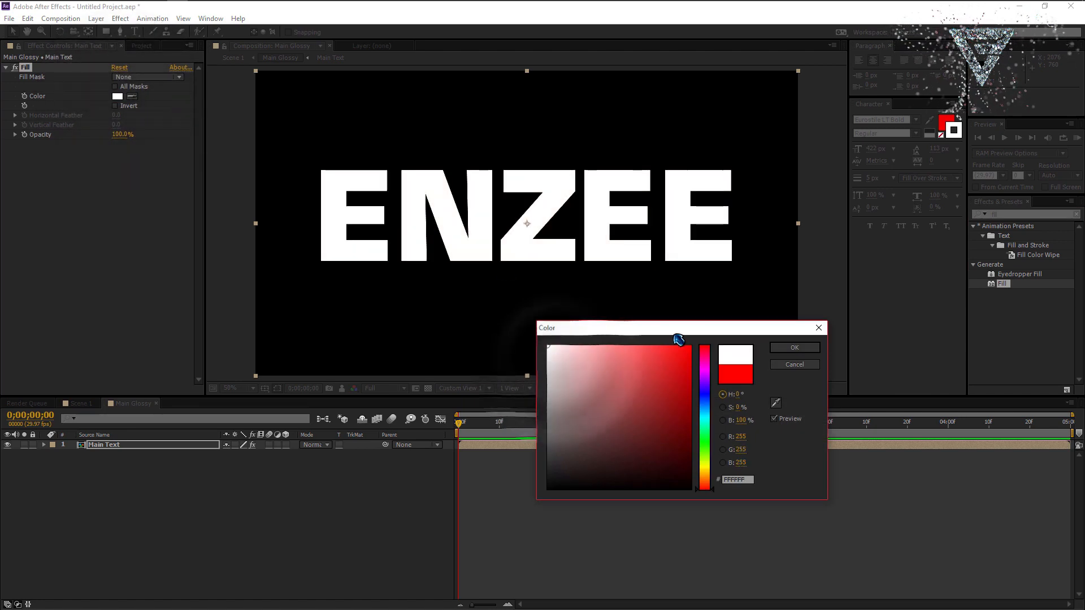
left_click(794, 348)
- Apply a Simple Choker effect to the Main Text layer with Choke Matte set to 7.00
type("simpl")
left_click_drag(1018, 254, 136, 444)
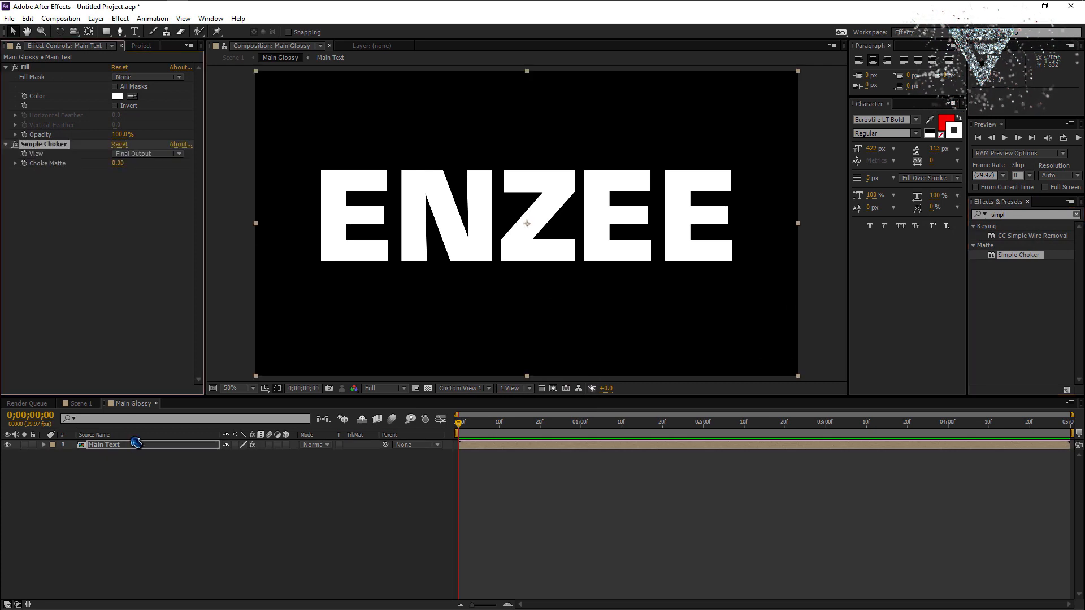
left_click_drag(118, 164, 161, 170)
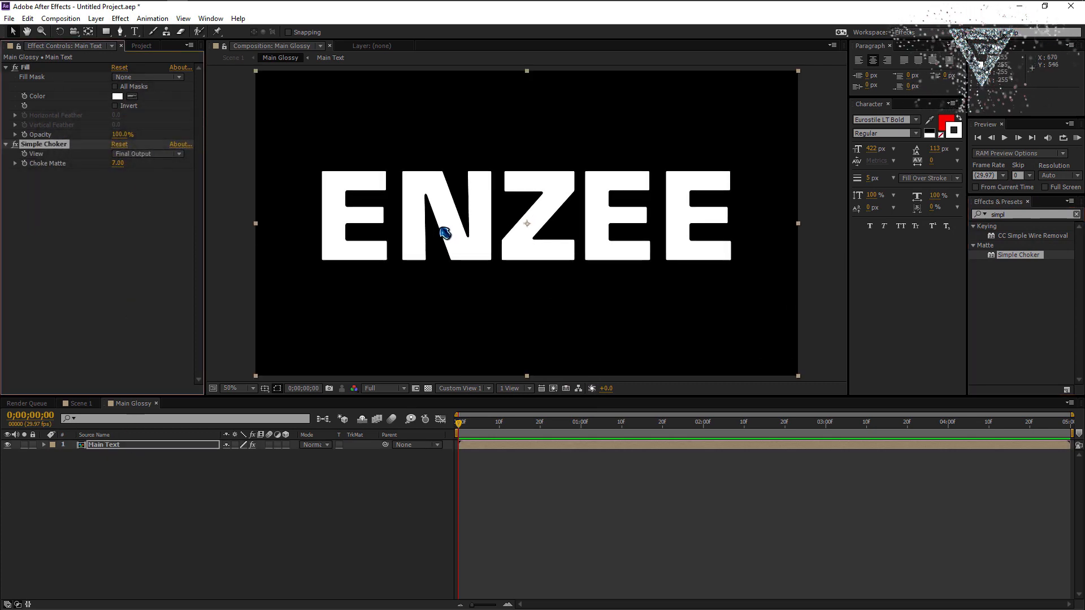
- Apply a Linear Wipe to the Main Text layer with Transition Completion 53%, Wipe Angle 0° and Feather 800
left_click(1043, 214)
type("linear")
left_click_drag(1016, 313, 126, 446)
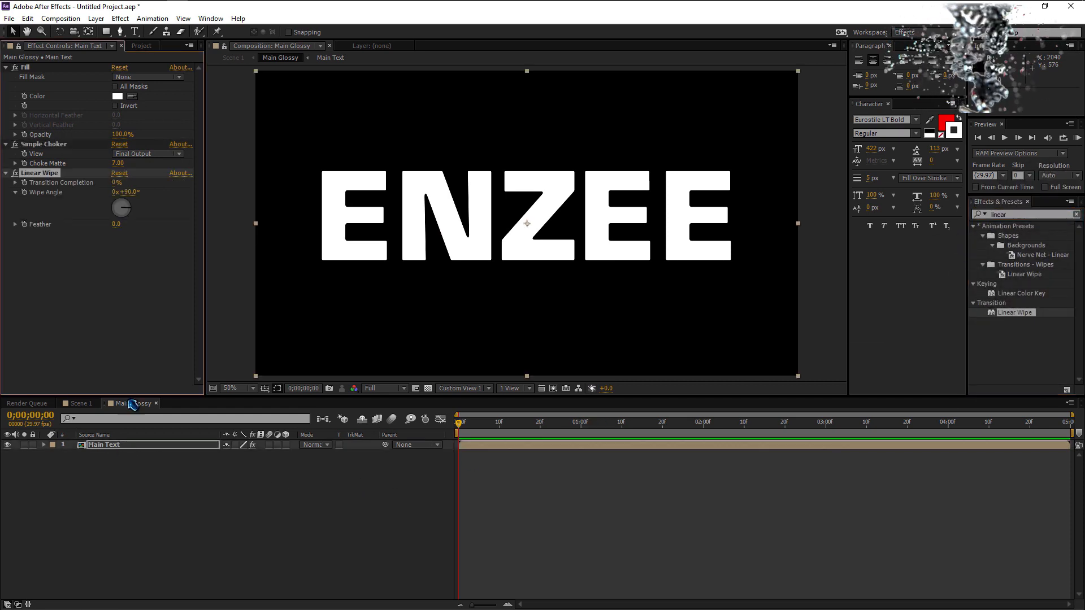
left_click(116, 183)
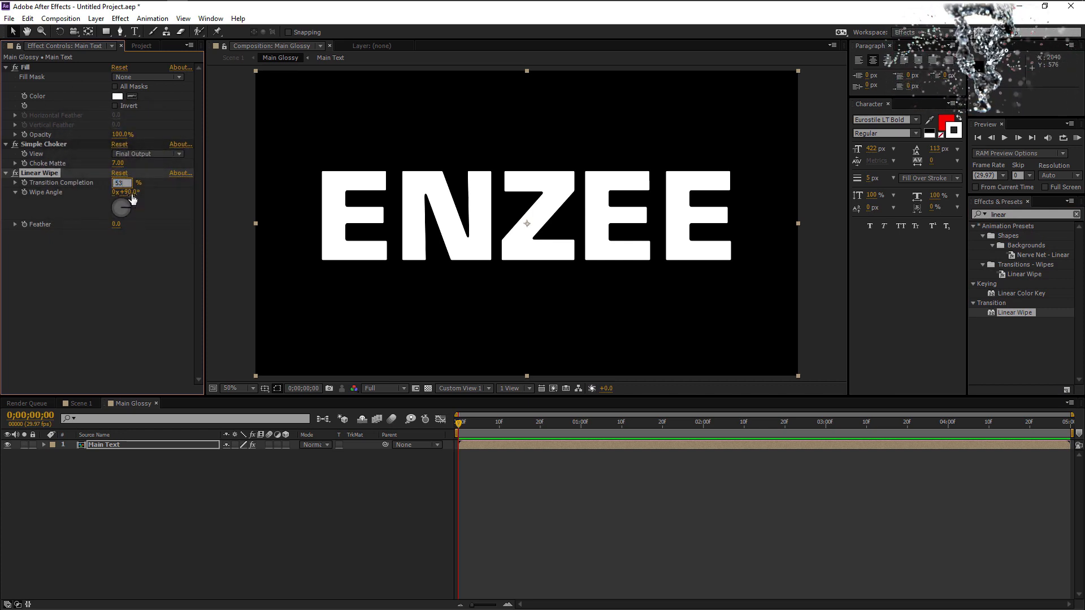
left_click(117, 225)
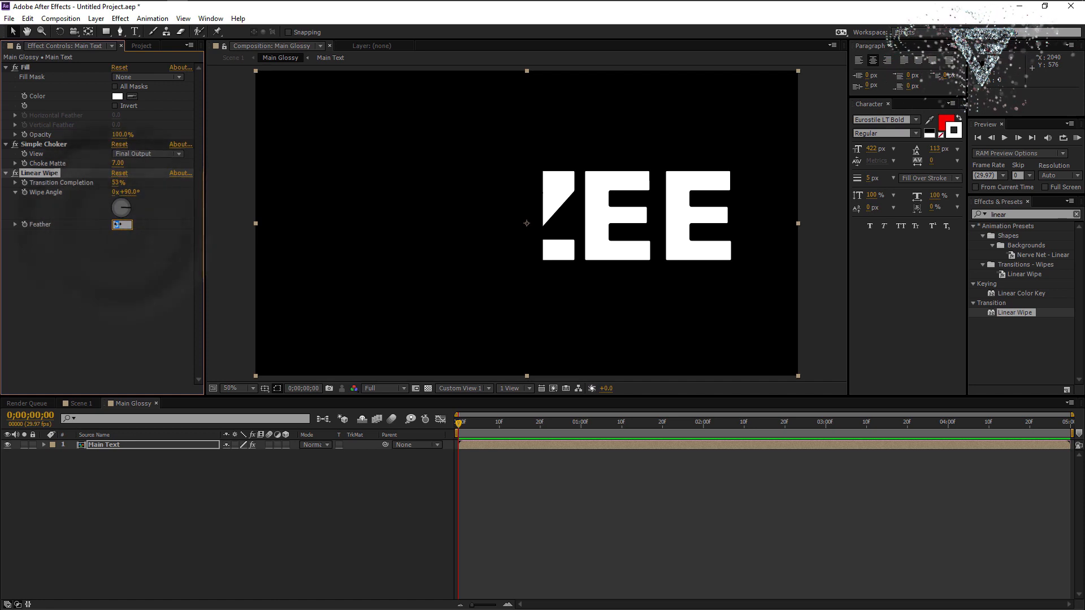
type("800.")
left_click(143, 251)
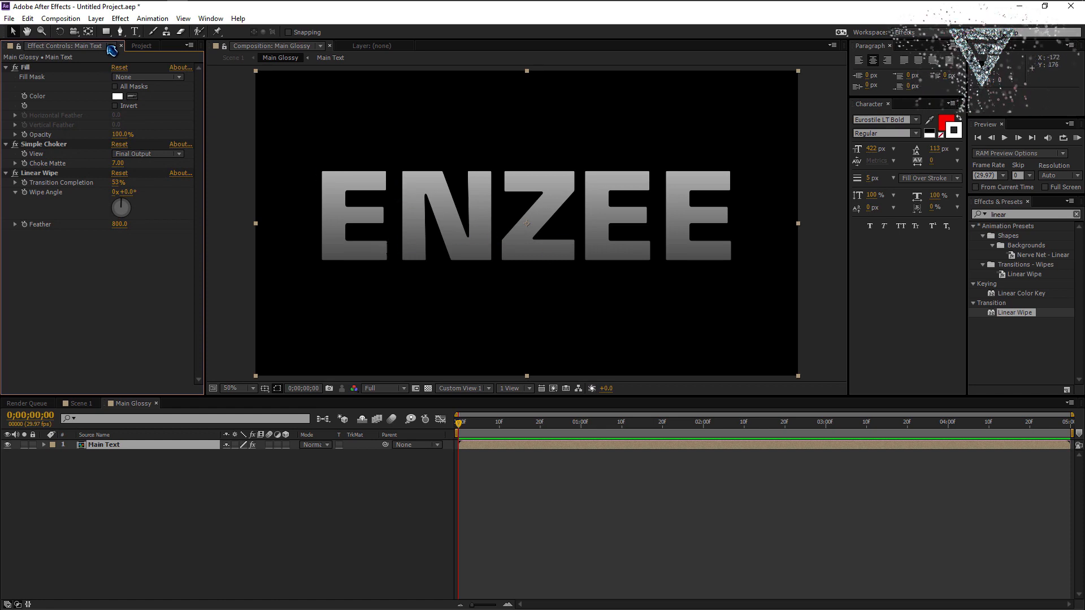
- Draw a closed four-point Pen mask around the first letters, with a slanted right edge crossing the fourth letter
left_click(120, 32)
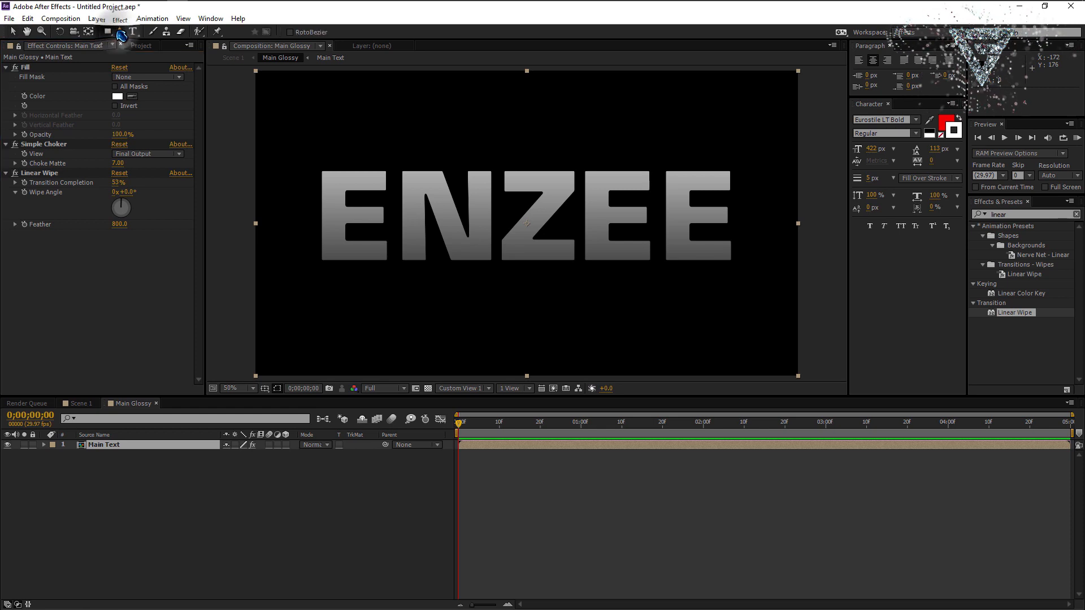
left_click(283, 163)
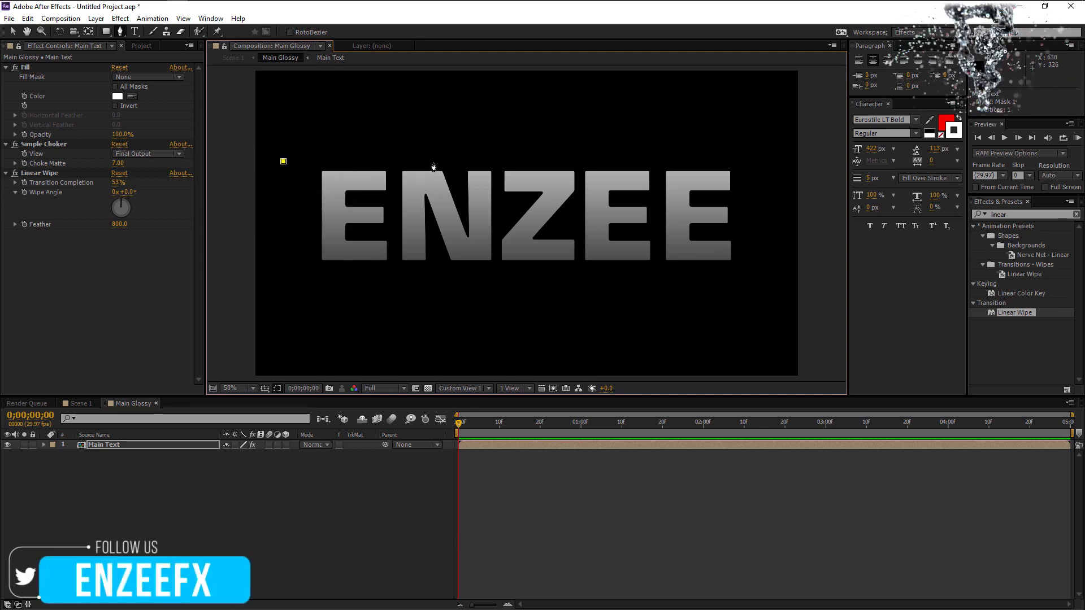
left_click(642, 160)
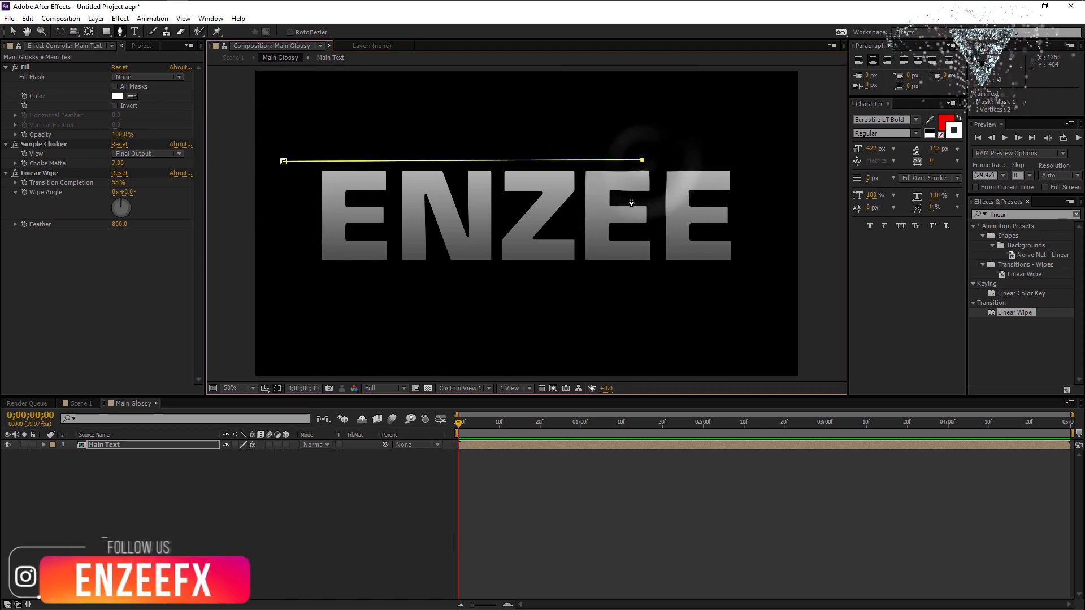
left_click(584, 279)
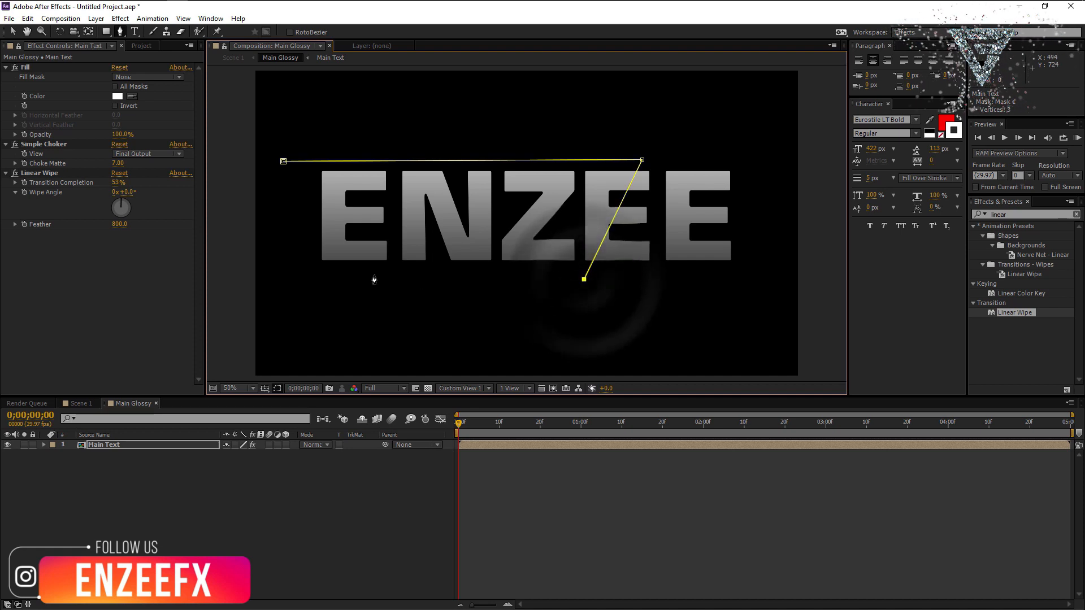
left_click(284, 280)
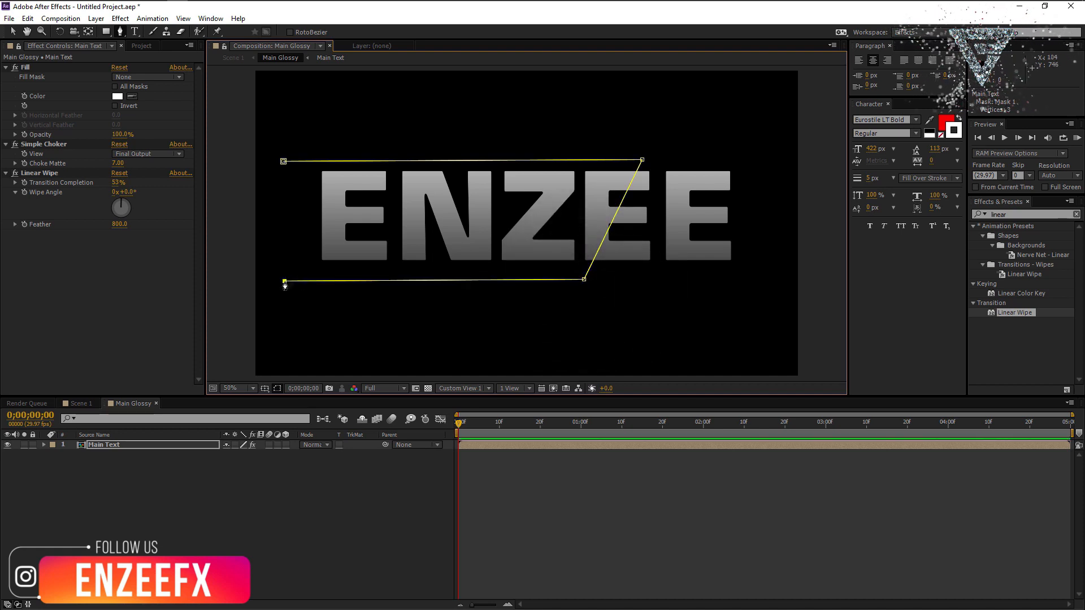
left_click(283, 161)
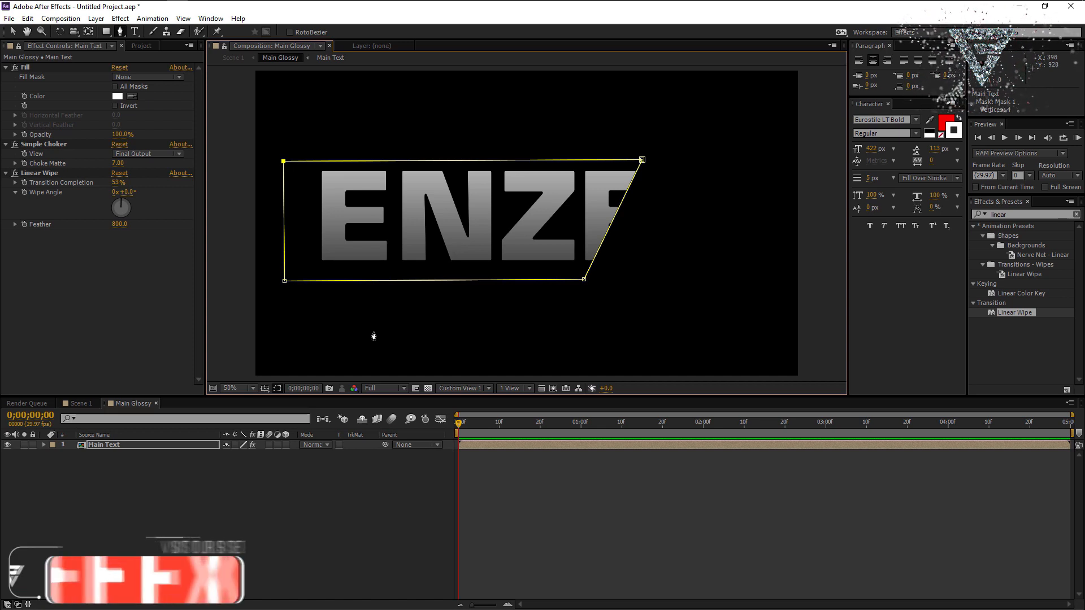
- Add a Mask Path keyframe for Mask 1 at the composition's last frame, 0;00;04;29
left_click_drag(519, 428, 1071, 441)
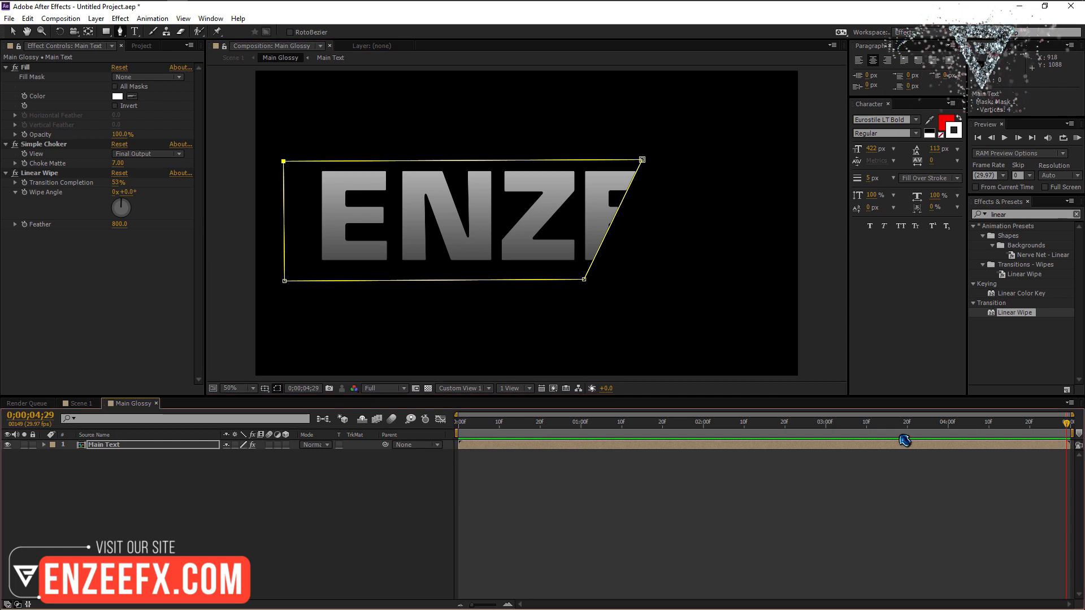
left_click(46, 445)
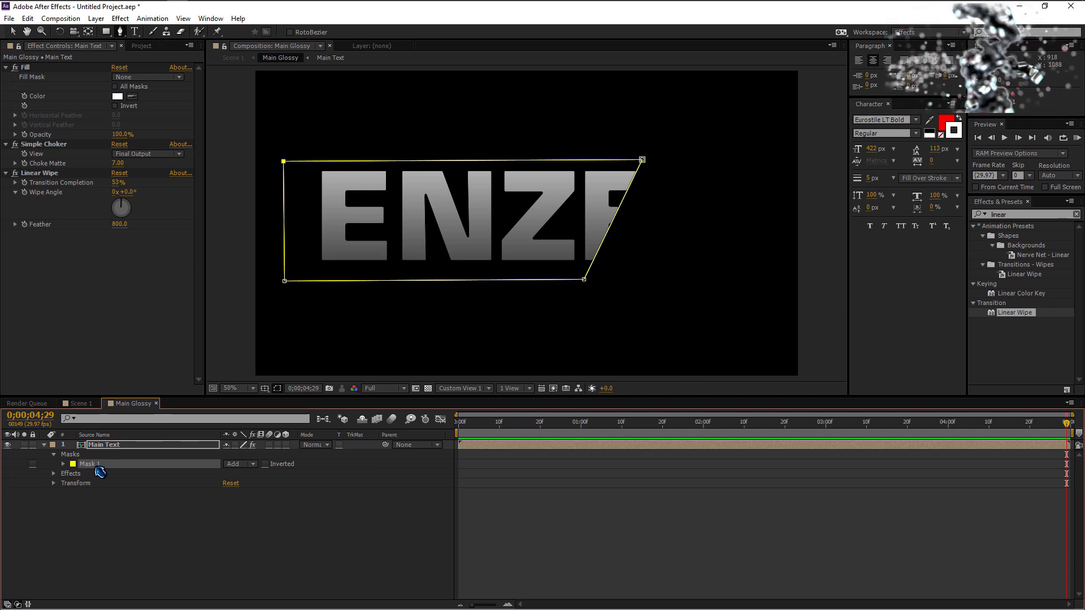
left_click(63, 464)
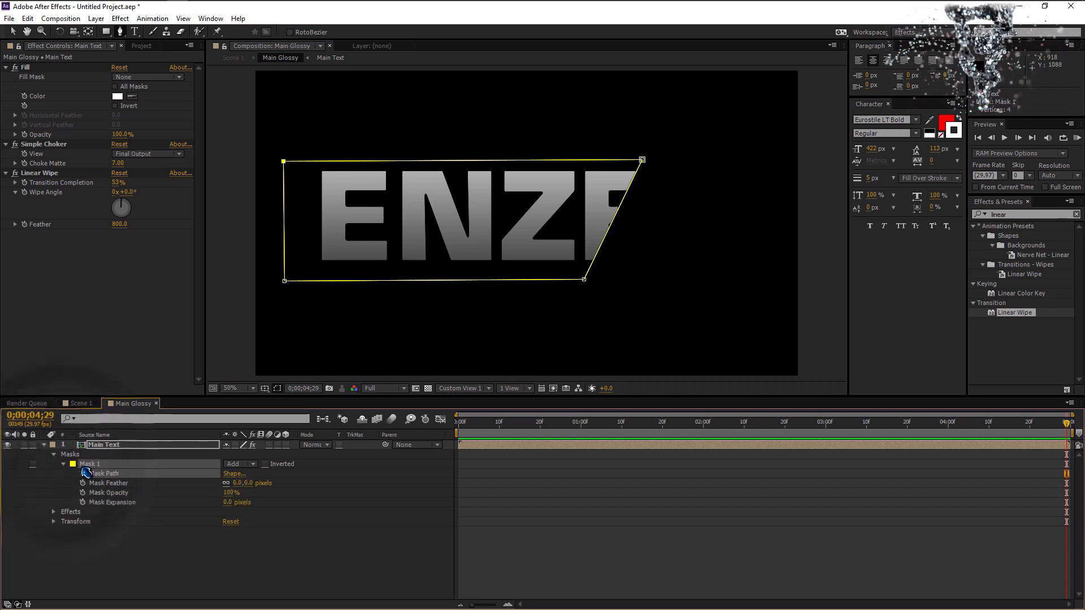
left_click(83, 474)
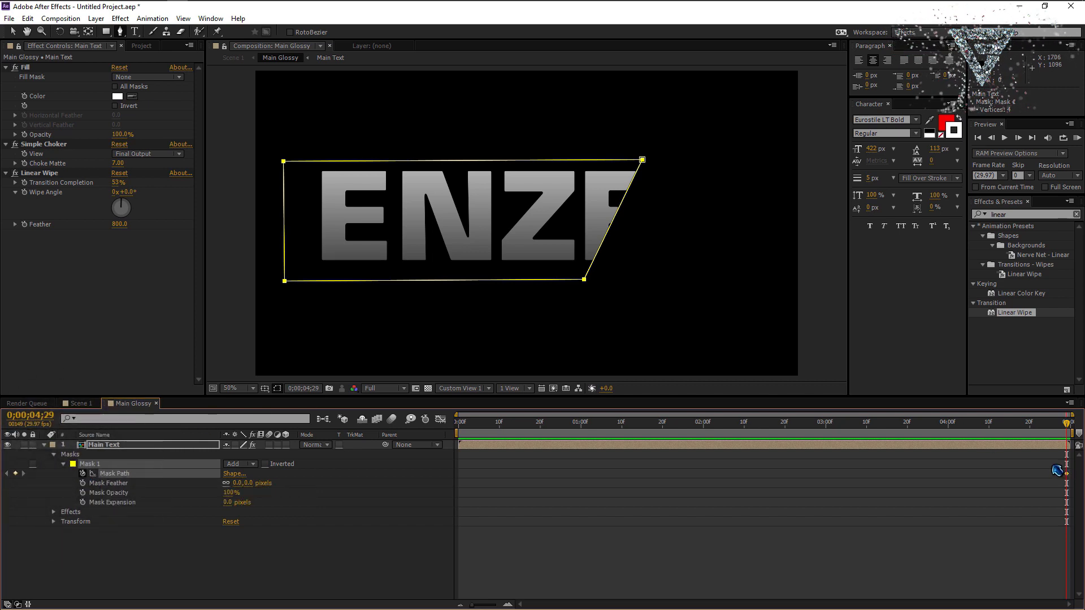
- At 0;00;00;00, keyframe the mask narrower by moving its slanted right edge left onto the letter N
left_click_drag(1070, 428, 532, 427)
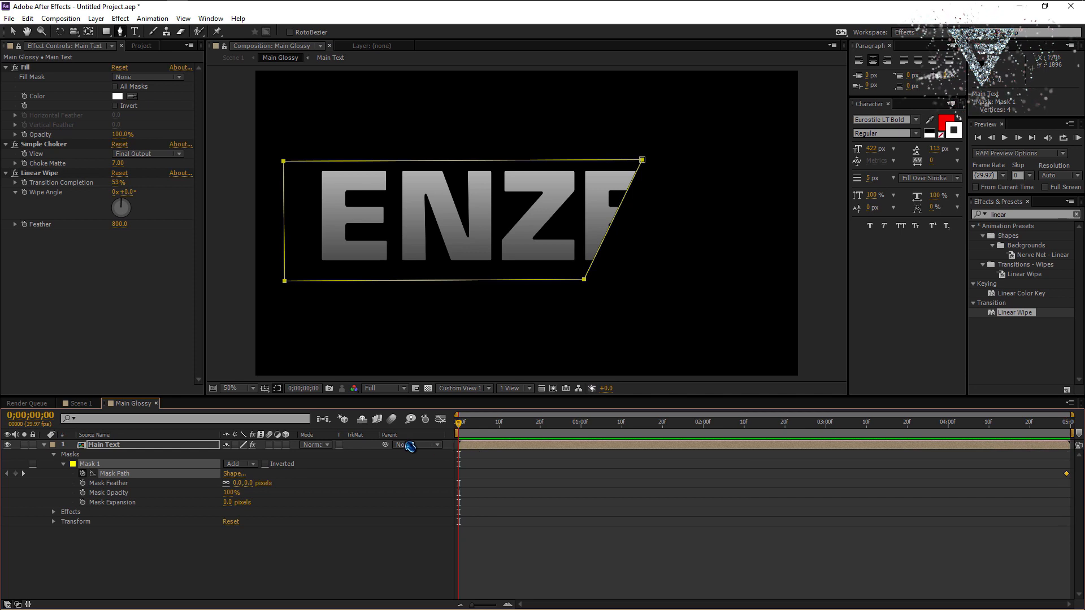
key("v")
left_click(599, 222)
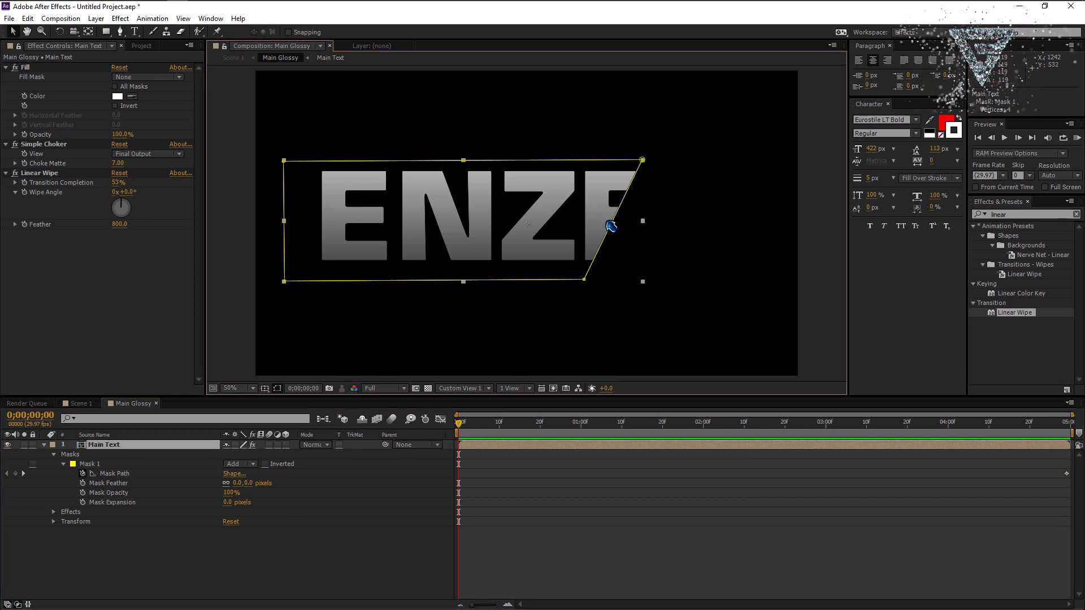
left_click(642, 161)
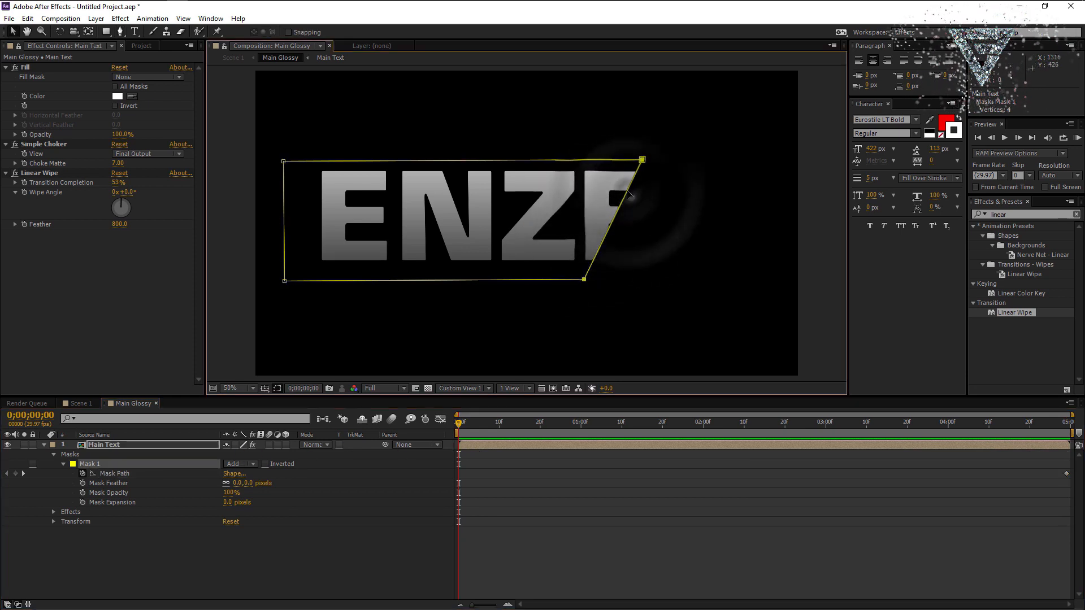
left_click_drag(628, 195, 433, 195)
left_click_drag(417, 194, 423, 191)
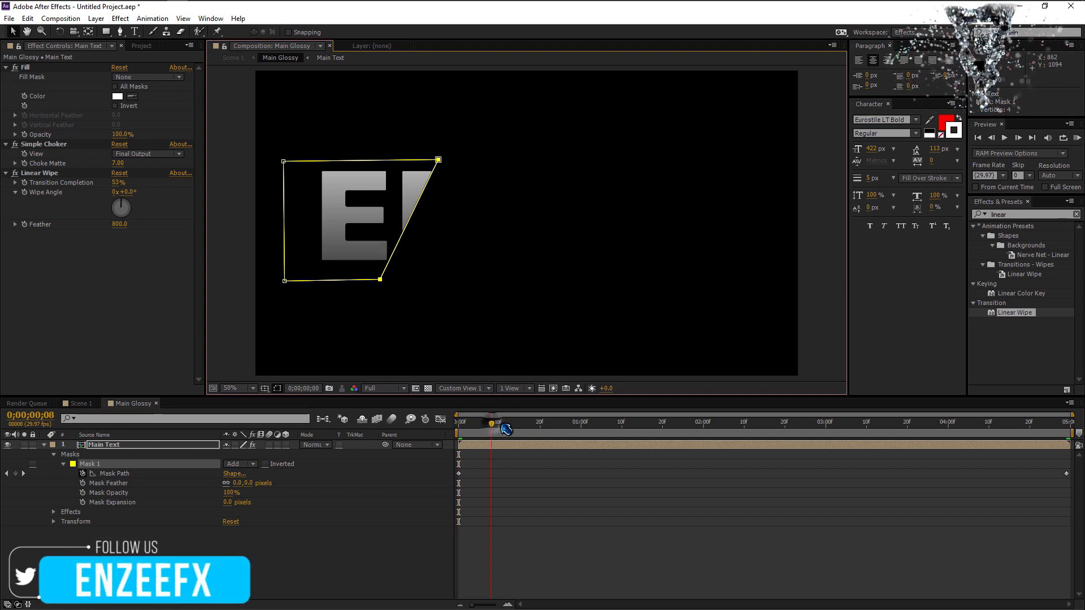
- Scrub through the mask sweep in Main Glossy and over the red text in Scene 1
left_click_drag(491, 422, 1070, 434)
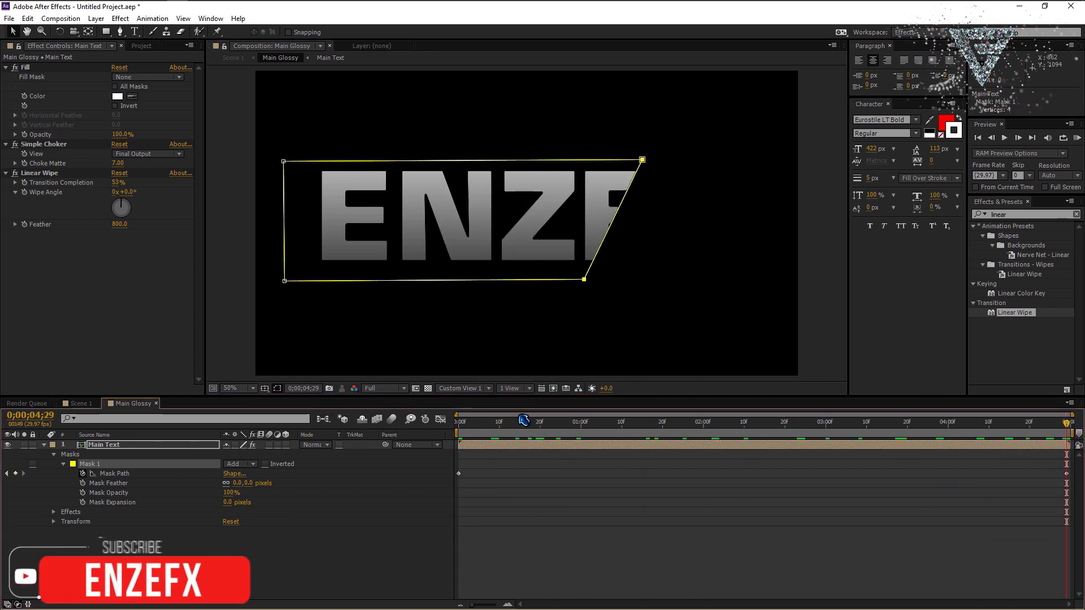
left_click(81, 404)
left_click_drag(597, 428, 866, 435)
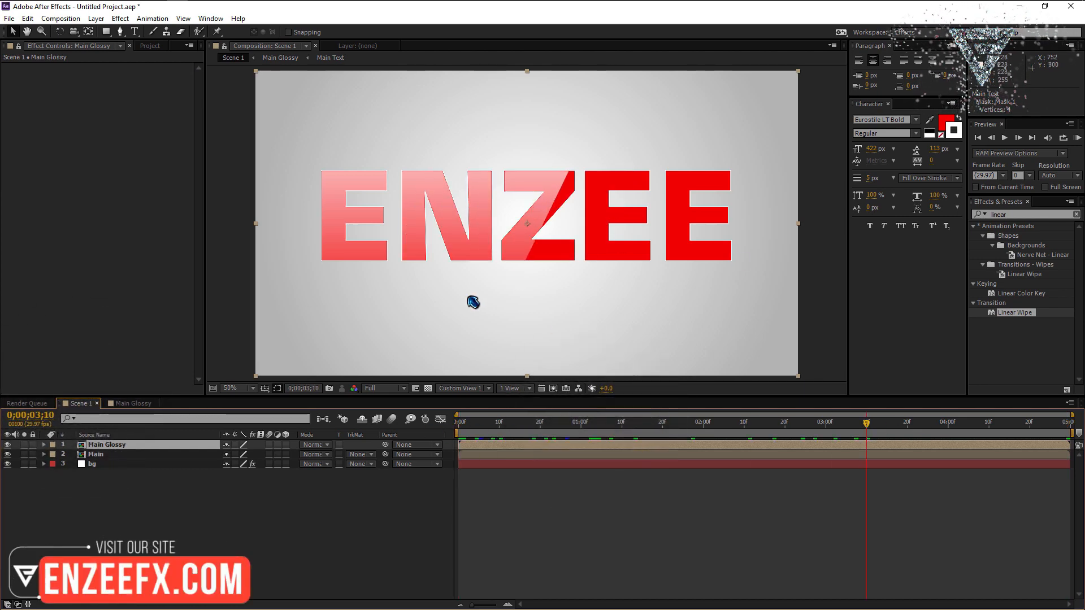
- Set the opacity of the Main Text layer in Main Glossy to 53% and return to Scene 1 with nothing selected
left_click(139, 403)
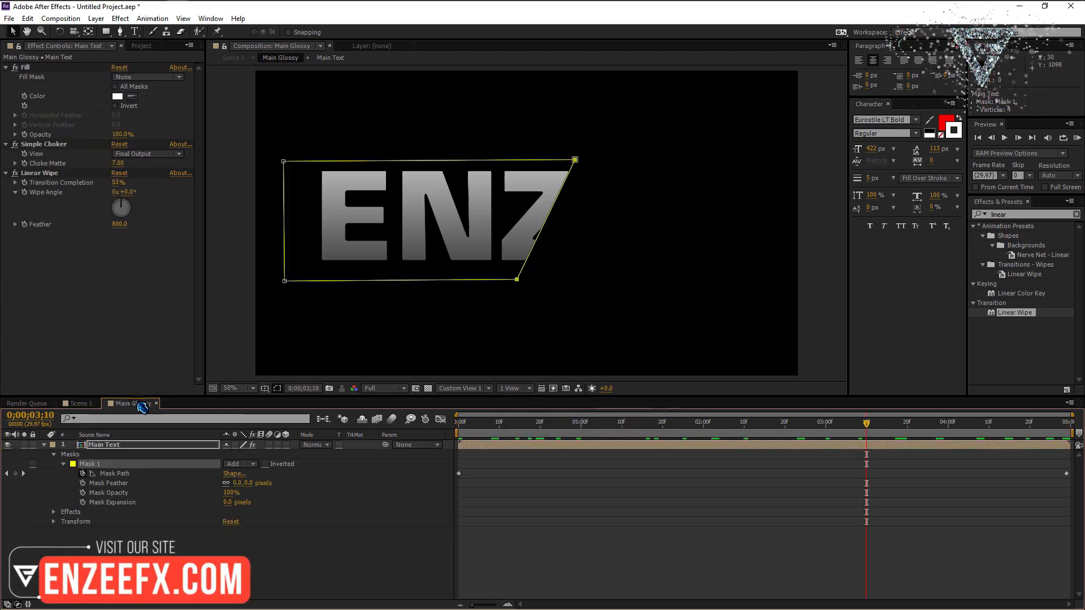
left_click(125, 448)
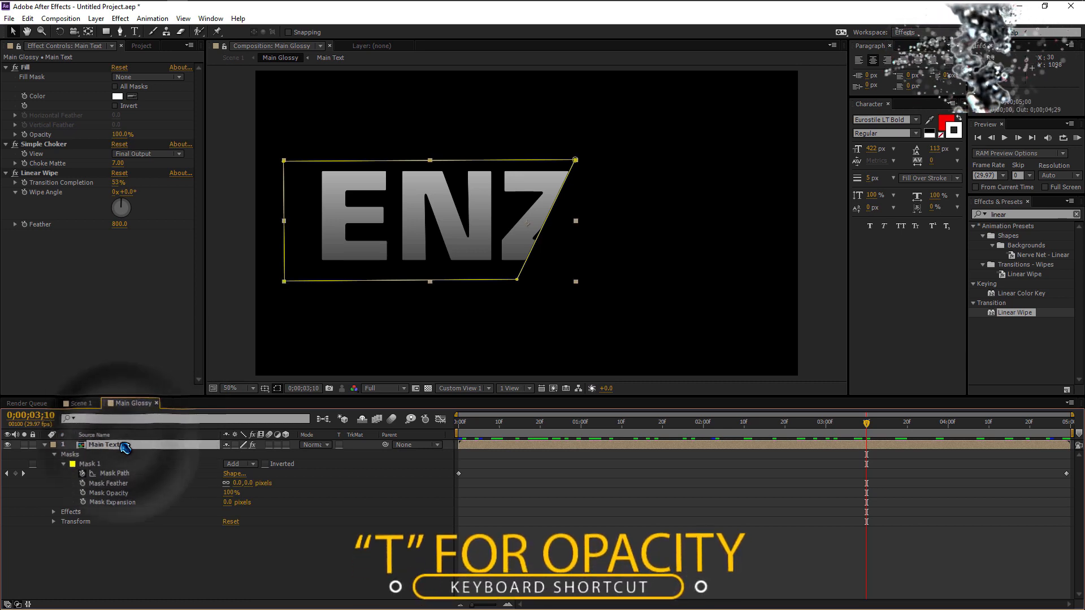
key("t")
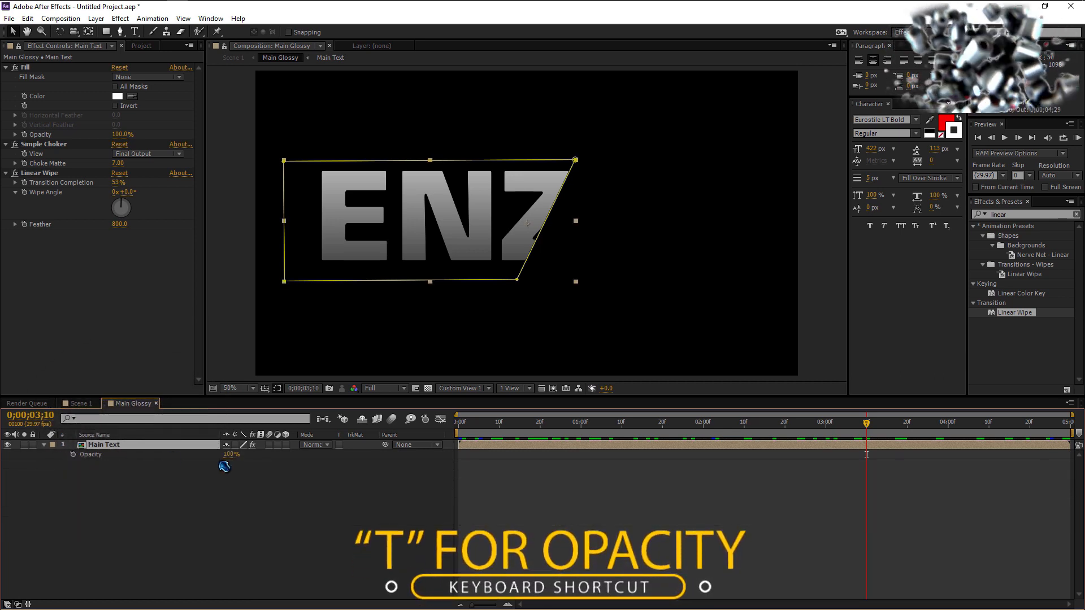
left_click_drag(238, 460, 214, 459)
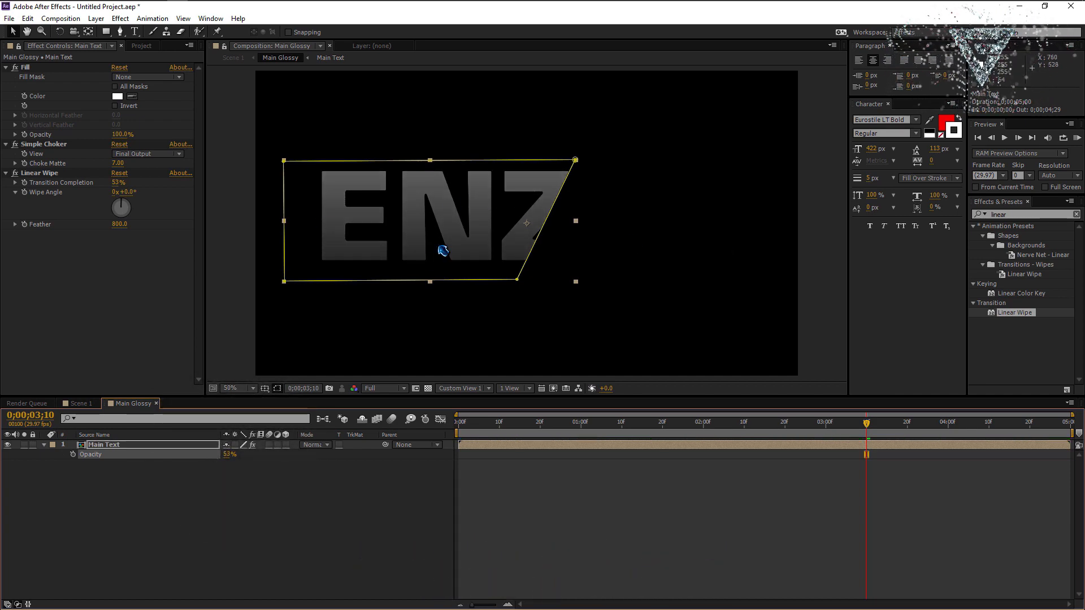
left_click(79, 404)
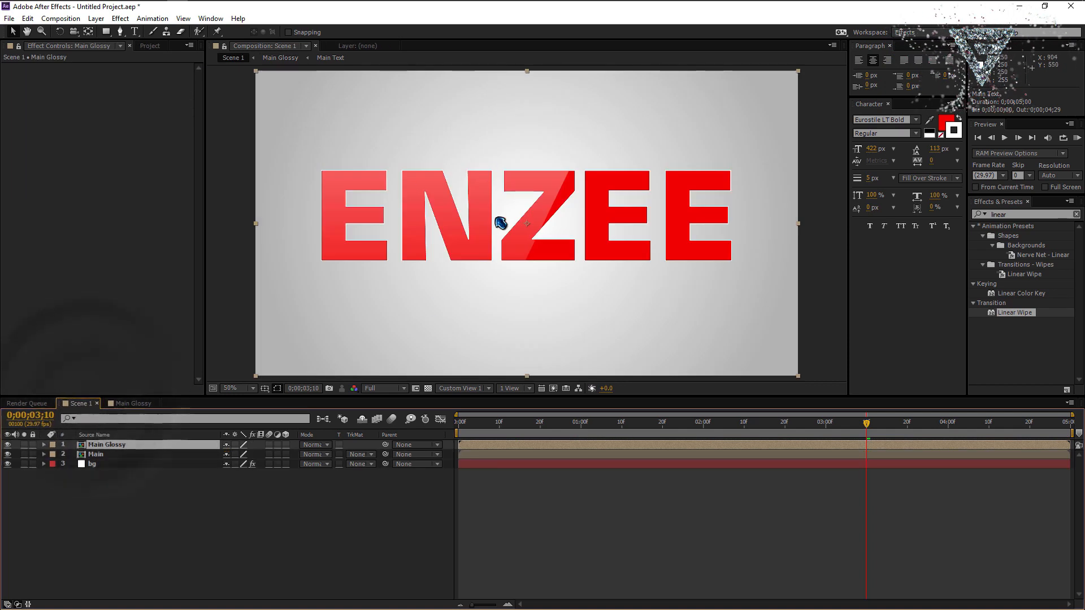
left_click(582, 237)
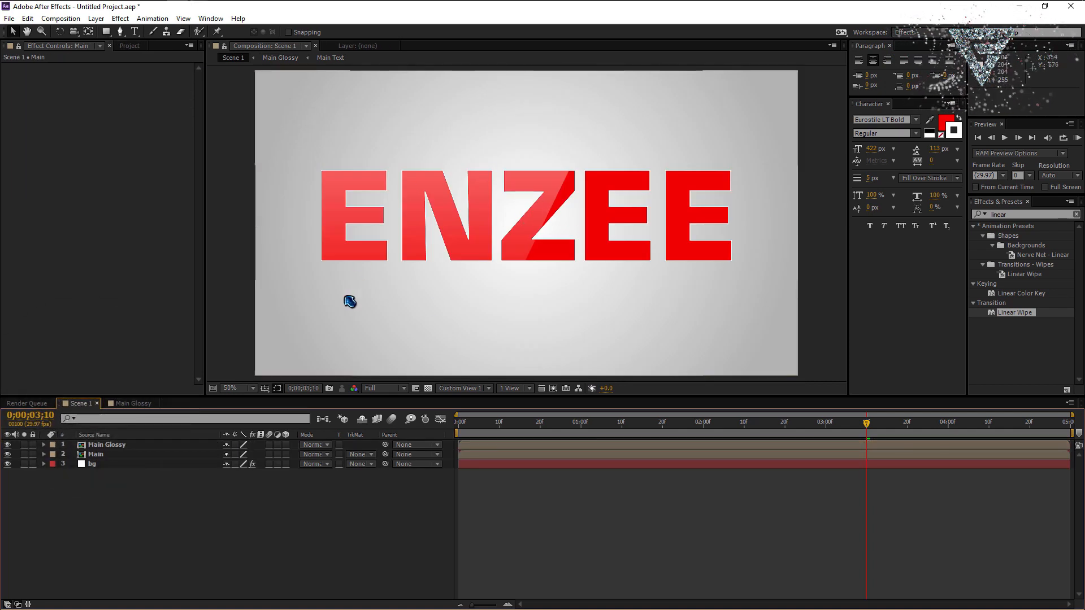
- Make the Main Glossy and Main layers 3D and set the composition view to Active Camera
left_click(285, 445)
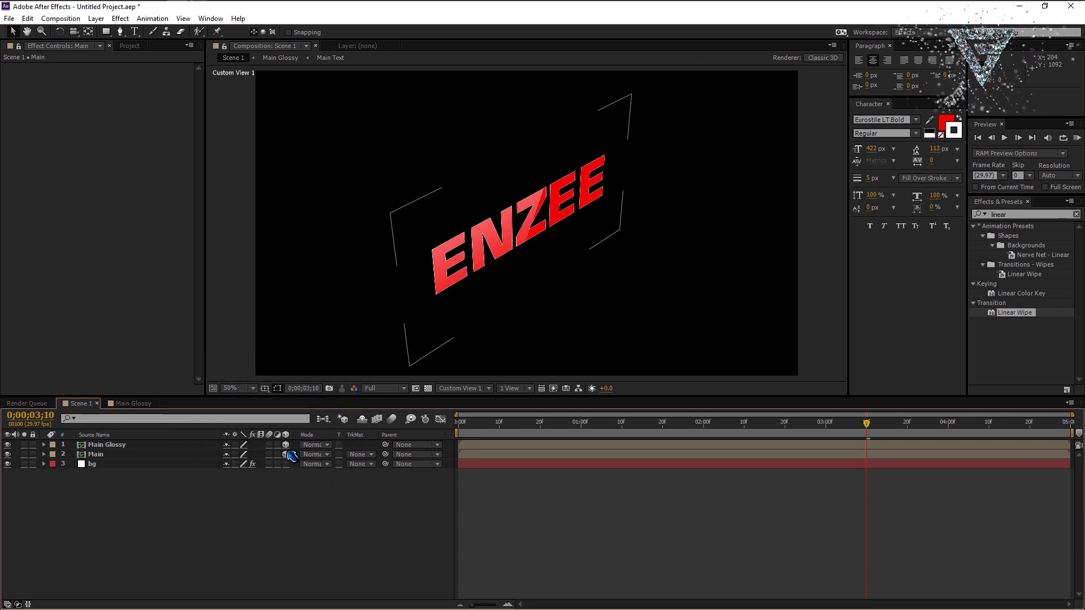
left_click(461, 388)
left_click(472, 399)
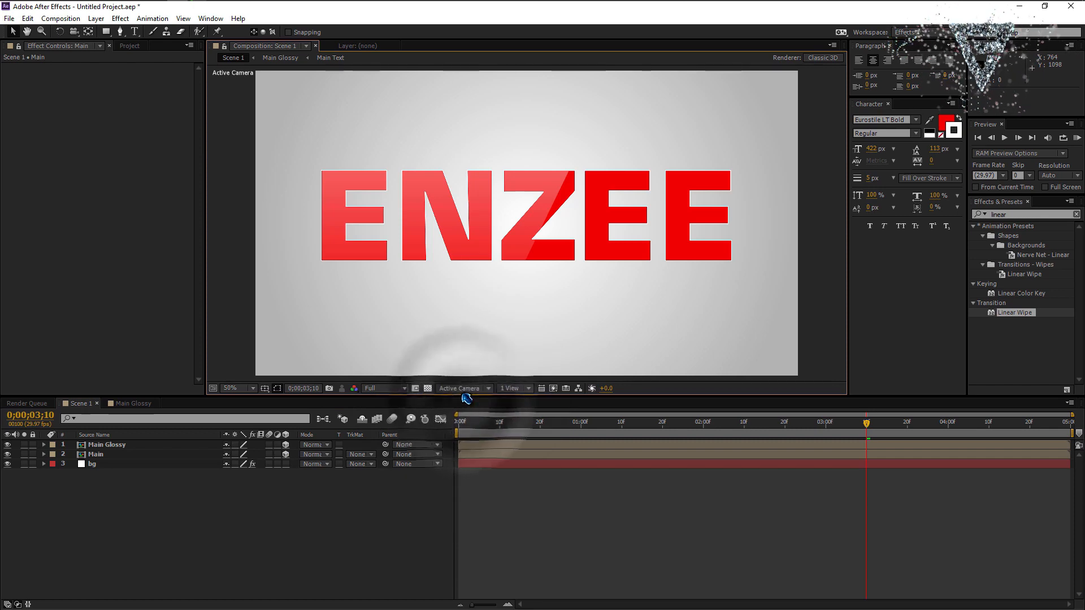
- Set the X rotation of the Main and Main Glossy layers together to -85°
left_click(142, 457)
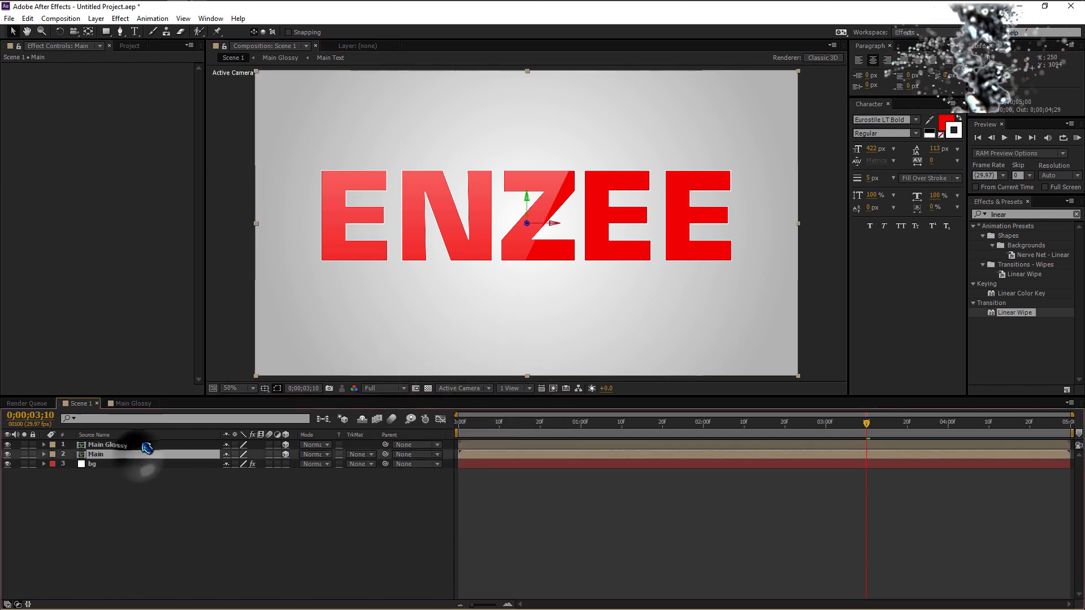
left_click(148, 446, "shift")
right_click(145, 445)
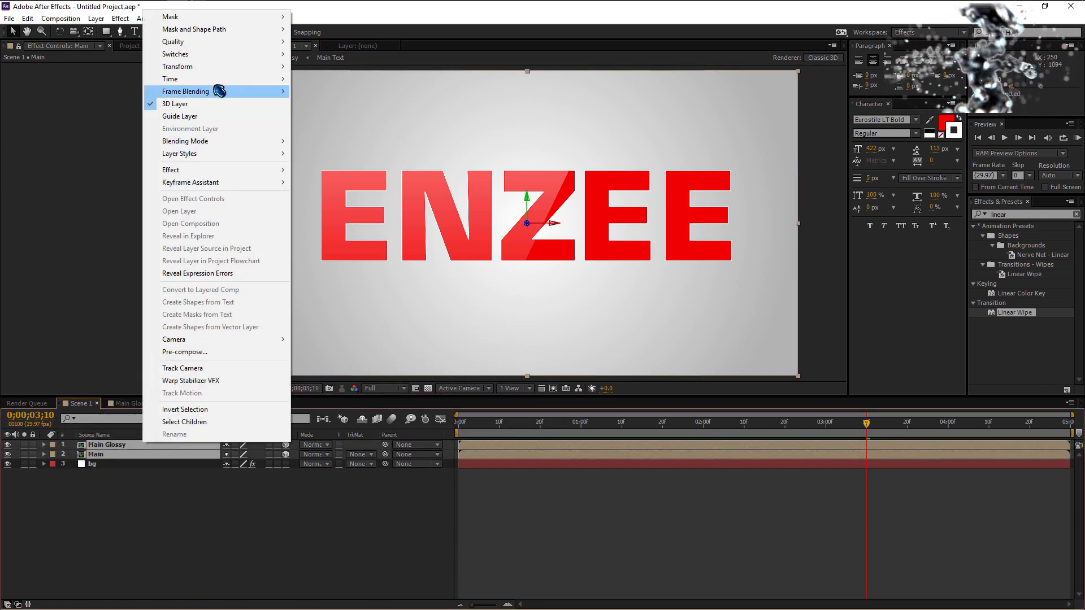
mouse_move(243, 66)
left_click(383, 135)
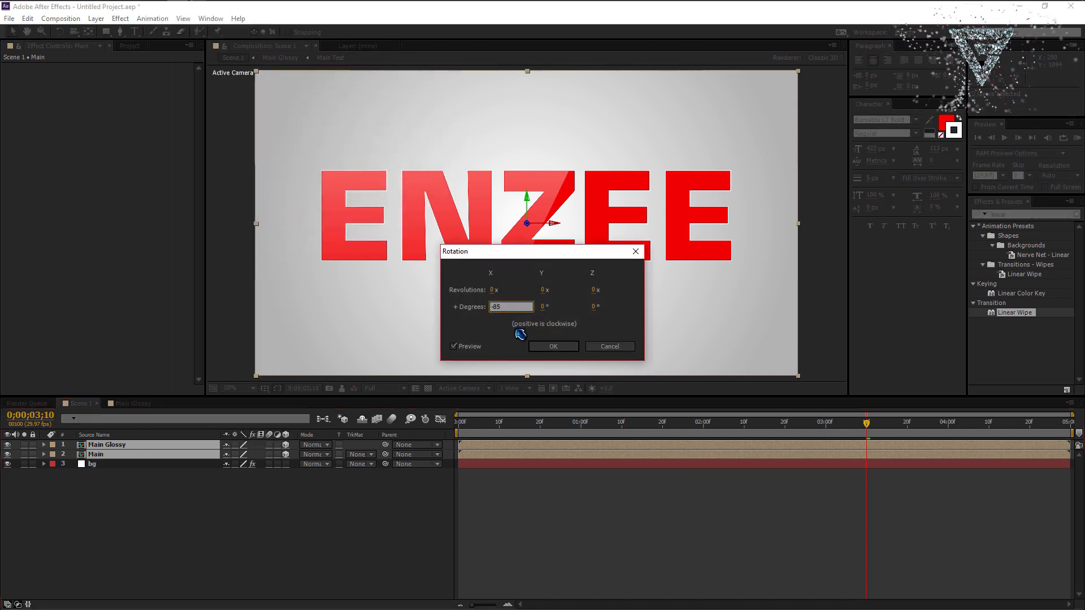
left_click(531, 319)
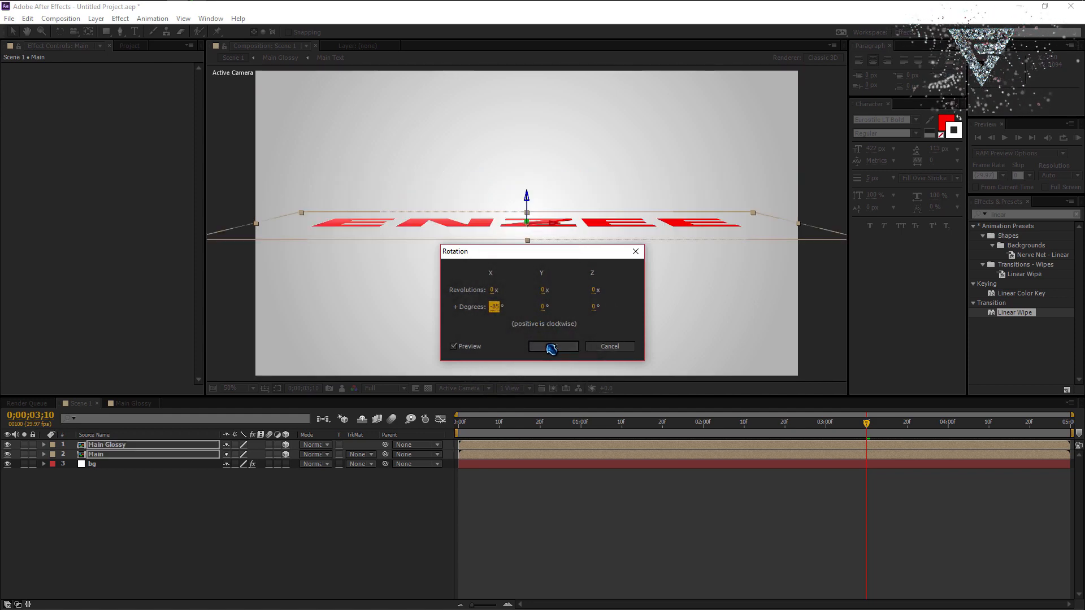
left_click(551, 347)
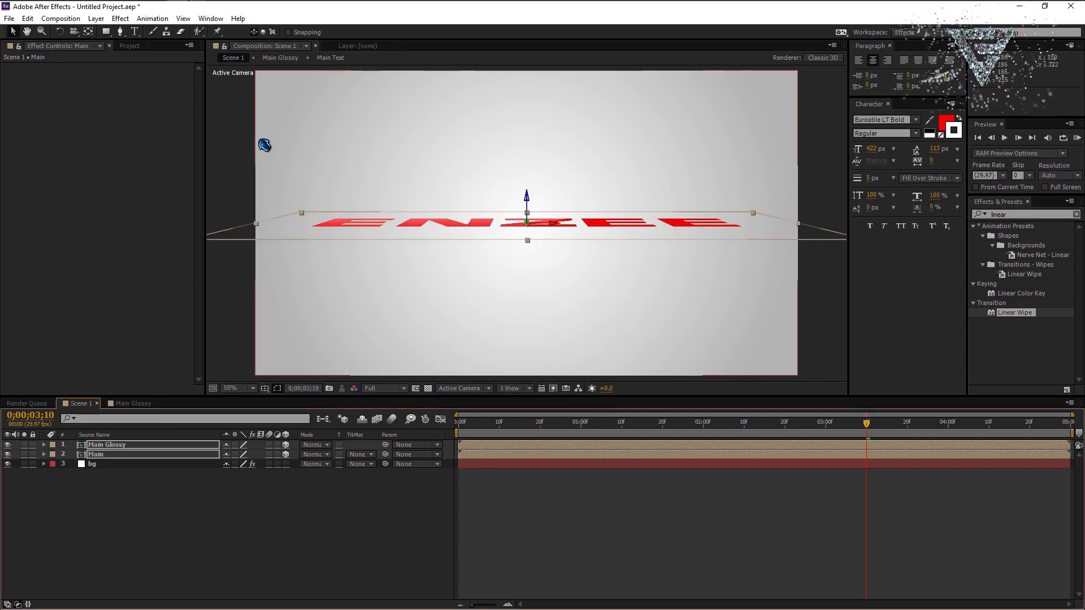
- Duplicate the Main composition in the project and rename the copy Main ext
left_click(129, 47)
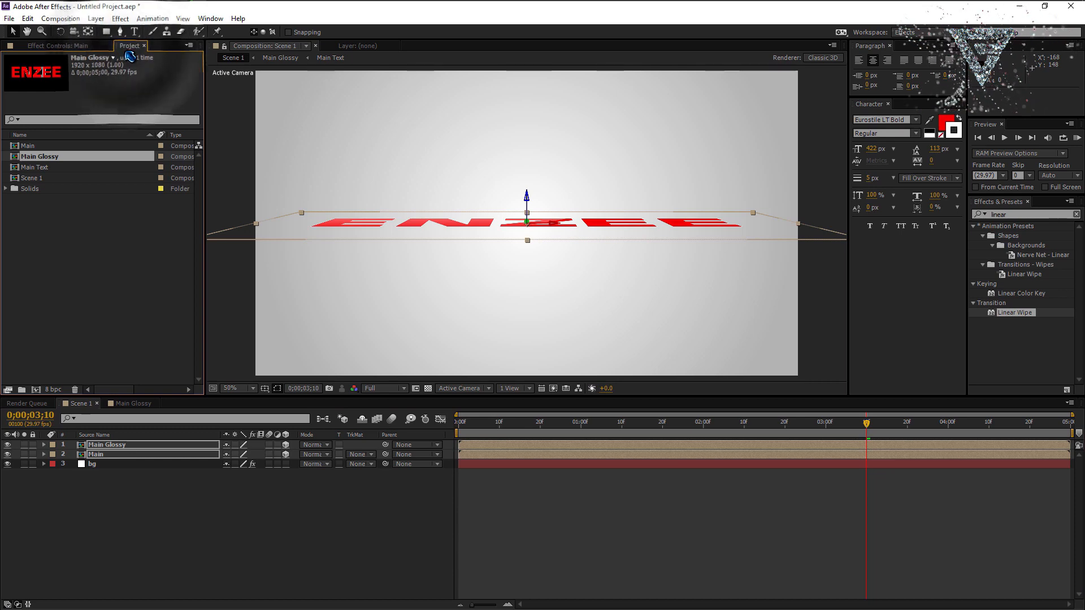
left_click(42, 147)
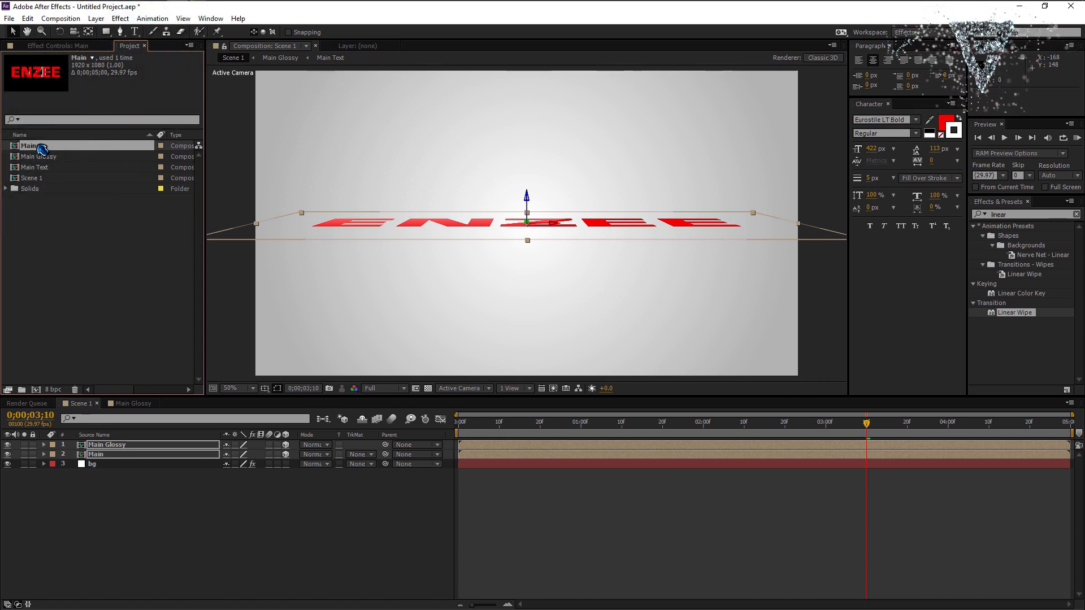
key("ctrl+d")
right_click(48, 159)
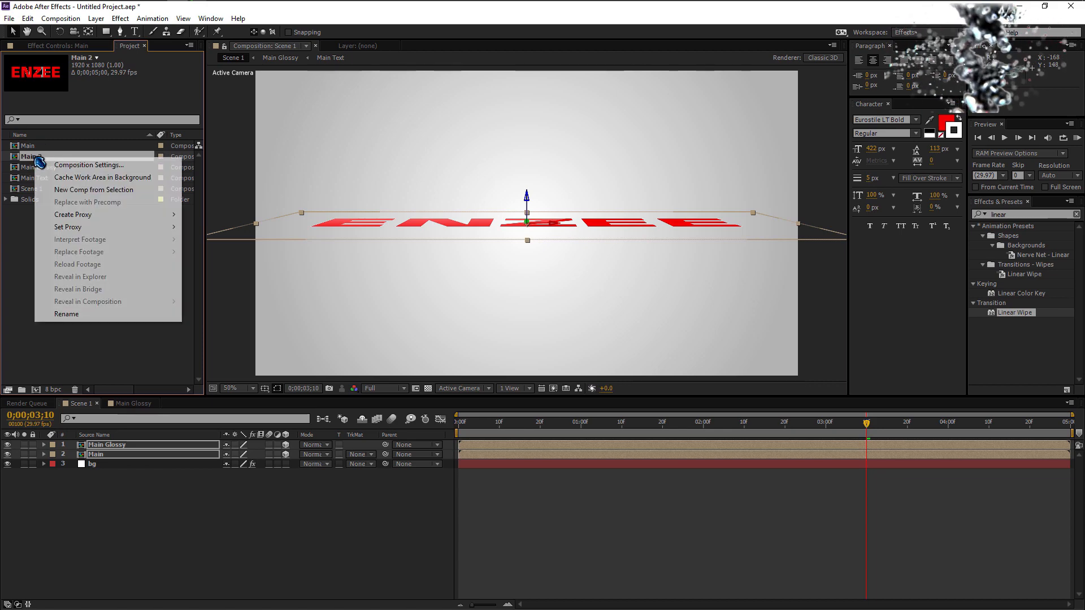
left_click(64, 313)
double_click(39, 157)
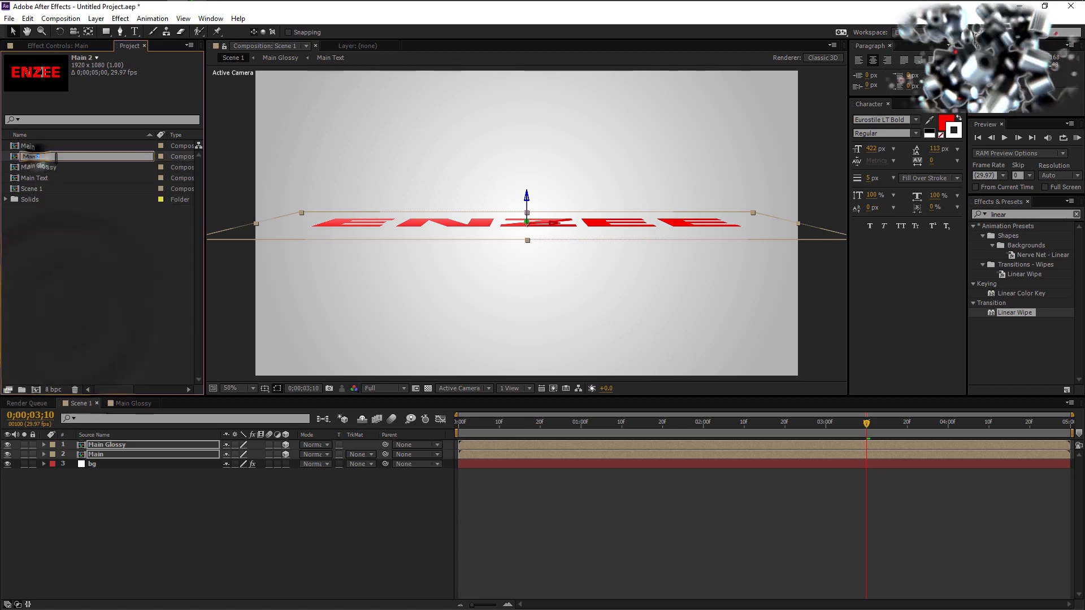
left_click(113, 251)
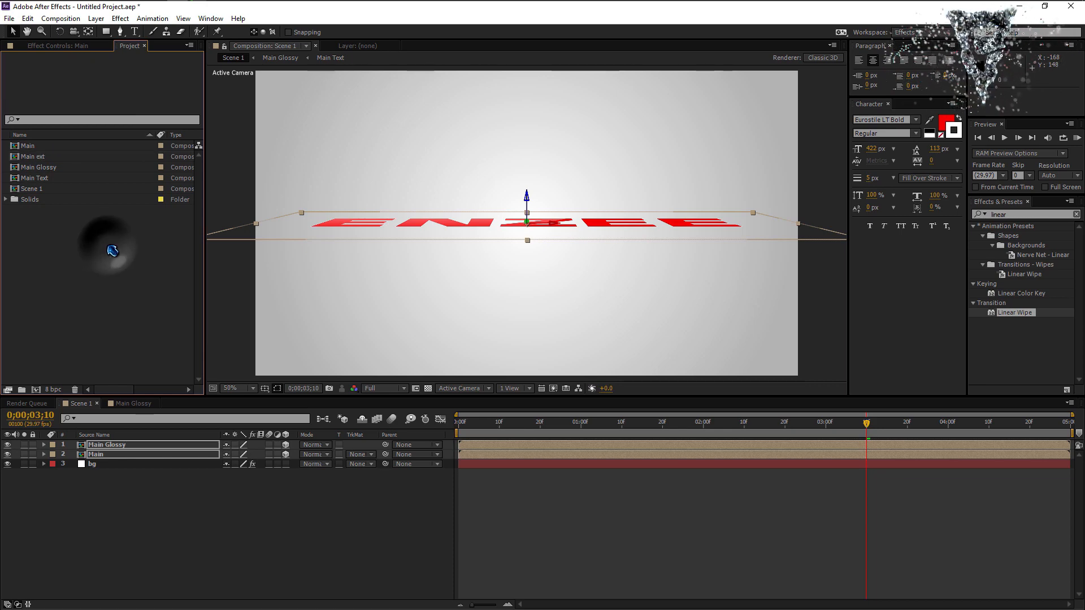
- Add Main ext to Scene 1 between the Main and bg layers and make it a 3D layer
left_click(57, 156)
left_click_drag(113, 439, 138, 462)
left_click(287, 465)
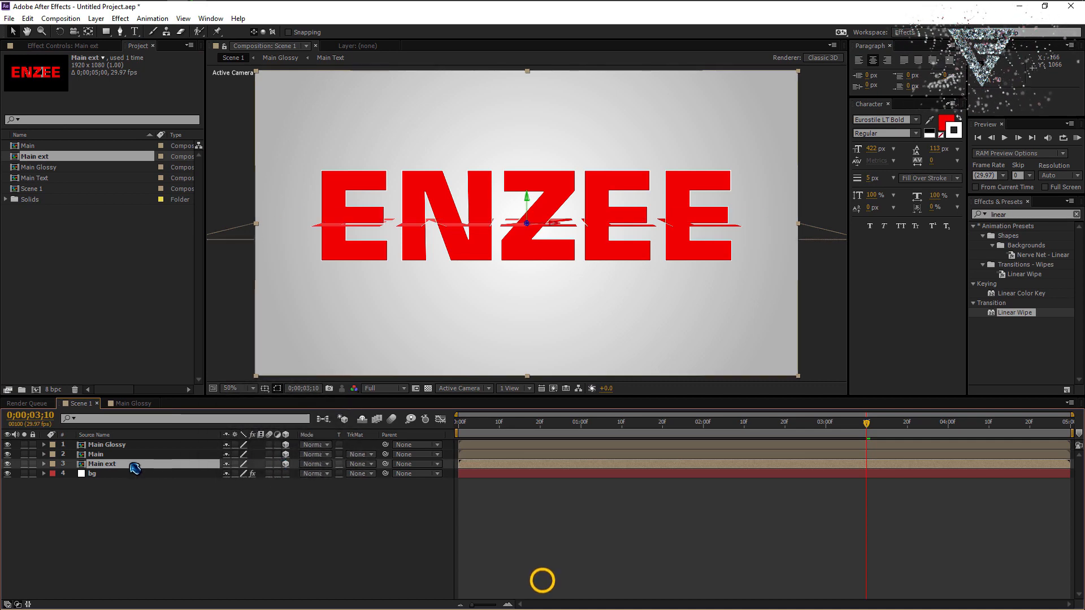
- Set the X rotation of the Main ext layer to -85°
key("ctrl+shift+r")
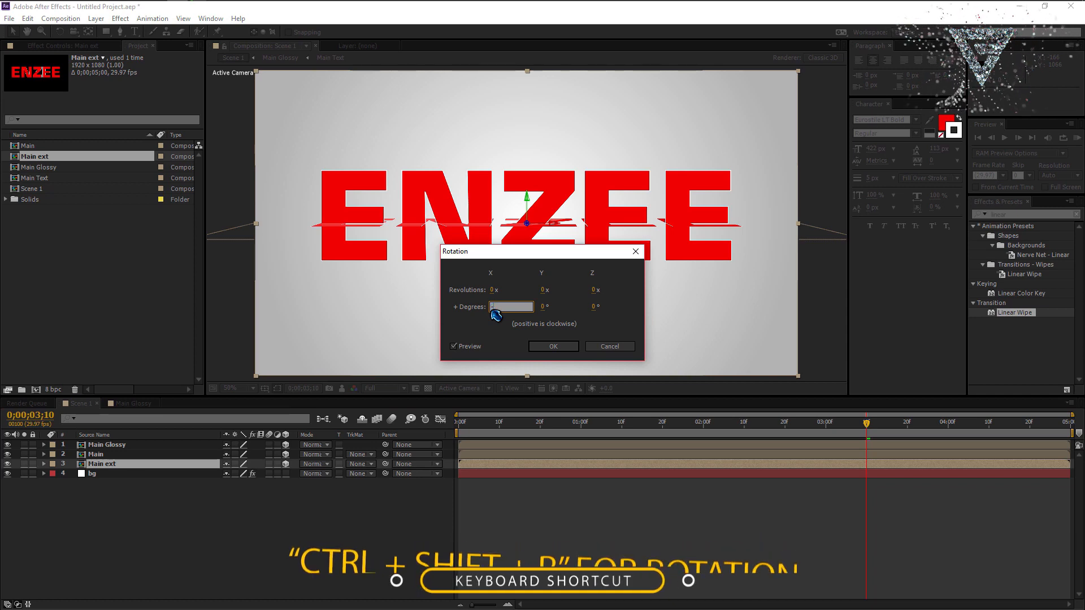
type("-85")
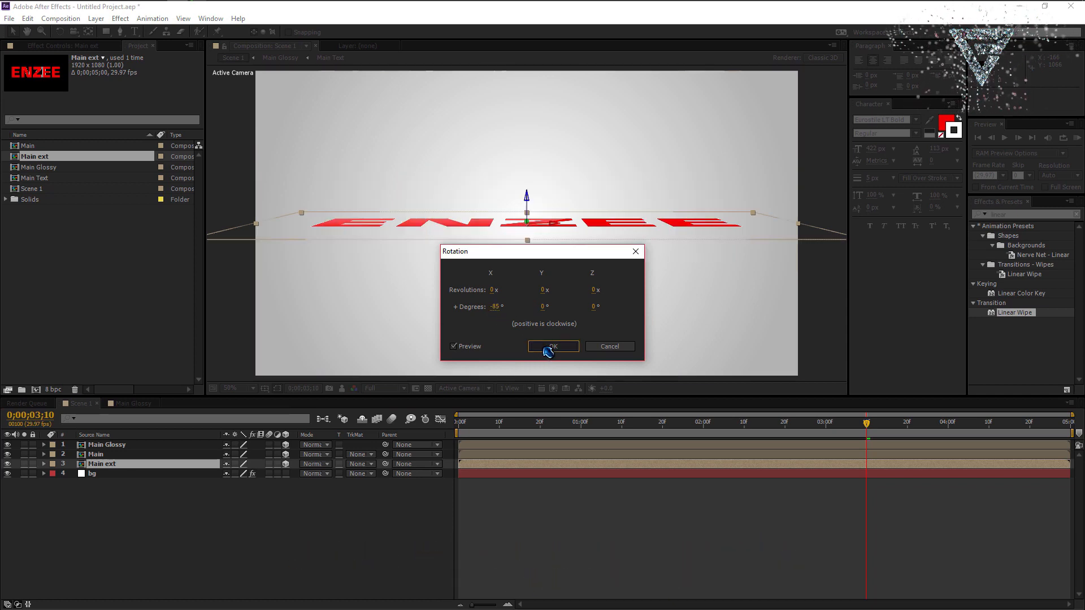
left_click(547, 346)
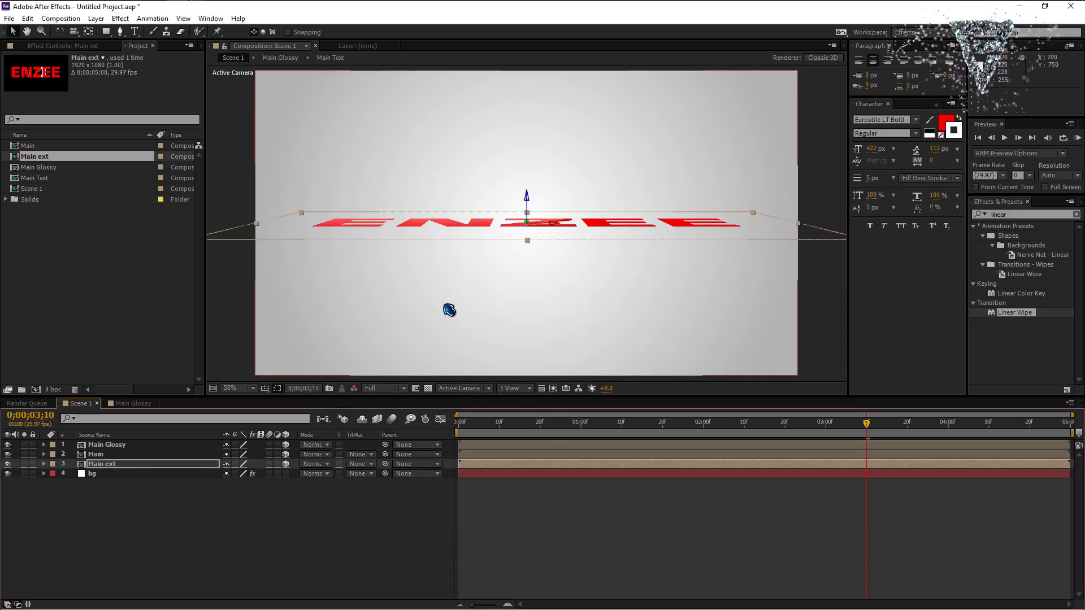
- Open the Main ext composition and apply the Fill effect to its Main Text layer
double_click(137, 467)
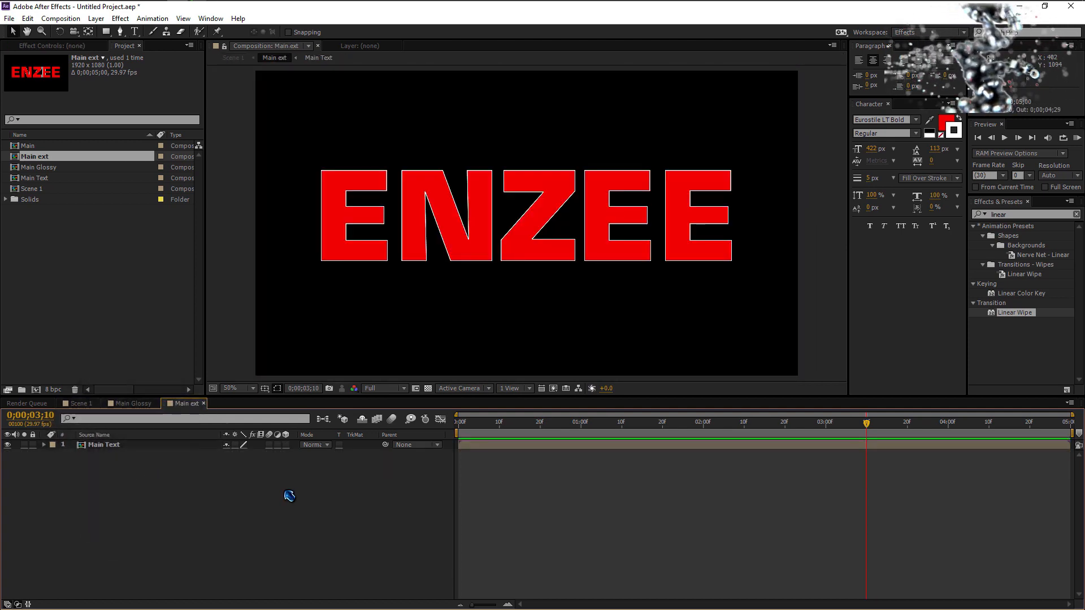
left_click(52, 46)
left_click(1028, 214)
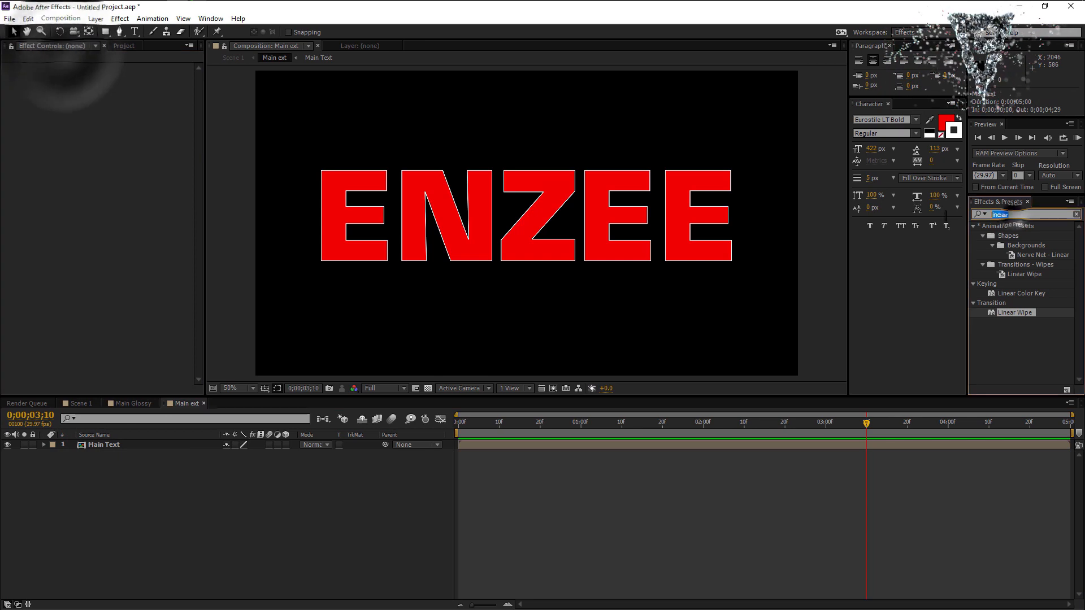
type("fill")
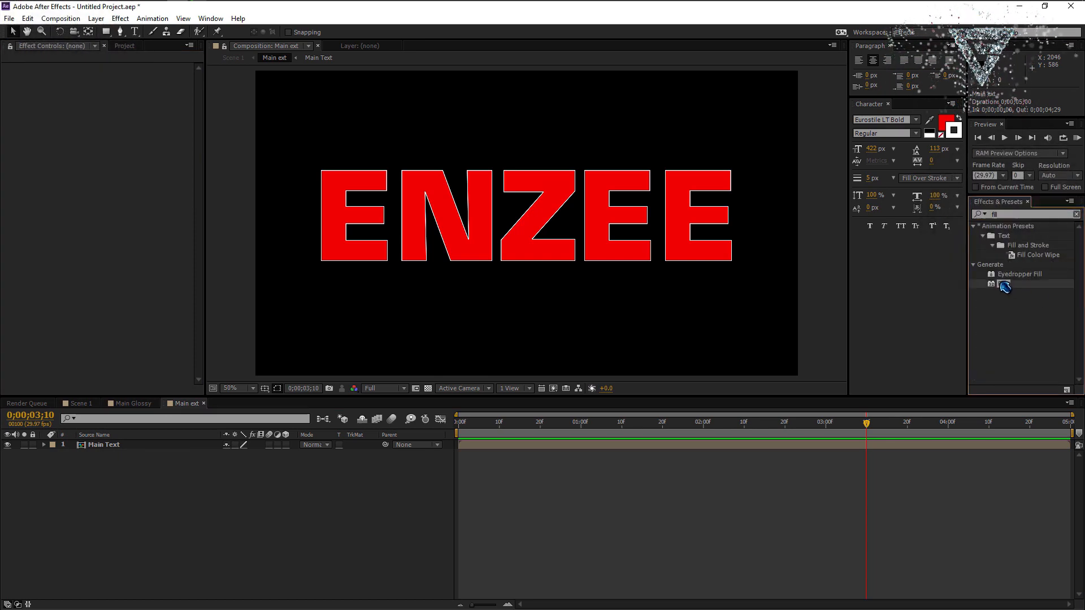
left_click_drag(1001, 284, 109, 448)
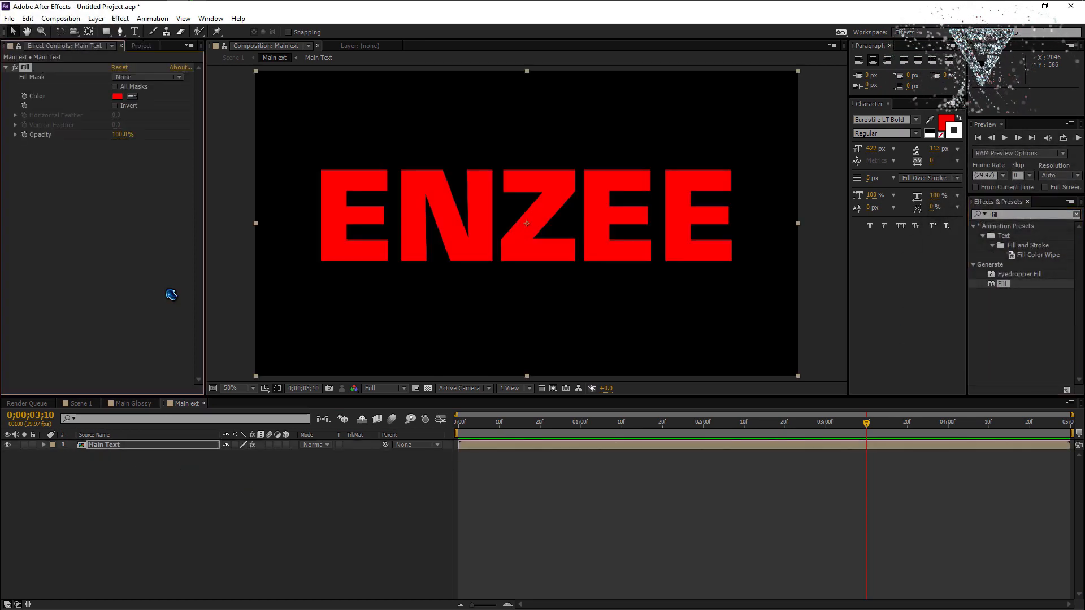
- Set the Fill effect's colour on Main Text to light grey D5D5D5
left_click(117, 97)
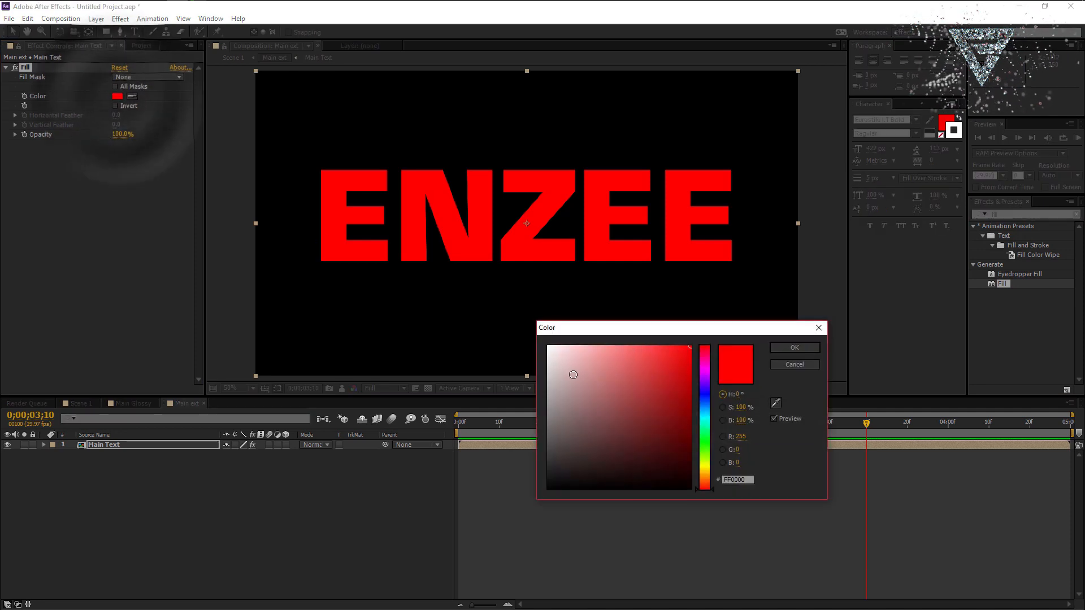
mouse_move(574, 368)
left_mouse_down()
mouse_move(542, 359)
mouse_move(547, 368)
left_mouse_up()
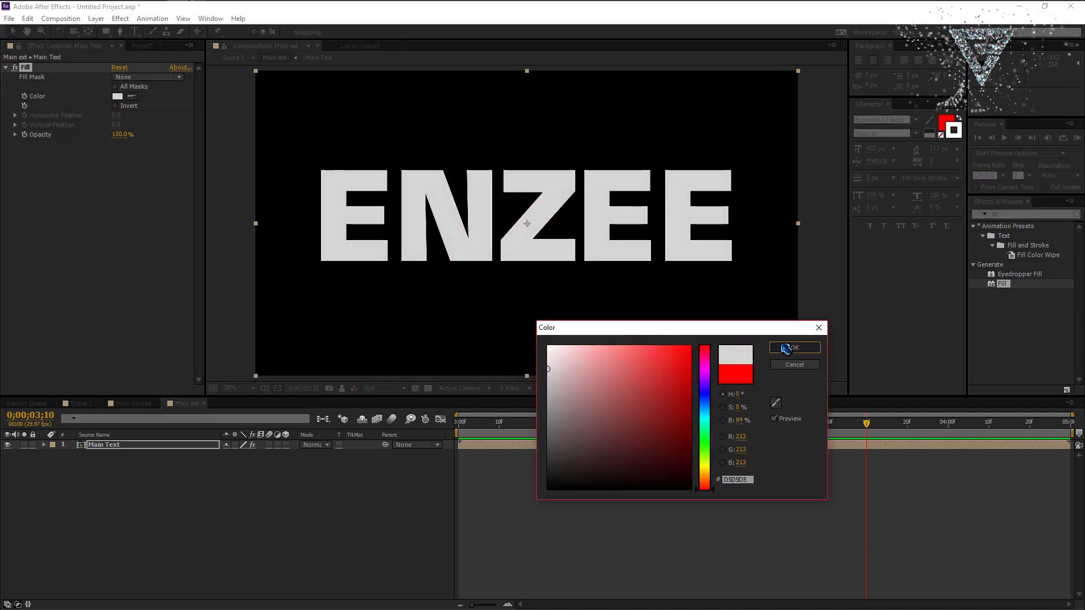
left_click(786, 348)
- Apply Fast Blur to the Main Text layer with a blurriness of 2.0
left_click(1012, 214)
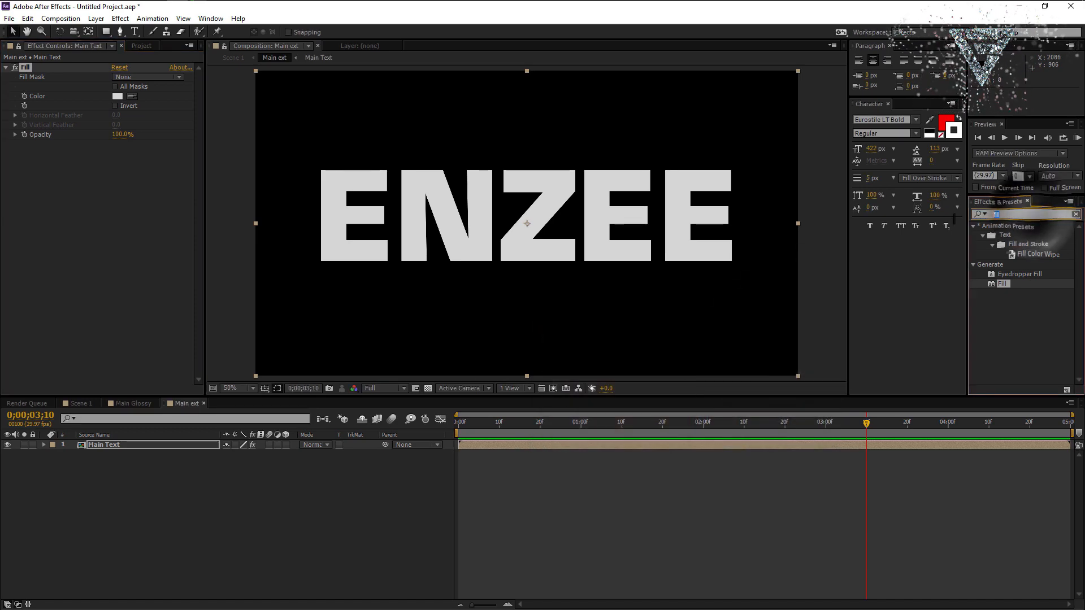
type("fast")
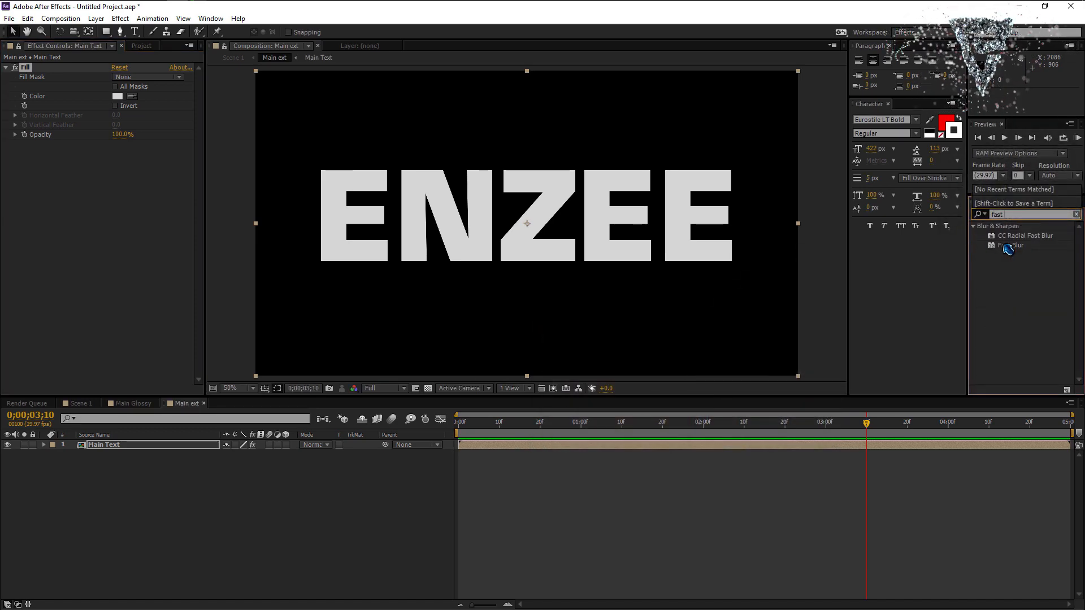
left_click_drag(1007, 249, 113, 452)
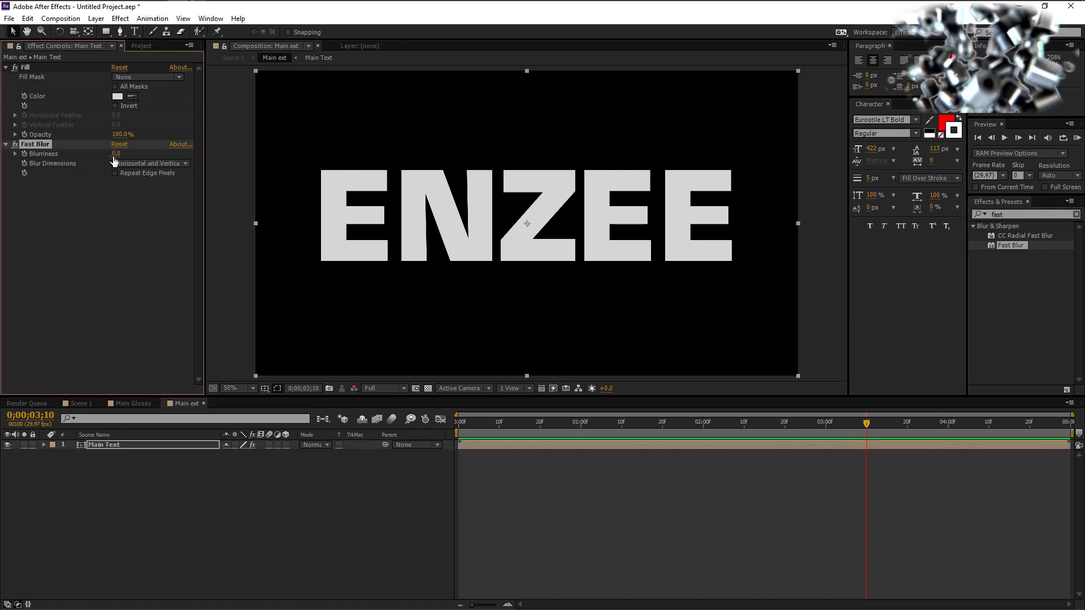
left_click_drag(114, 154, 116, 213)
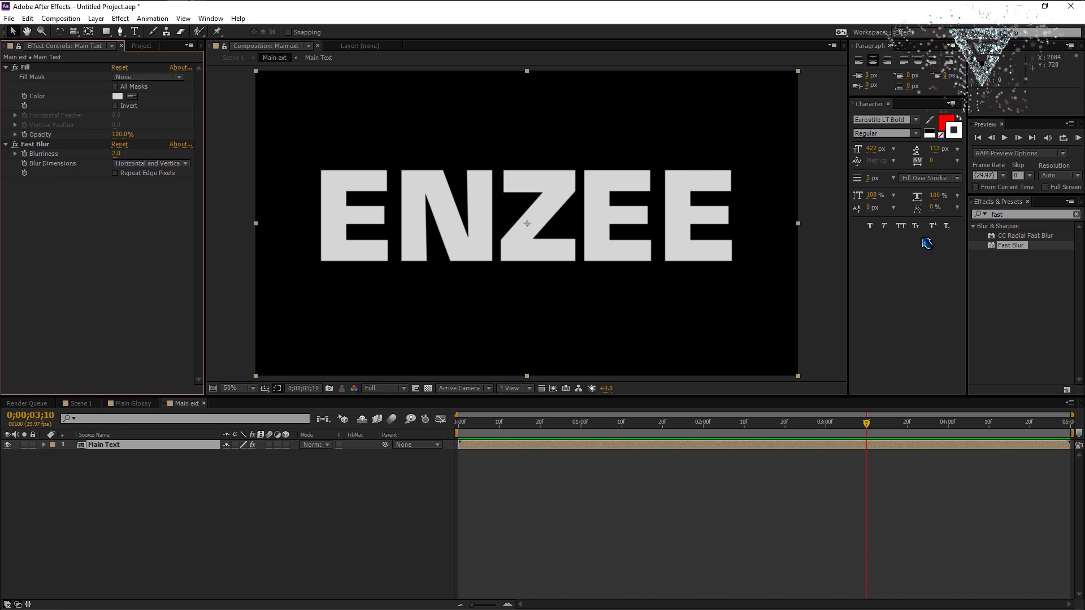
left_click_drag(1010, 215, 980, 226)
type("edge")
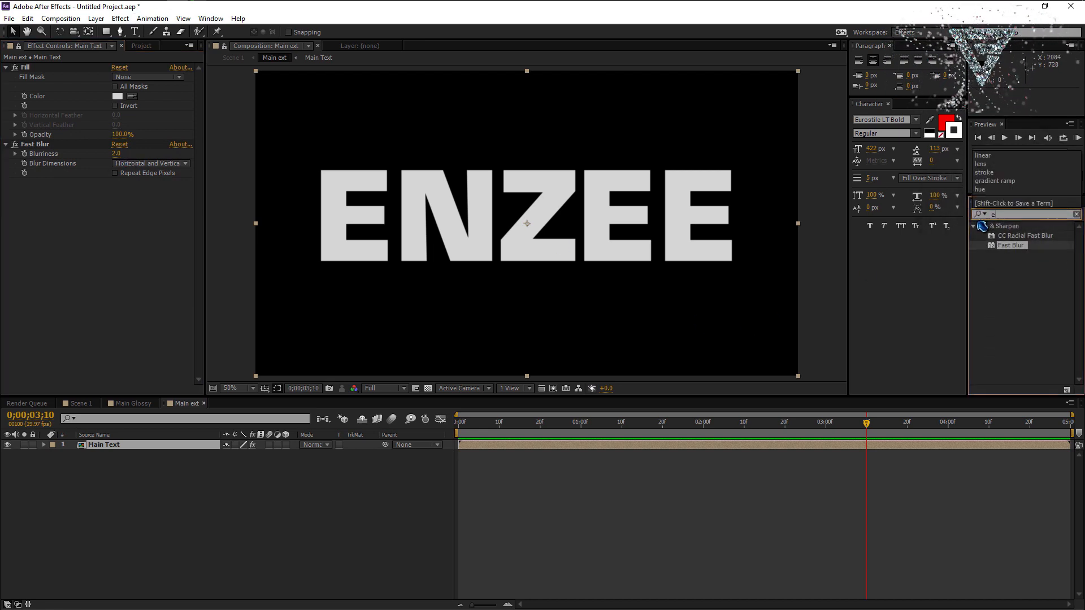
key("BackSpace")
key("BackSpace")
key("BackSpace")
key("BackSpace")
- Apply Bevel Alpha to Main Text with edge thickness 0.50, light angle 180° and light intensity about 0.99
type("beve")
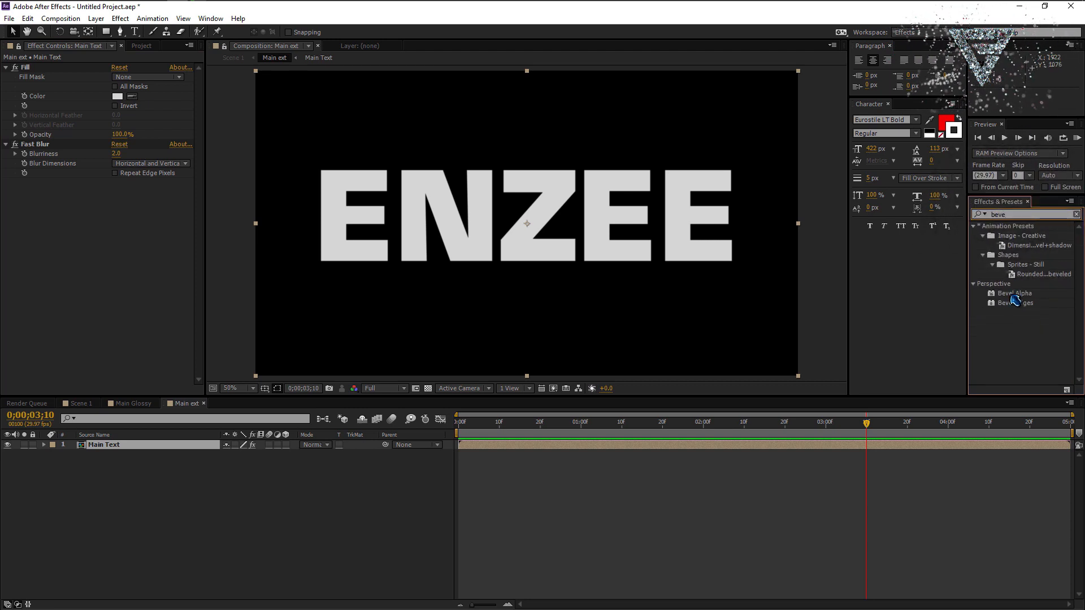
left_click_drag(1014, 294, 57, 232)
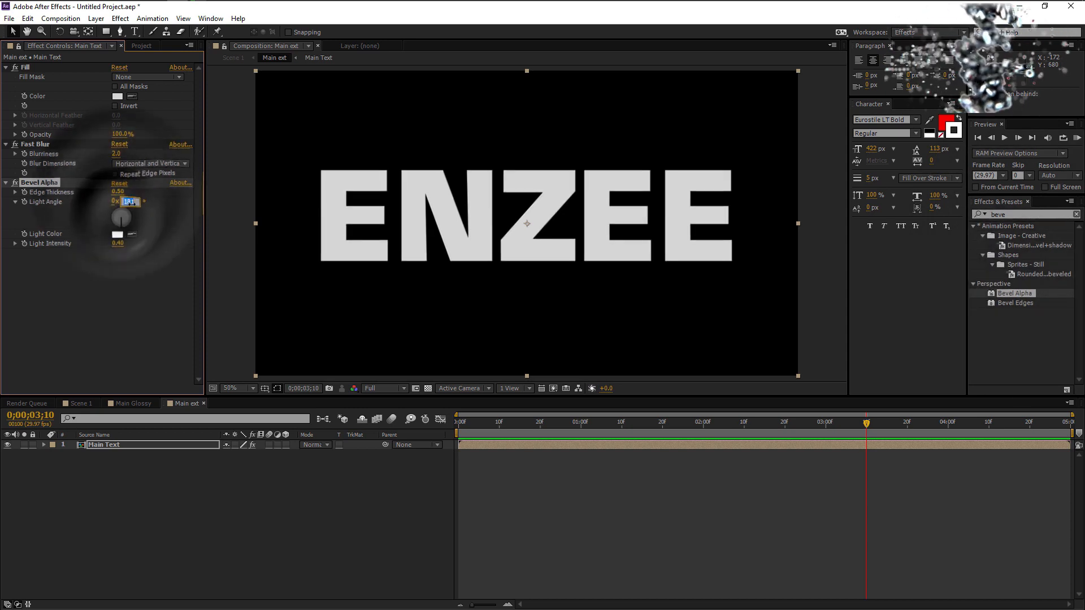
left_click_drag(117, 243, 238, 254)
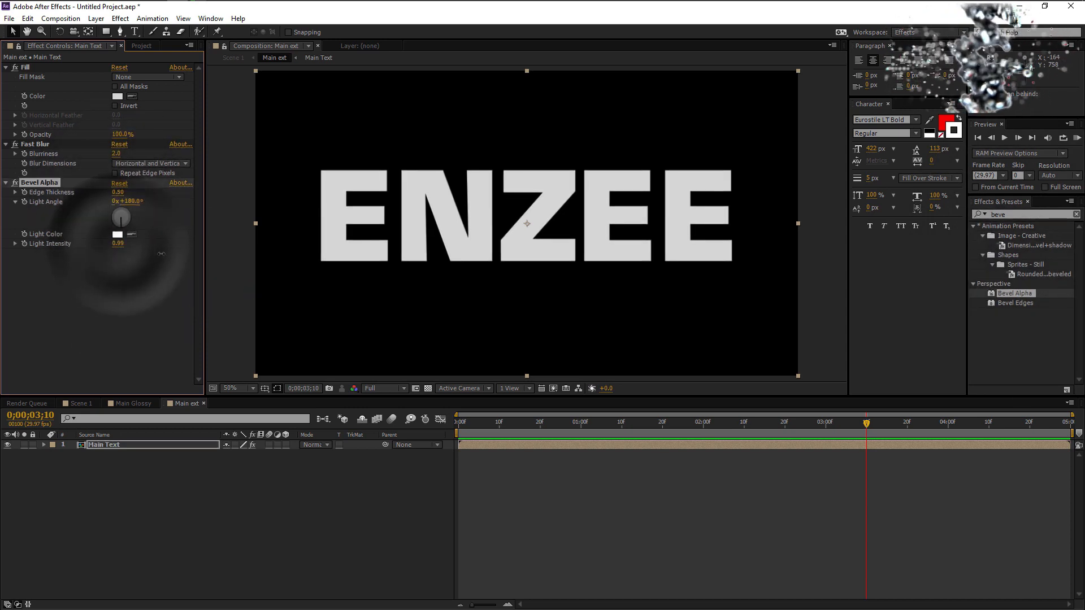
- Return to Scene 1 and duplicate the Main ext layer
left_click(66, 406)
left_click(112, 469)
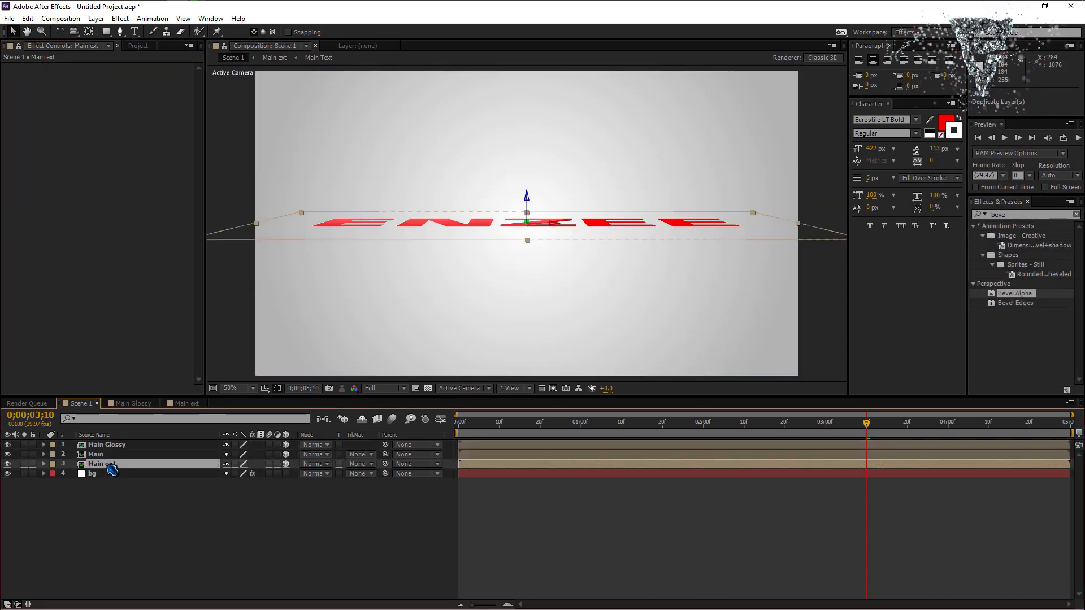
key("ctrl+d")
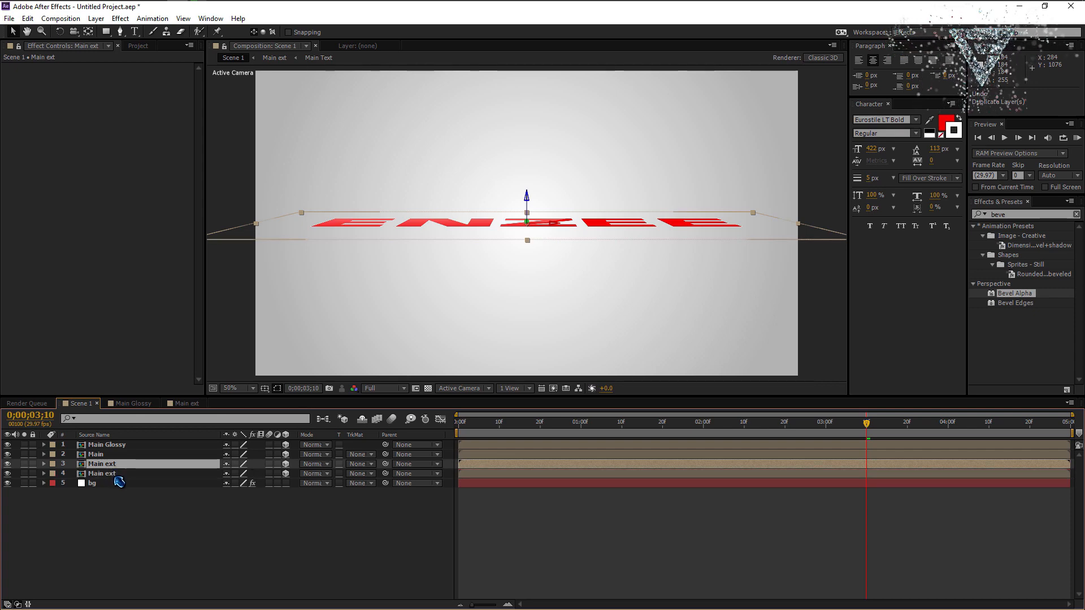
- Reveal the Position of the Main and Main ext layers and set the two Main ext Y positions to 541 and 542
left_click(115, 475, "shift")
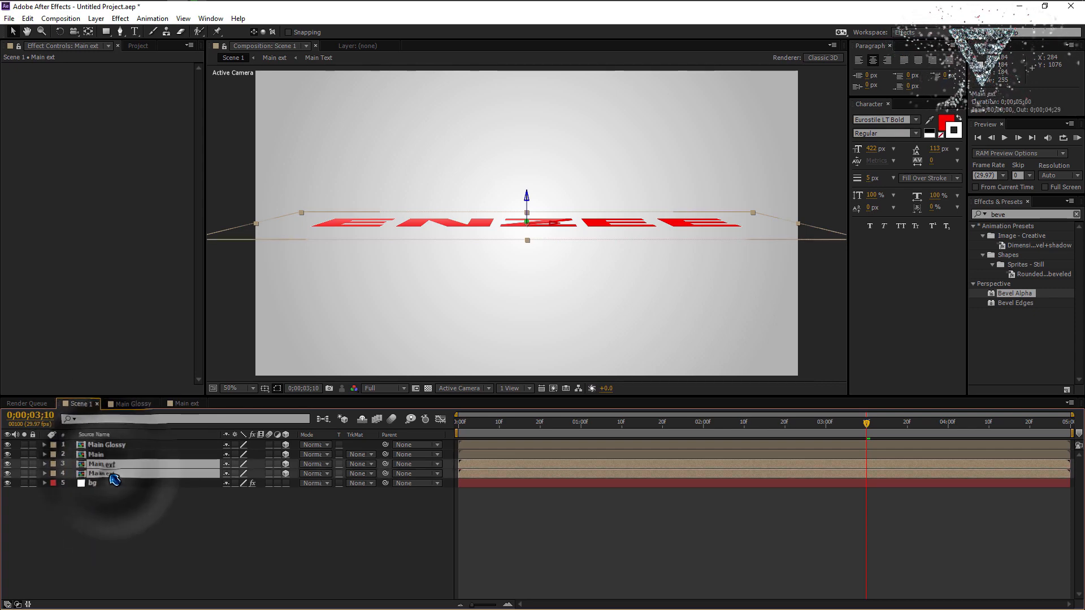
left_click(43, 465)
left_click(43, 464)
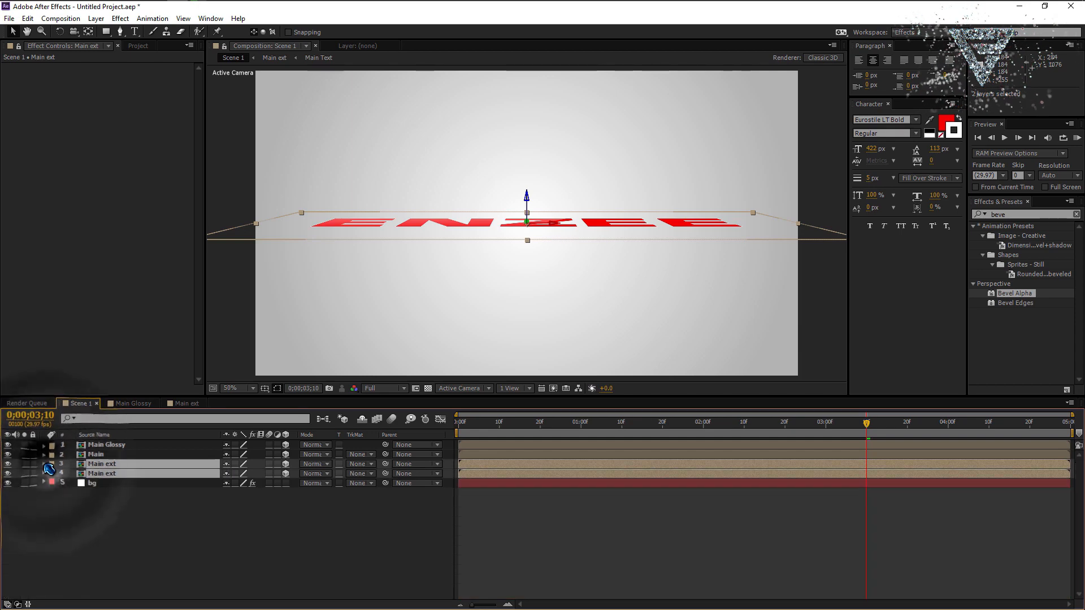
key("p")
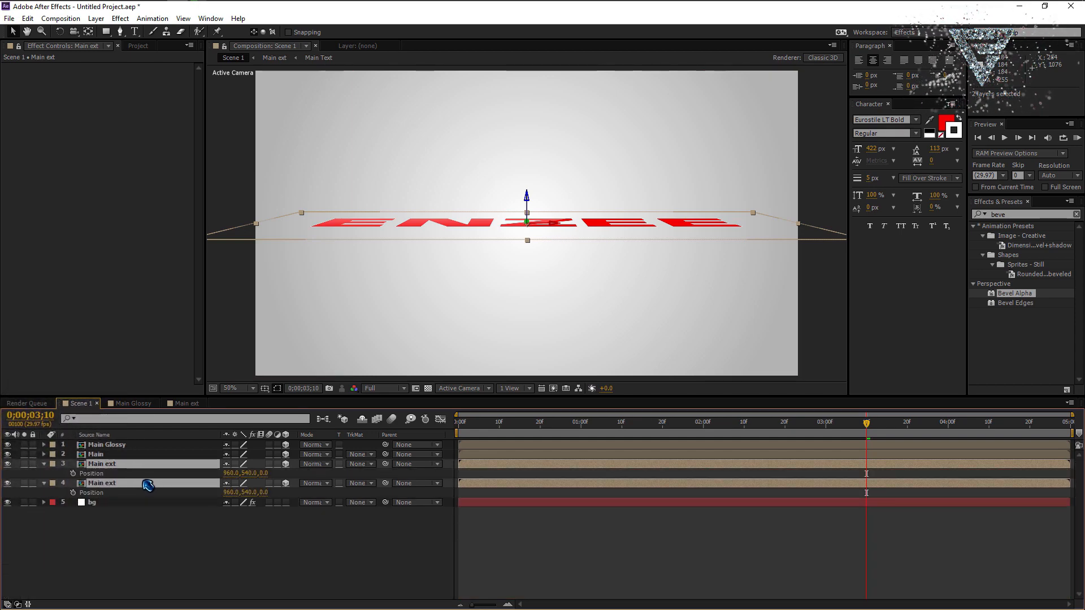
left_click(109, 454)
key("p")
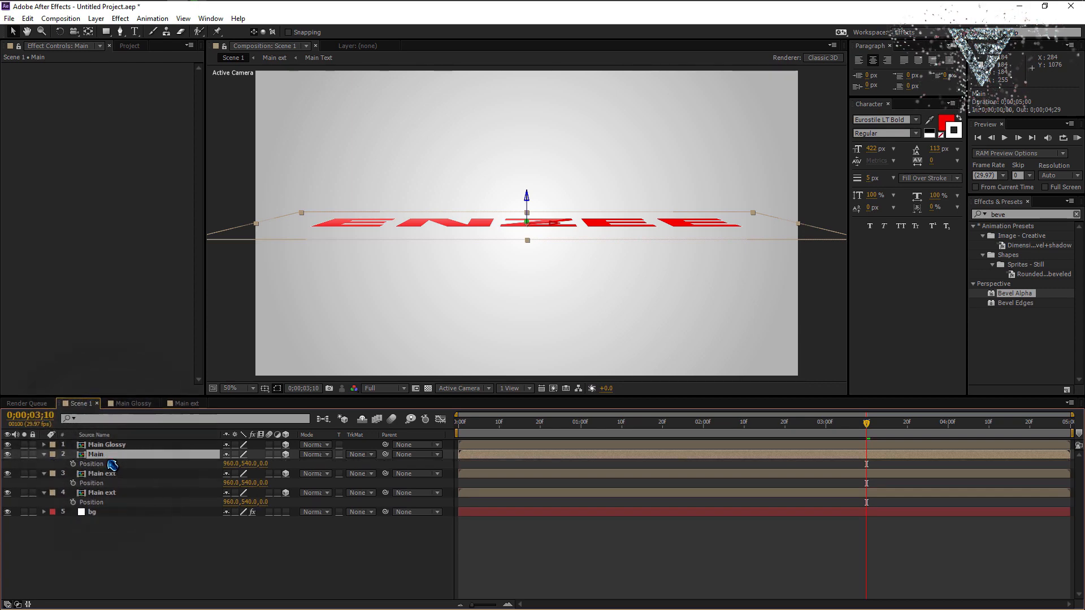
left_click(254, 483)
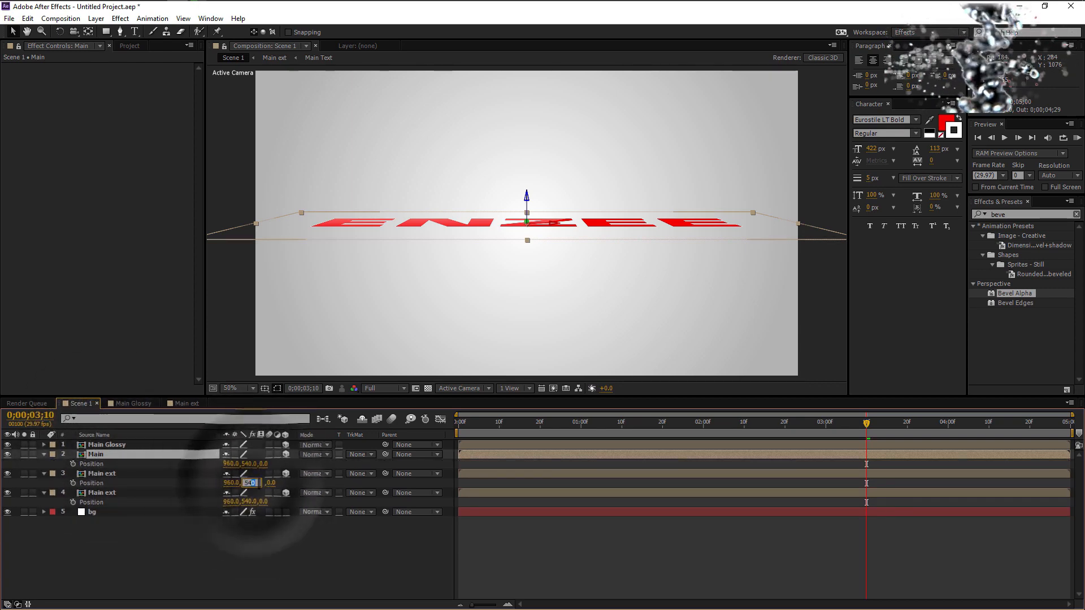
type("541")
left_click(261, 503)
type("542")
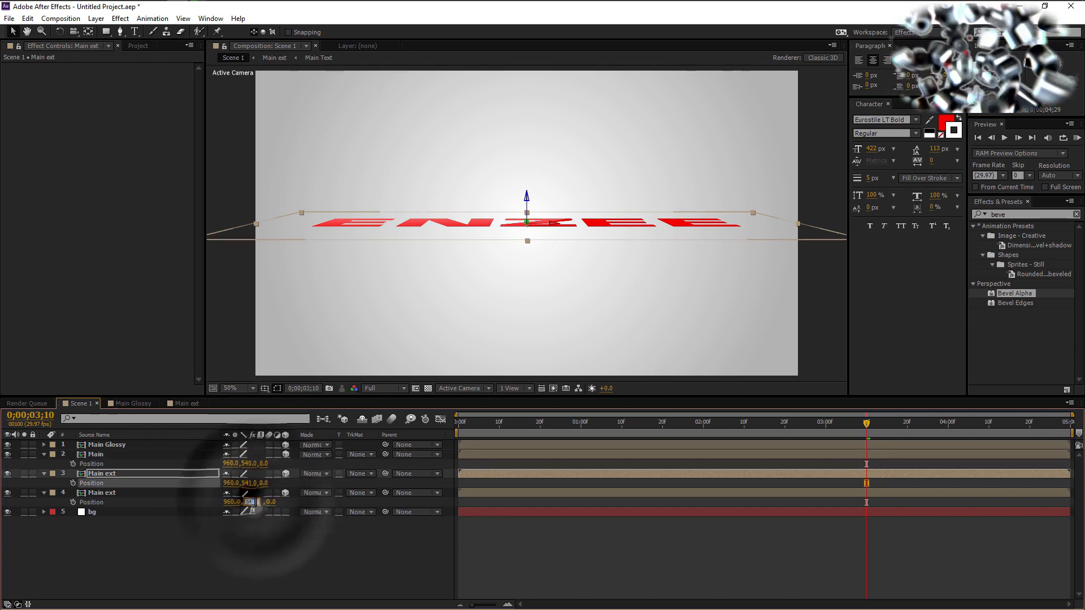
left_click(265, 528)
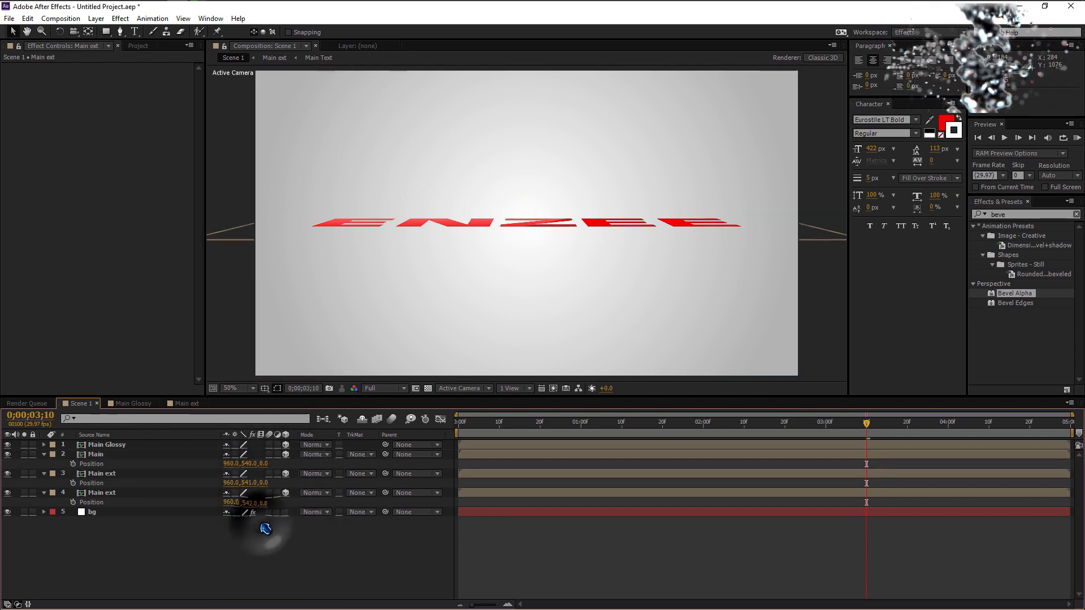
- Duplicate both Main ext layers, place the copies beneath them above bg, and shift their Y positions to 543 and 544
left_click(101, 474)
left_click(113, 492, "ctrl")
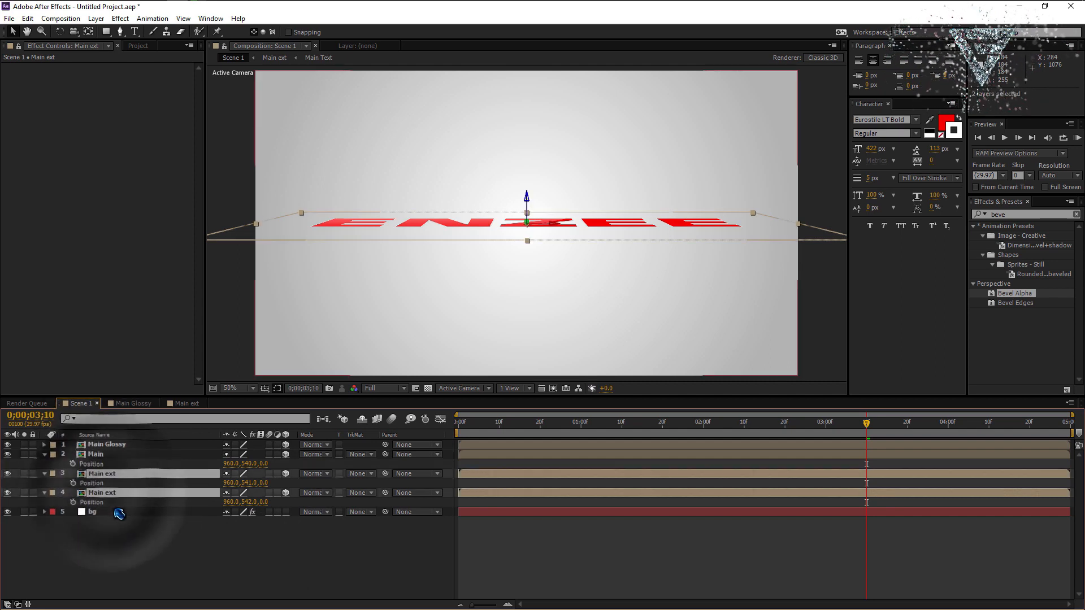
key("ctrl+d")
left_click_drag(121, 504, 117, 525)
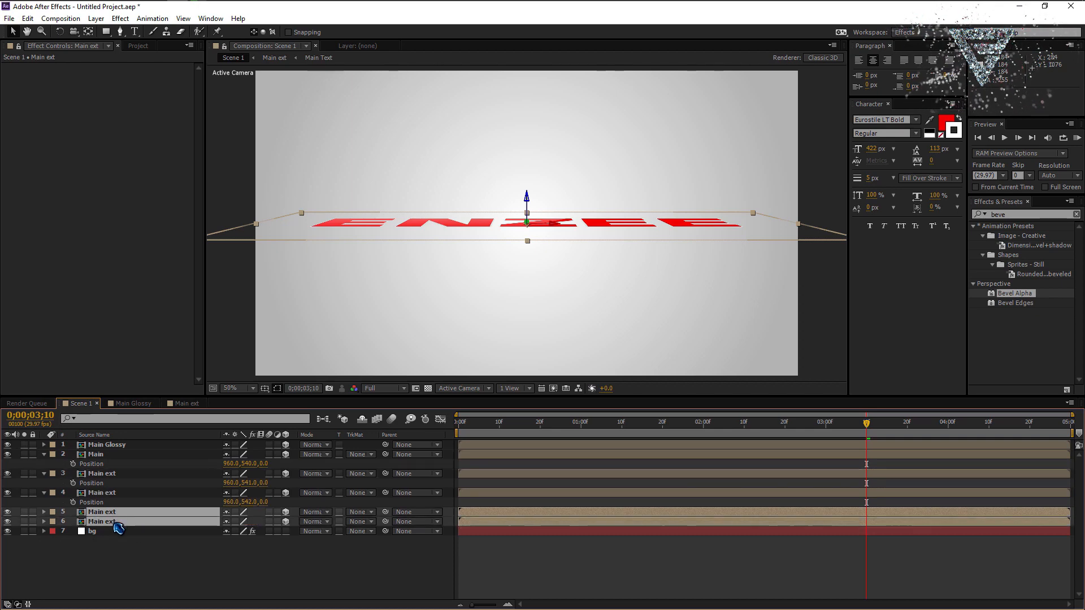
key("p")
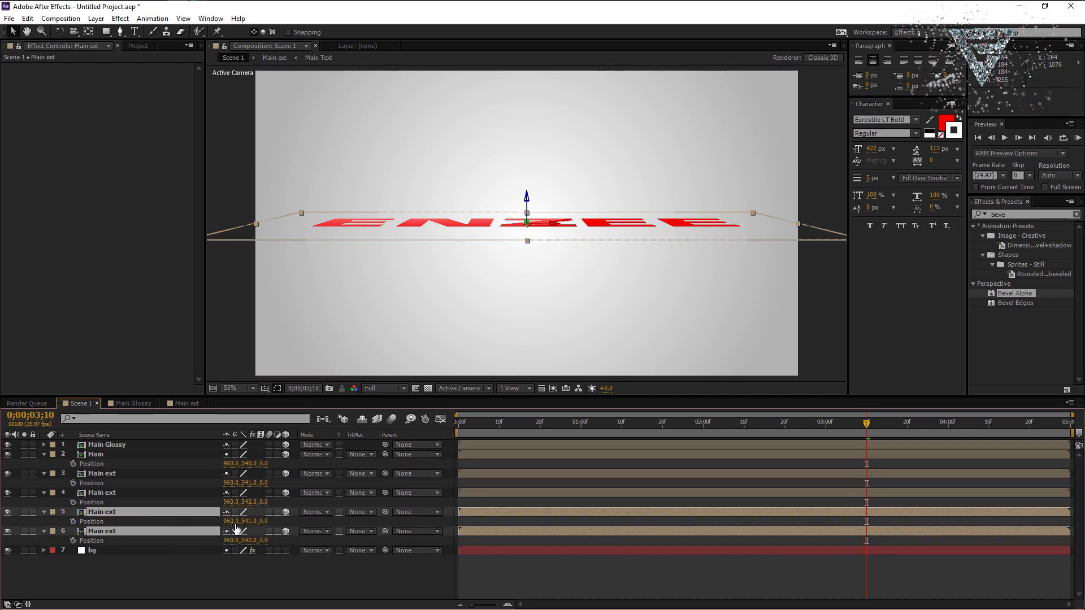
left_click_drag(251, 521, 245, 527)
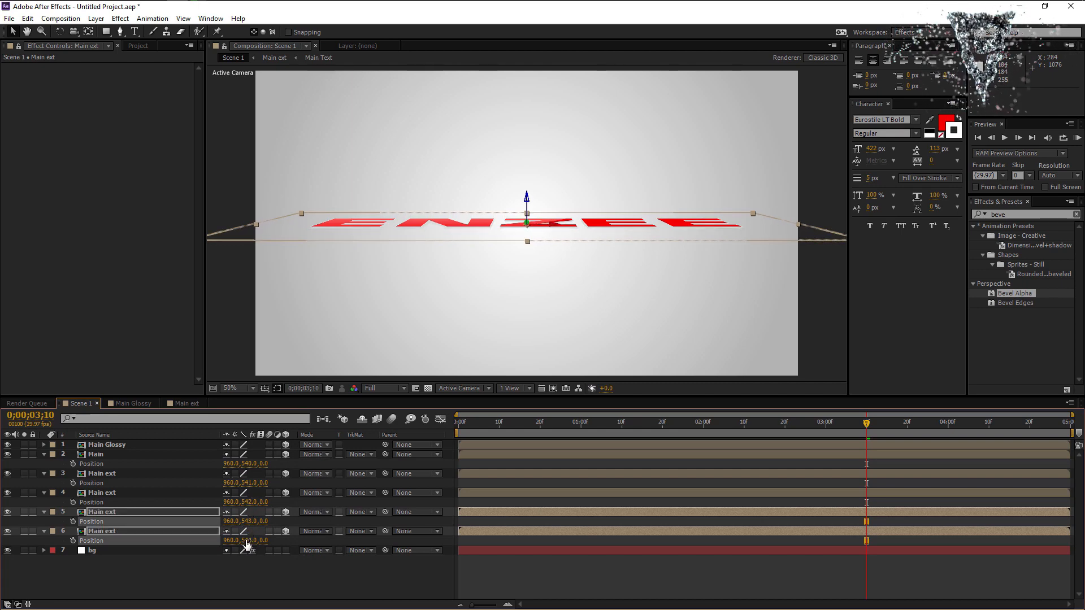
- Duplicate the four Main ext layers, place the copies directly above bg, and shift their Y positions to run from 545 to 548
left_click(120, 474)
left_click(116, 532, "shift")
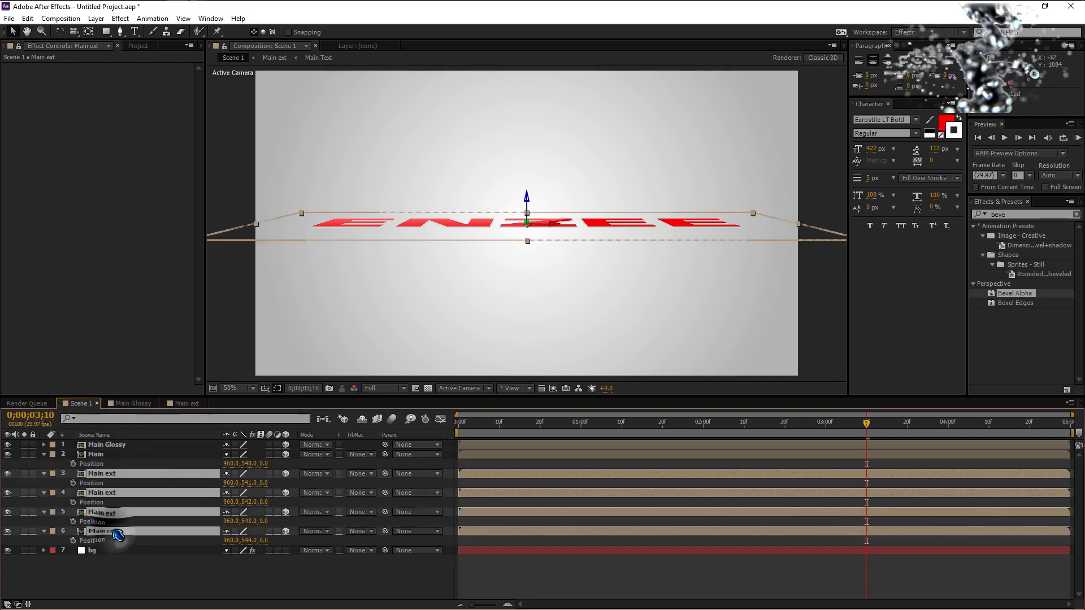
key("ctrl+d")
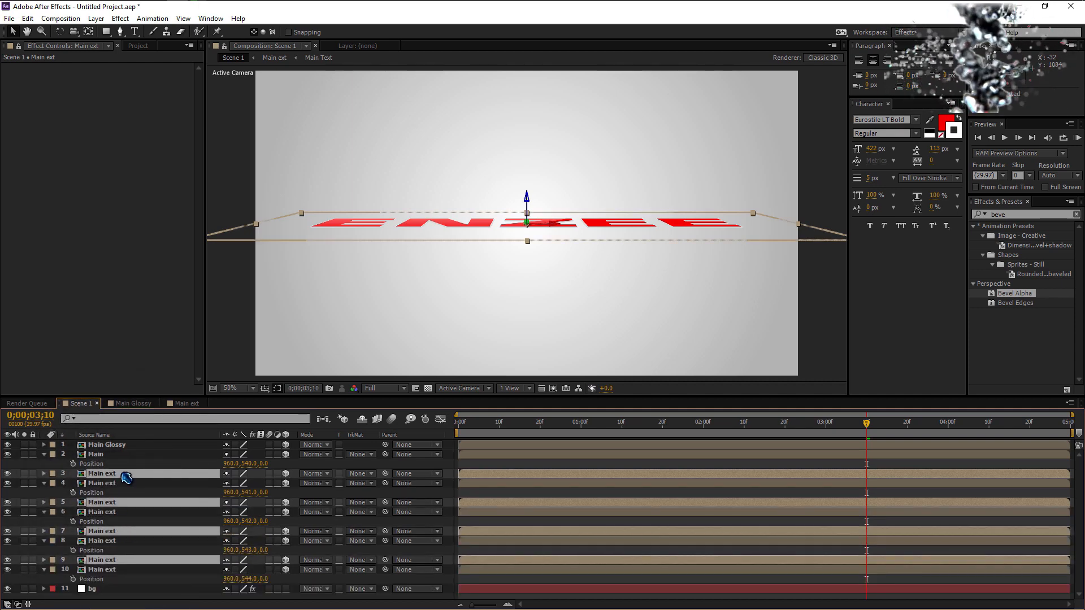
left_click_drag(125, 478, 130, 583)
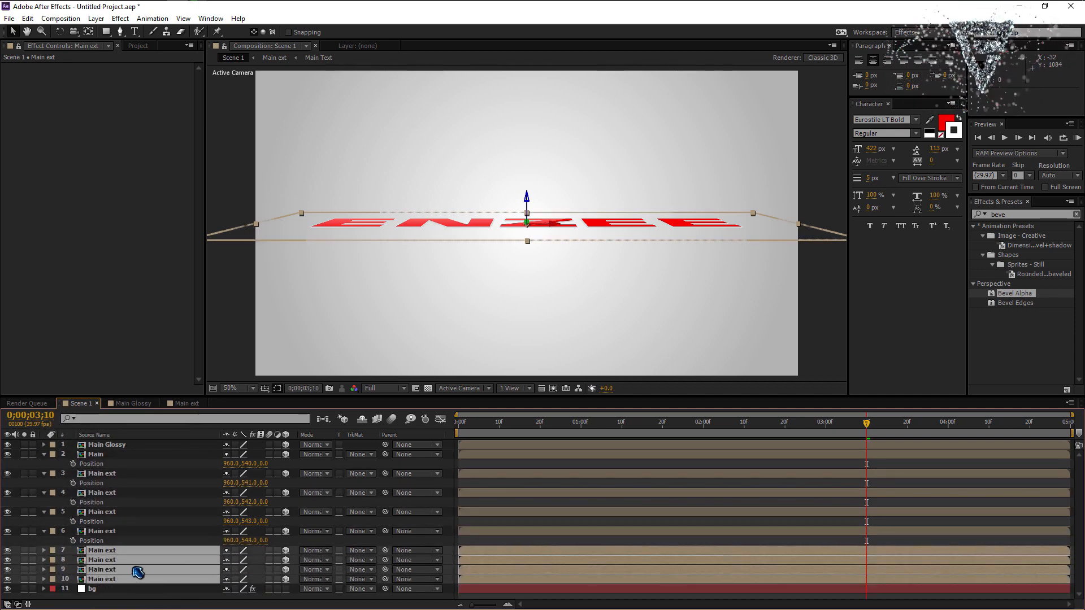
key("p")
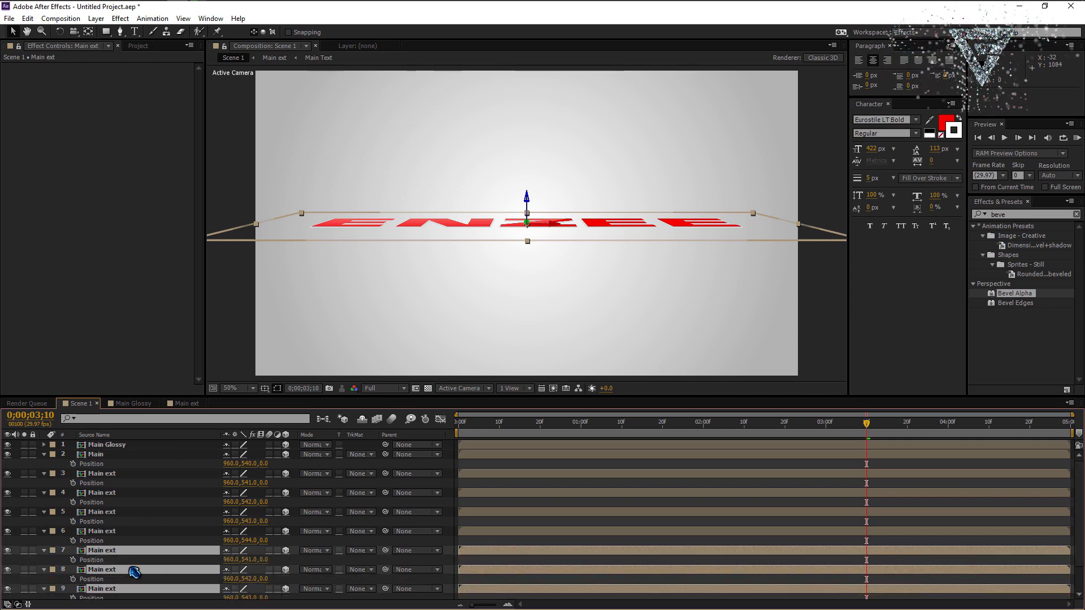
left_click_drag(247, 559, 246, 562)
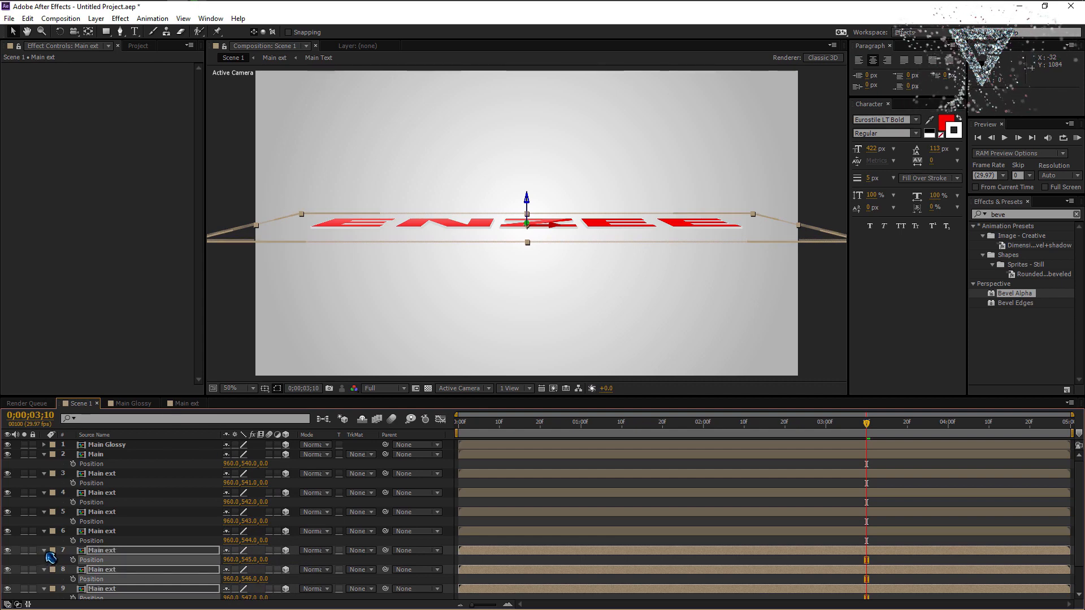
- Collapse the Position properties of the Main layer and all Main ext layers
left_click(45, 551)
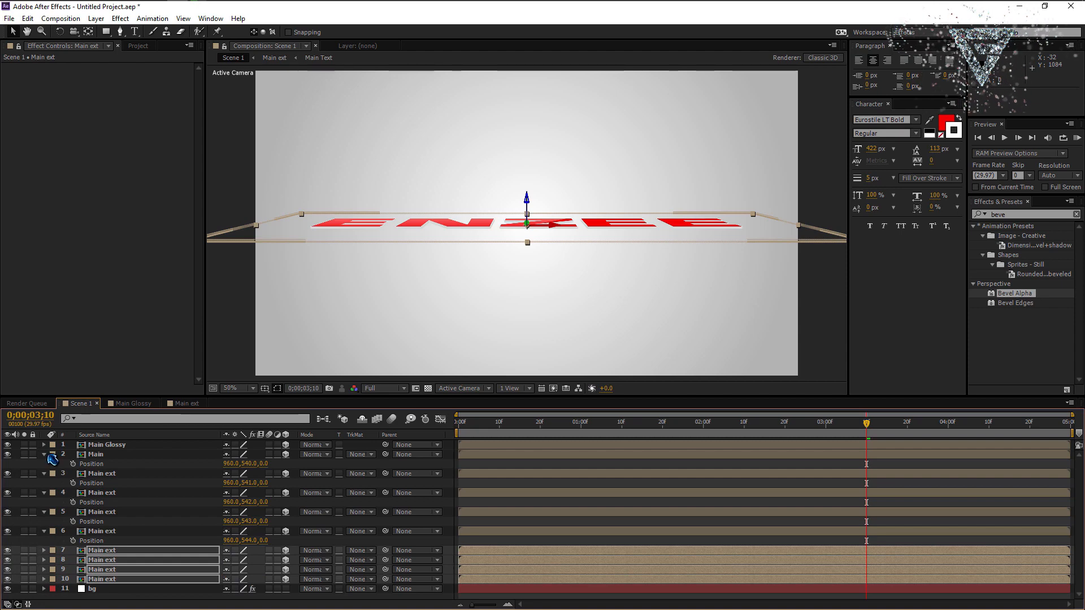
left_click(103, 455)
left_click(102, 531, "shift")
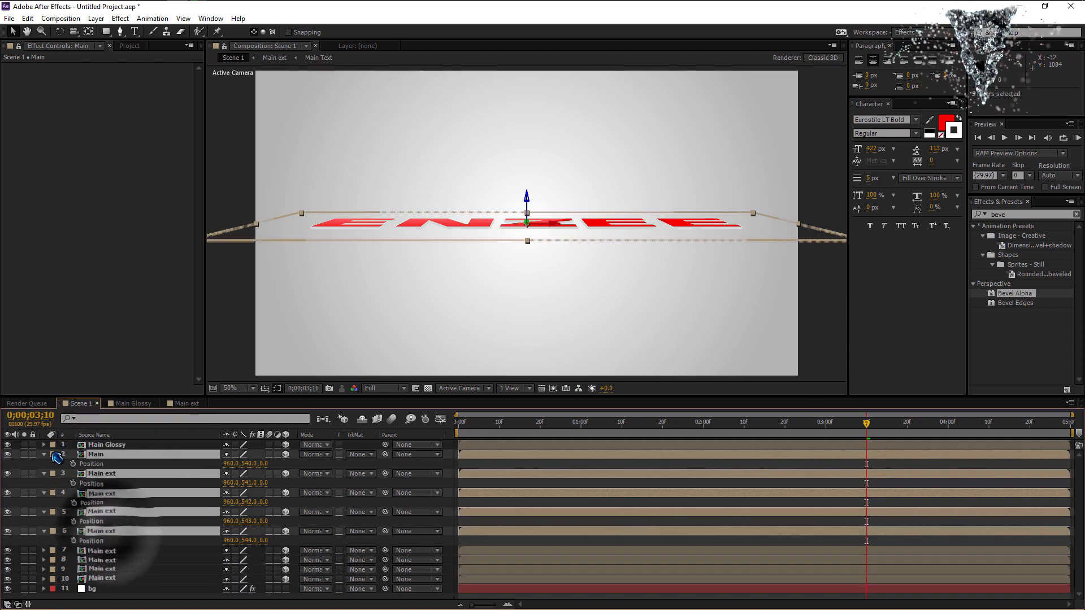
left_click(45, 455)
left_click(347, 228)
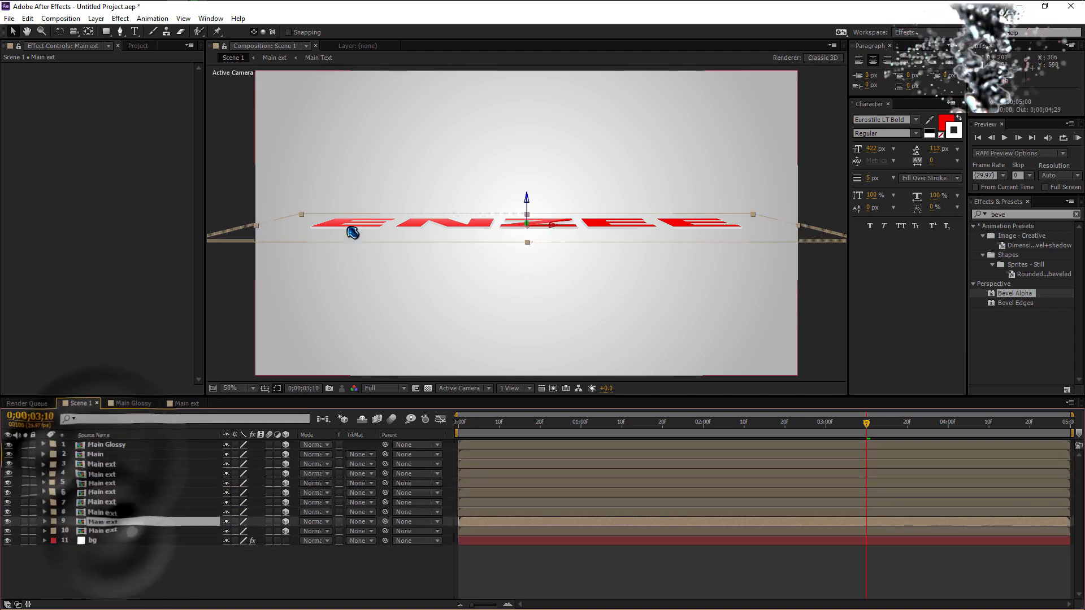
- Duplicate the eight Main ext layers, group the copies below them, and shift their Y positions to run from 550 to 557
left_click(112, 464)
left_click(108, 531, "shift")
key("ctrl+d")
key("p")
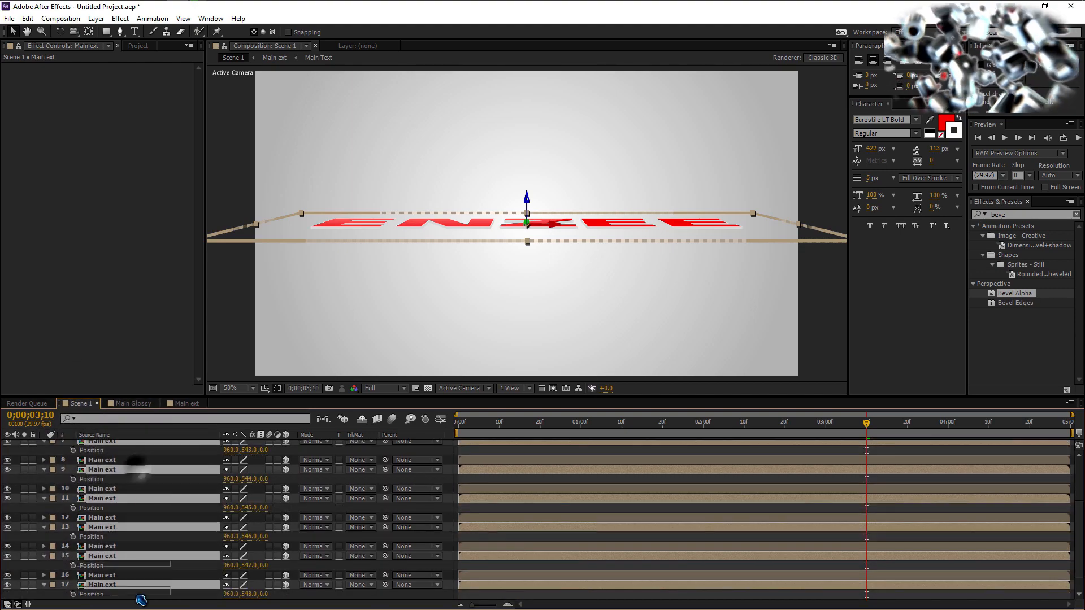
left_click_drag(140, 599, 140, 595)
left_click_drag(158, 397, 162, 162)
left_click_drag(248, 315, 254, 317)
- Duplicate all sixteen Main ext layers, group the copies below the originals, and increase their Y positions to continue the extrusion downward
left_click(113, 228)
left_click(113, 441, "shift")
key("ctrl+d")
left_click_drag(135, 420, 129, 590)
key("p")
key("p")
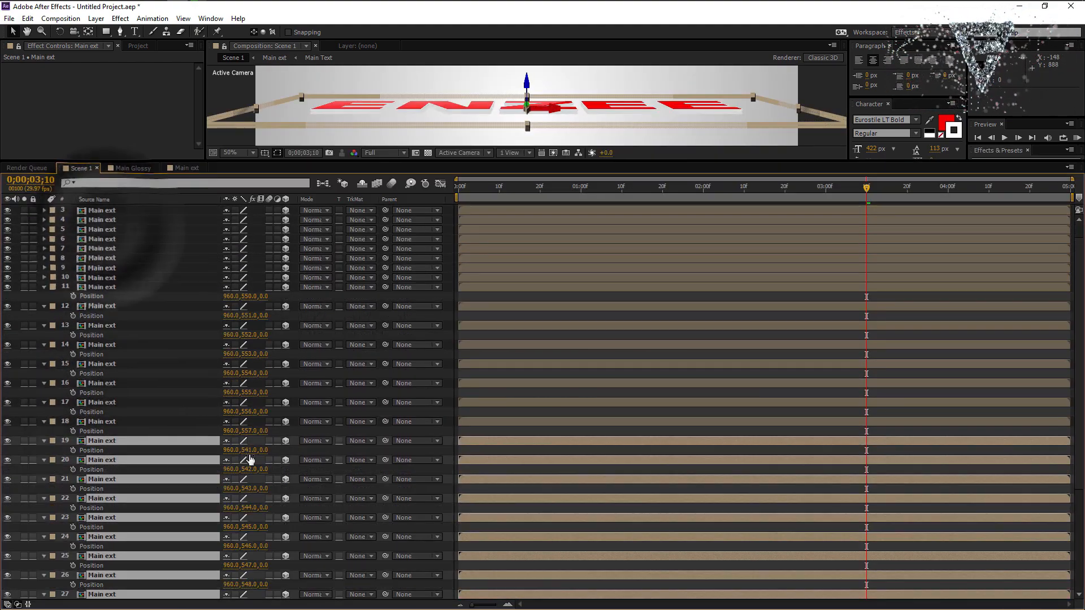
left_click_drag(249, 455, 259, 455)
- Duplicate the selected sixteen Main ext layers, place the copies directly above bg, and extend the extrusion with Y positions from 565 to 581
key("p")
key("ctrl+d")
left_click_drag(126, 443, 124, 591)
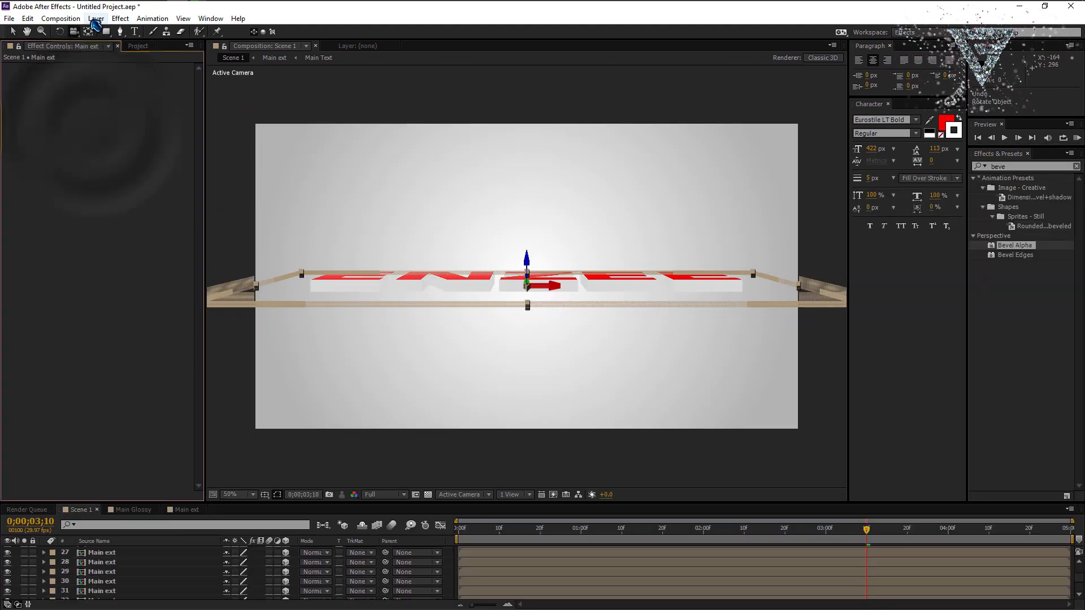
- Add a two-node camera named Camera 1 with a 35 mm focal length
left_click(96, 20)
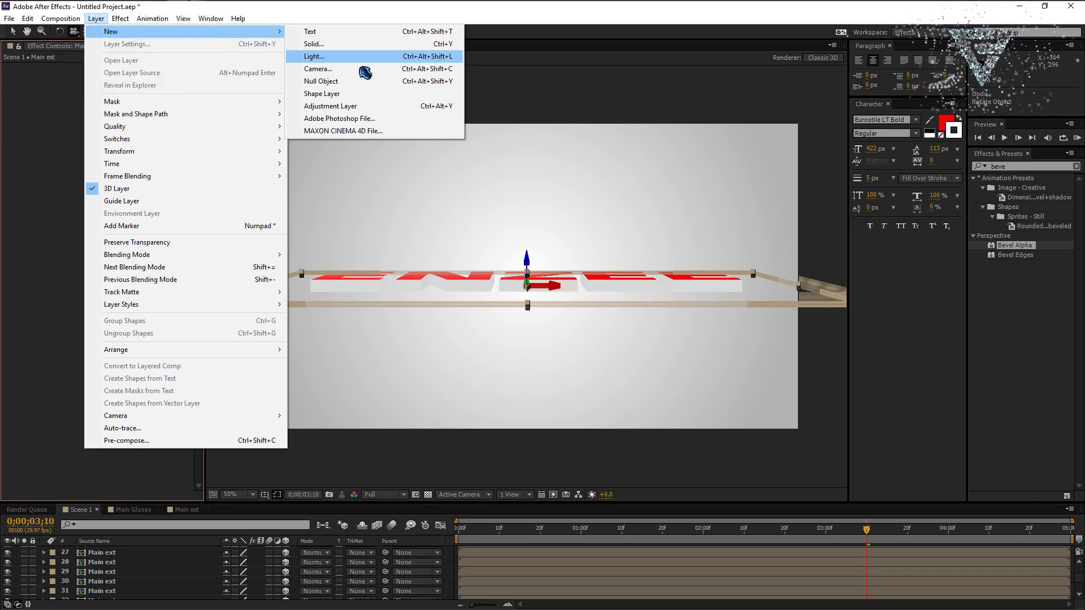
left_click(362, 69)
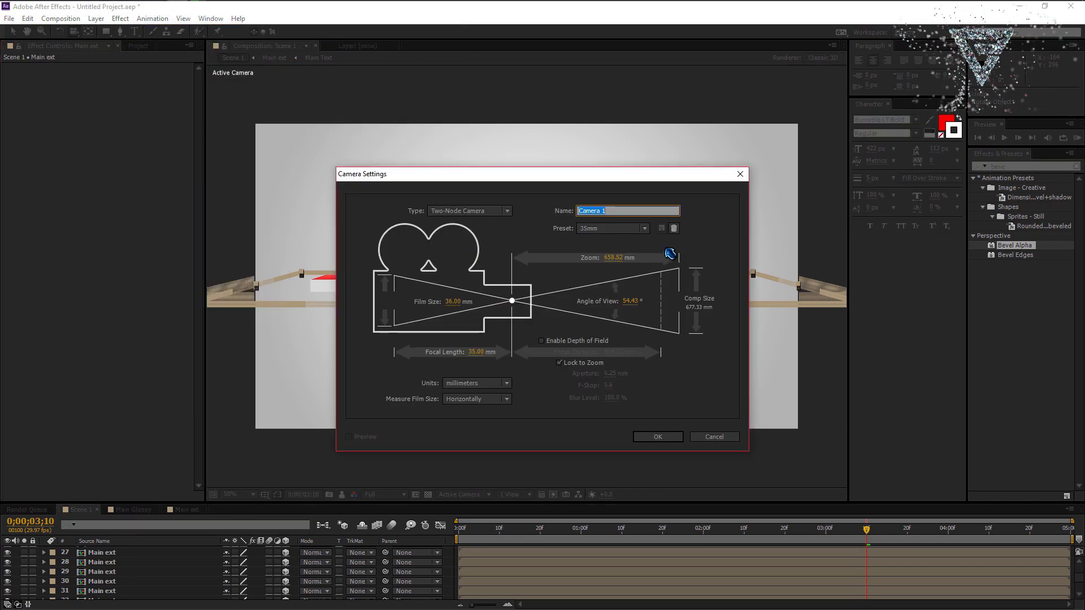
left_click(659, 438)
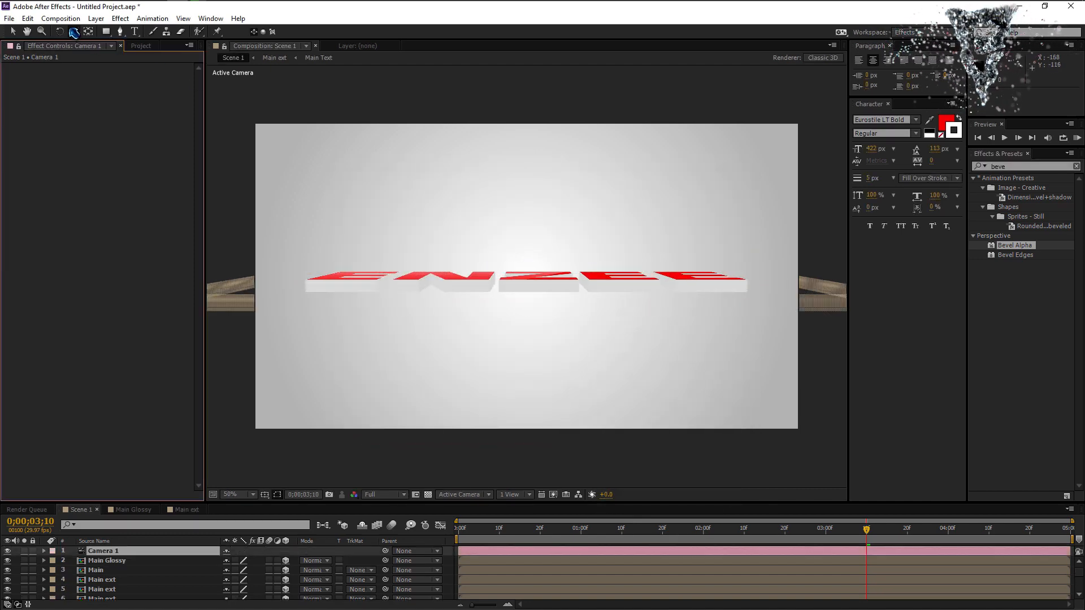
- Orbit Camera 1 with the Orbit Camera tool to view the ENZEE title from above at a slight diagonal tilt
left_click_drag(73, 32, 103, 68)
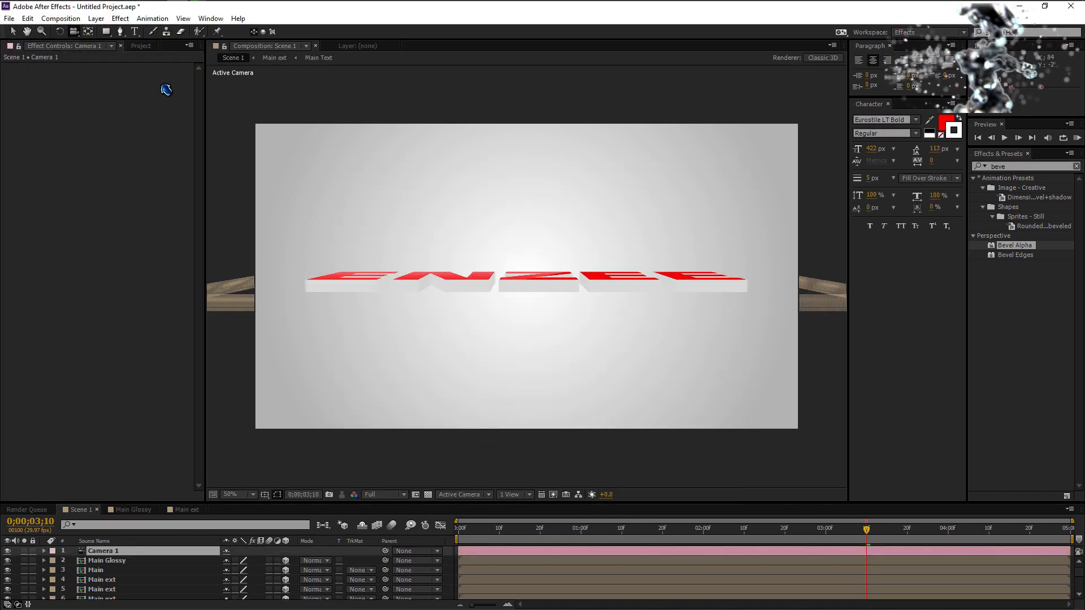
left_click_drag(72, 30, 135, 45)
left_click_drag(521, 261, 548, 336)
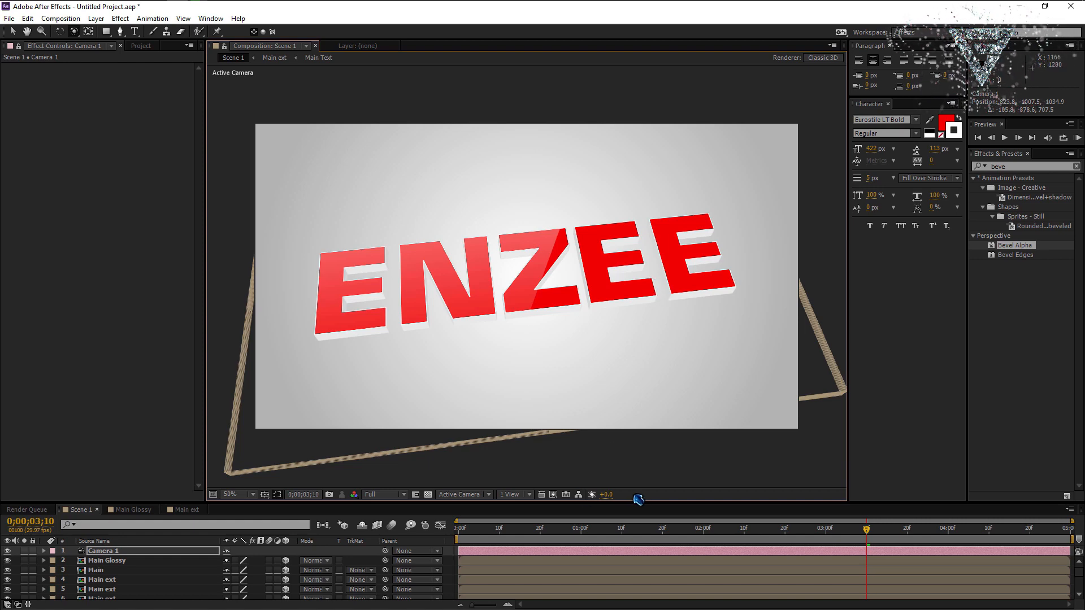
- Duplicate the lowest Main ext layer and move the copy directly above the bg layer
left_click_drag(647, 502, 636, 323)
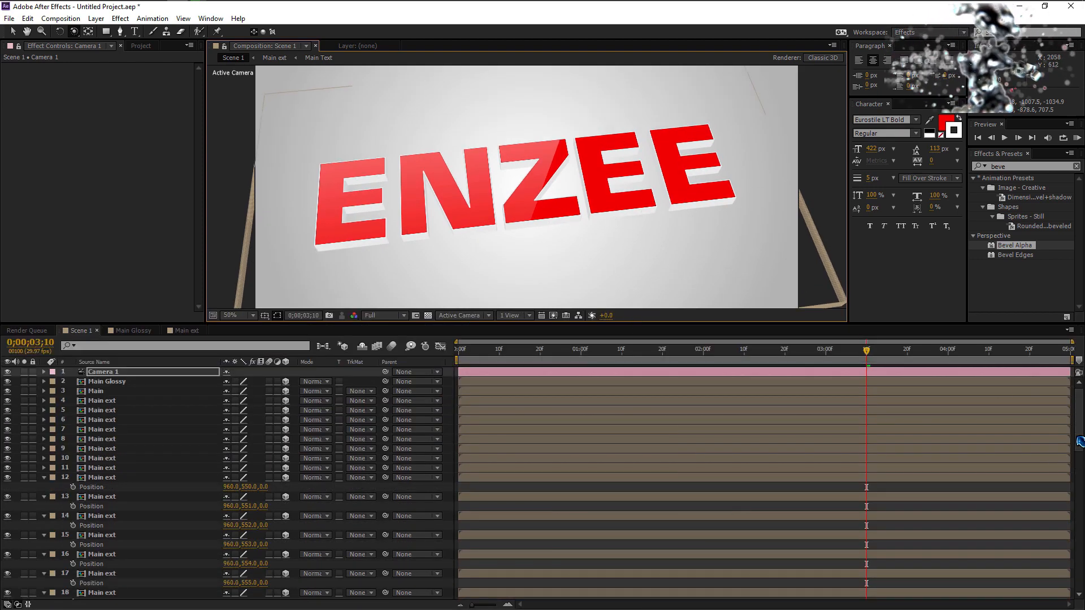
left_click_drag(1079, 441, 1079, 587)
left_click(125, 576)
key("ctrl+d")
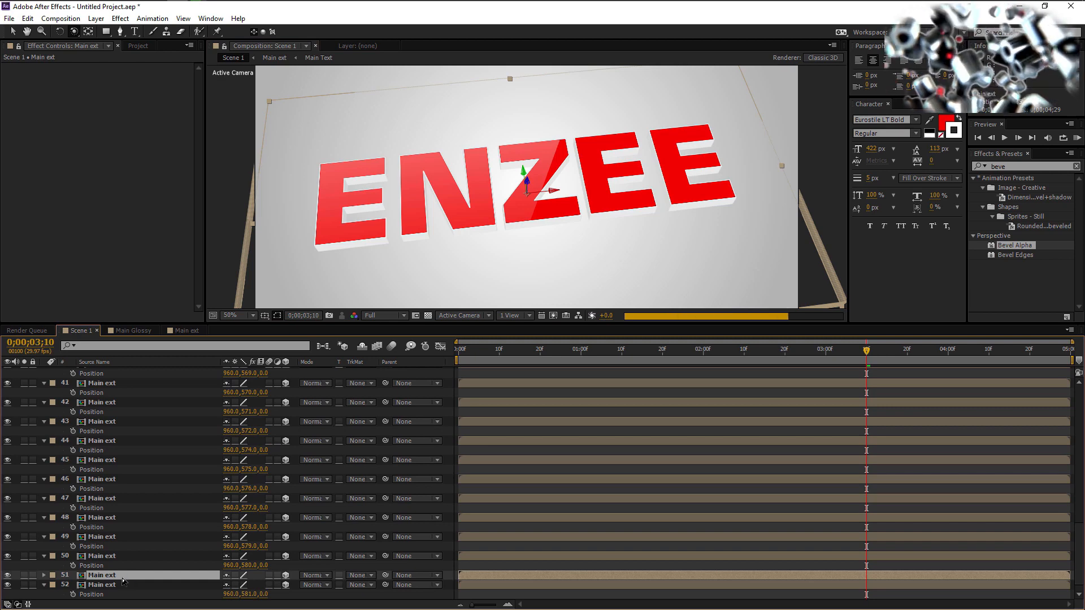
mouse_move(124, 577)
left_mouse_down()
mouse_move(129, 609)
mouse_move(125, 591)
left_mouse_up()
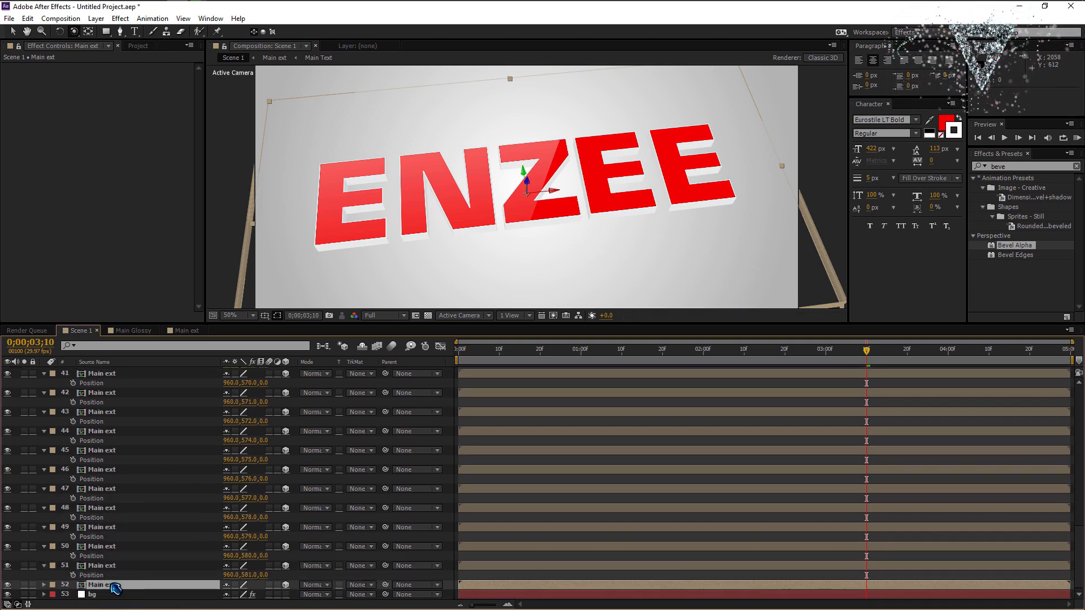
- Rename the new bottom Main ext copy to Main shadow
right_click(116, 588)
left_click(141, 575)
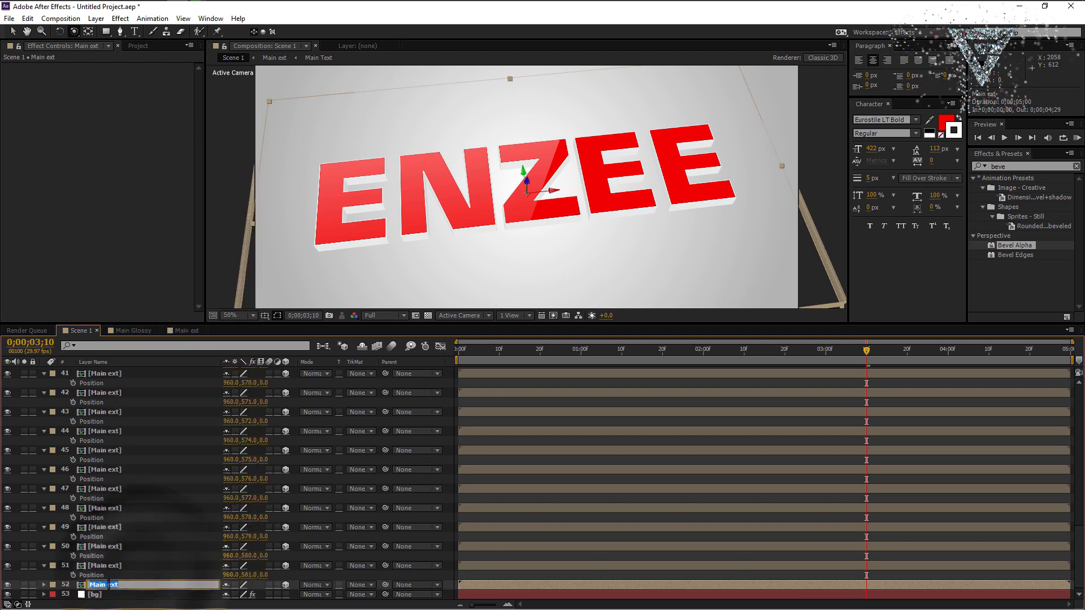
type("Main shad")
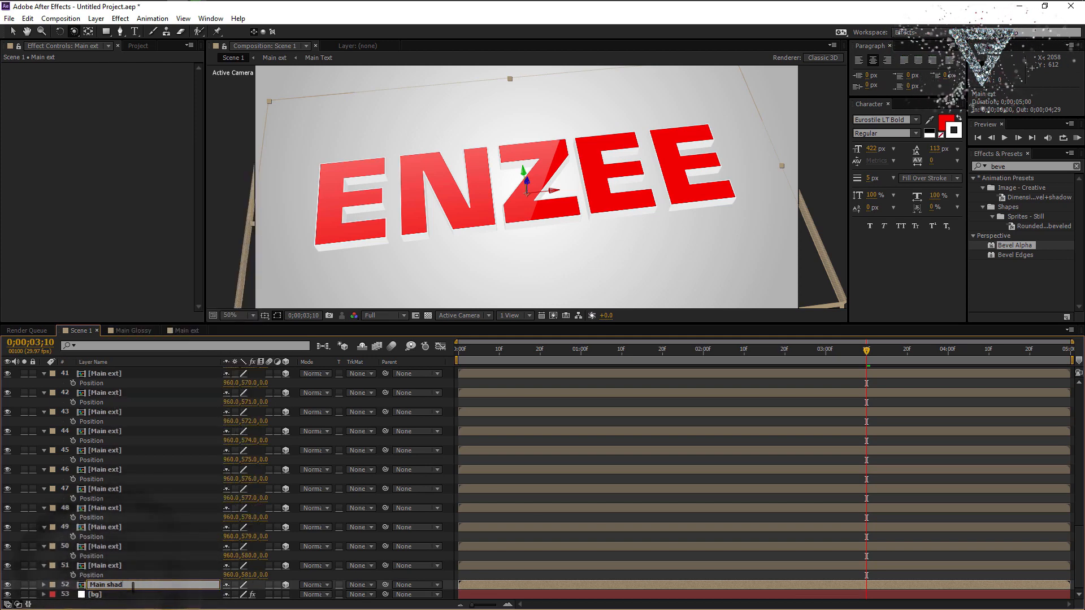
type("ow")
- Apply a Fill effect to the Main shadow layer and set its colour to black 000000
left_click(985, 165)
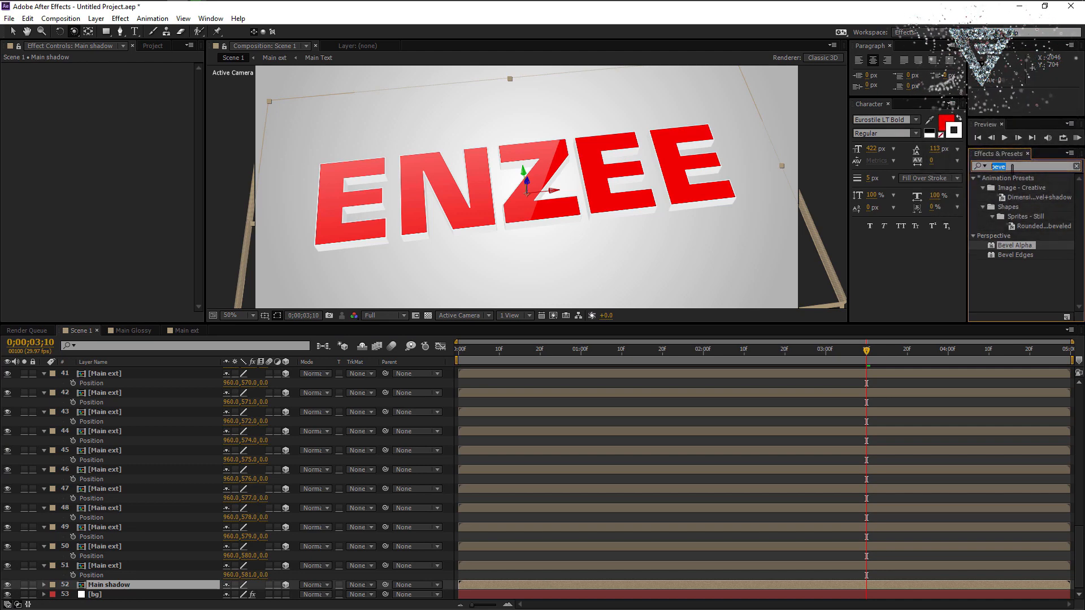
type("fill")
left_click_drag(1005, 238, 127, 585)
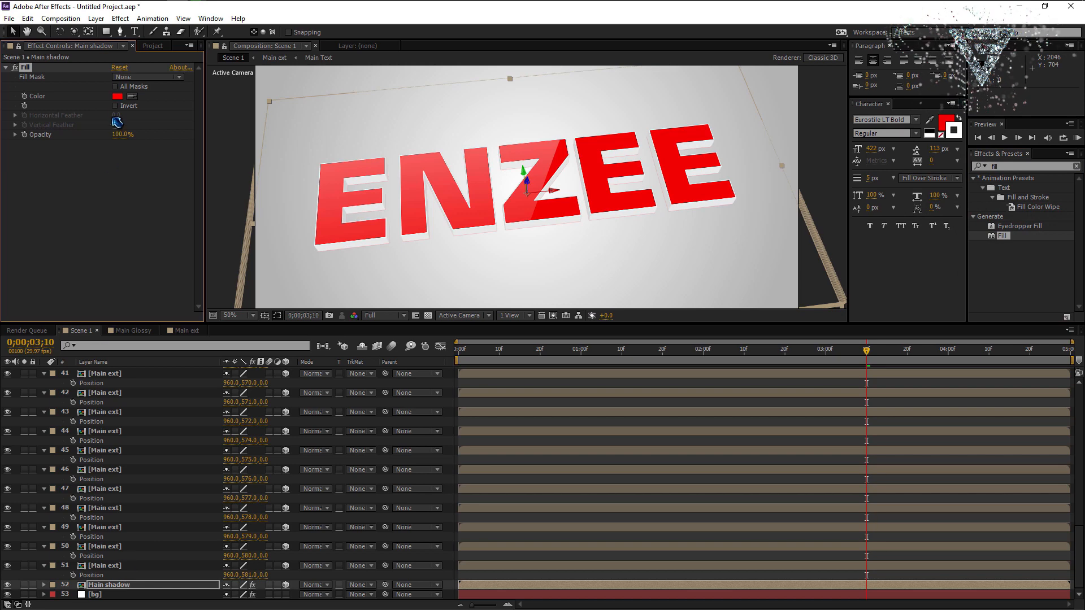
left_click(117, 96)
left_click_drag(588, 442, 550, 502)
left_click(792, 348)
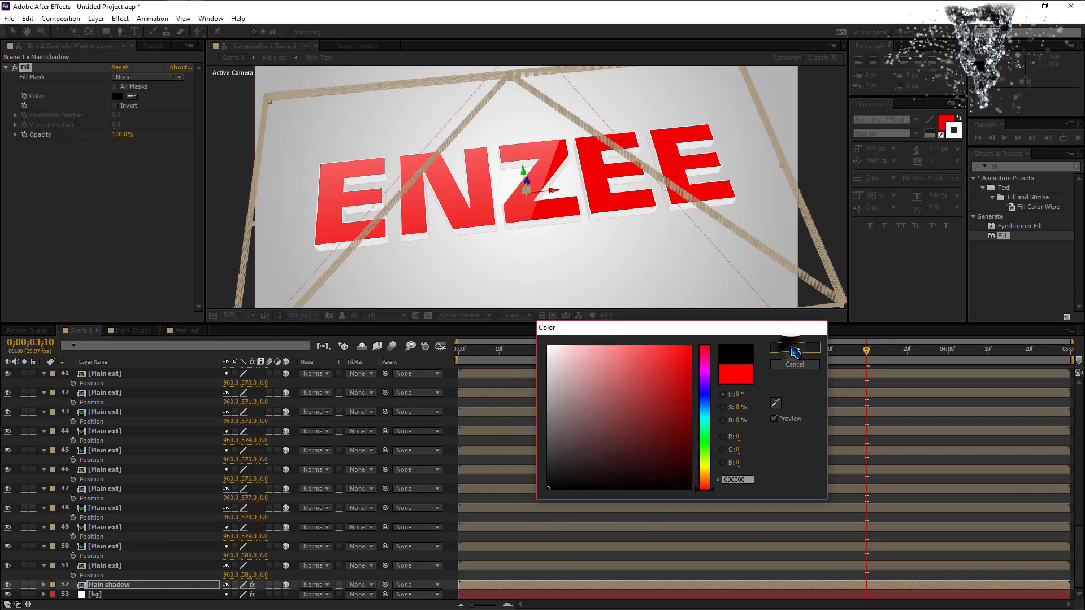
- Apply a Fast Blur effect to the Main shadow layer and set its blurriness to 20
left_click(1010, 167)
type("fast")
left_click_drag(1011, 234, 94, 584)
left_click_drag(1004, 237, 108, 588)
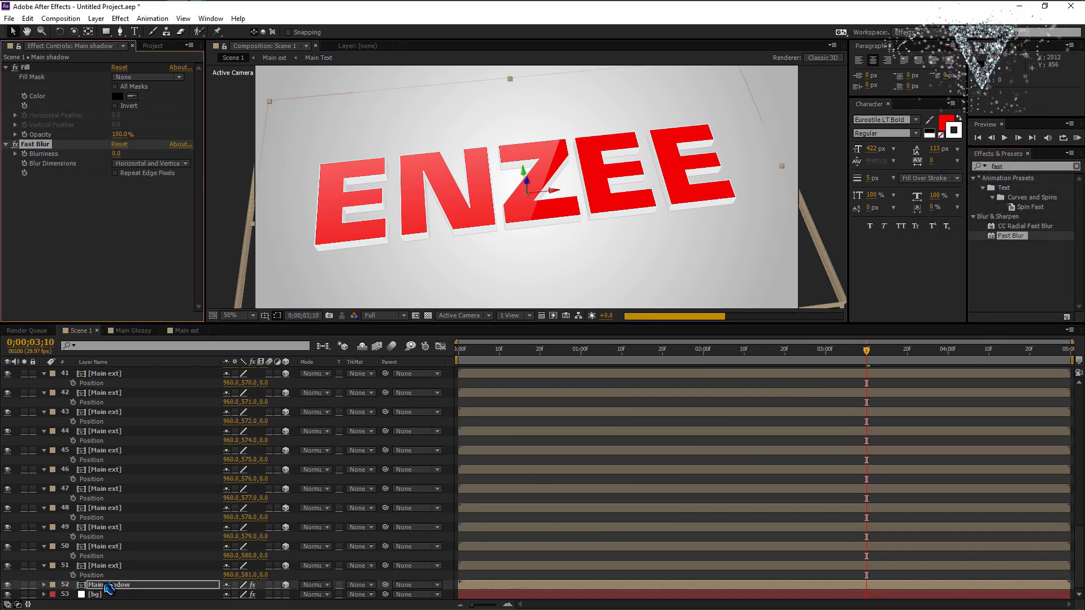
left_click(116, 154)
type("20")
key("Return")
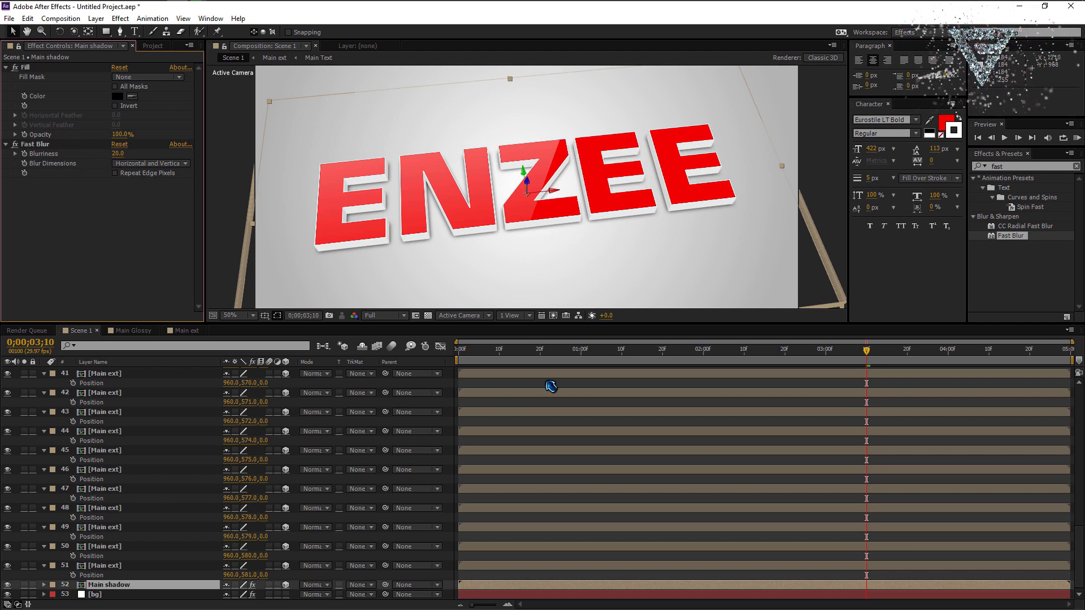
- Set the Y position of the Main shadow layer to 582
key("p")
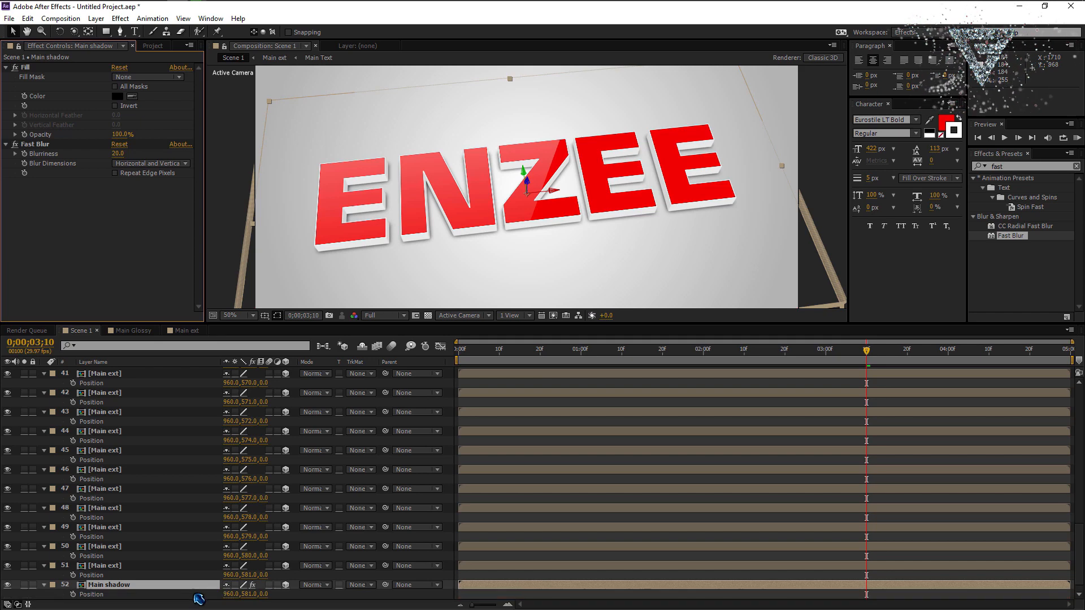
left_click(252, 594)
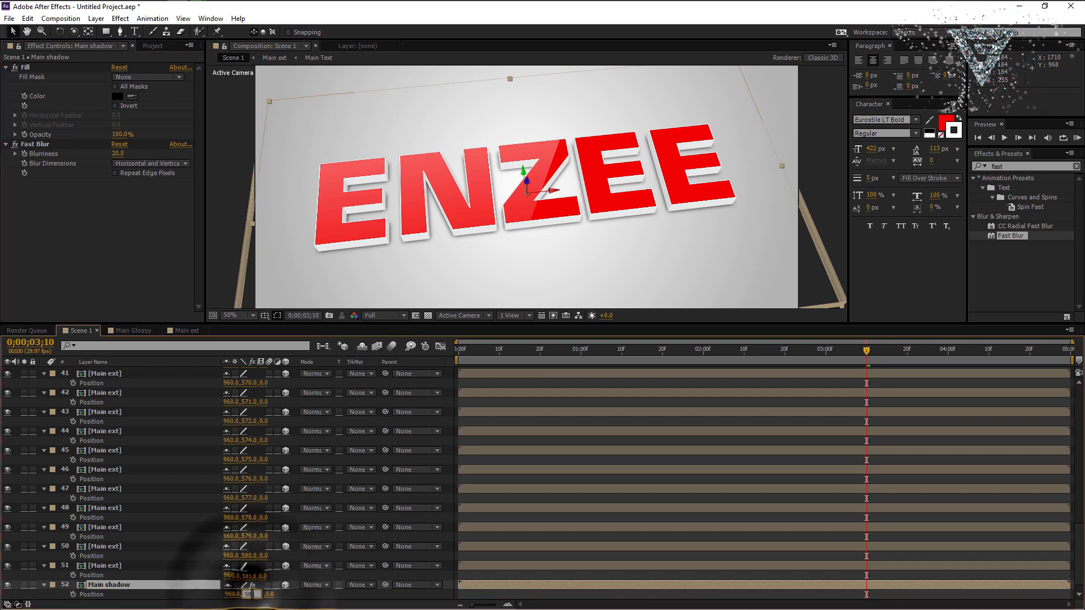
type("5")
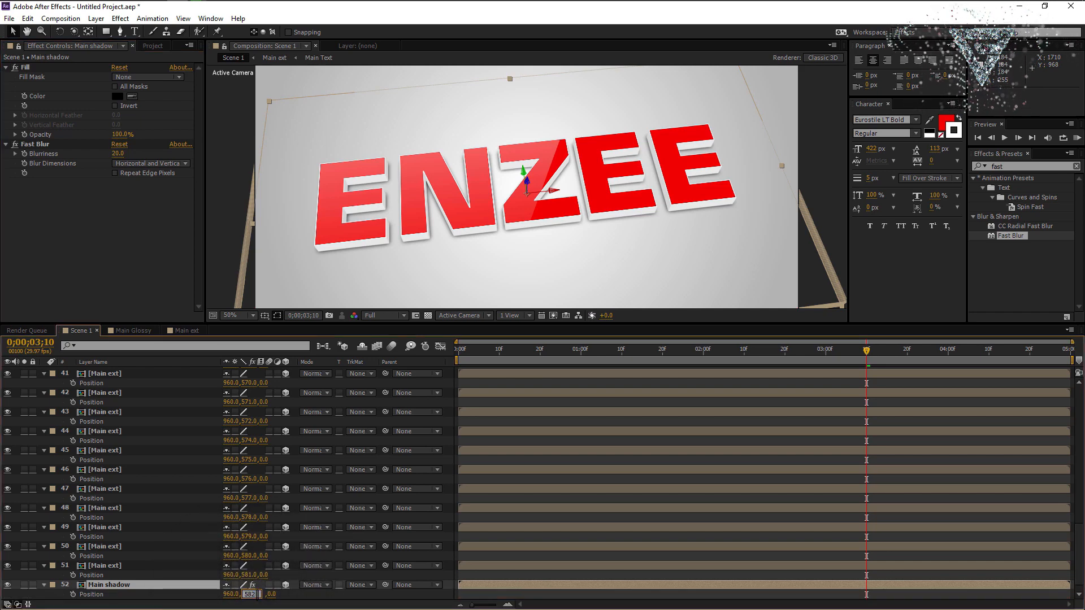
type("82")
key("Return")
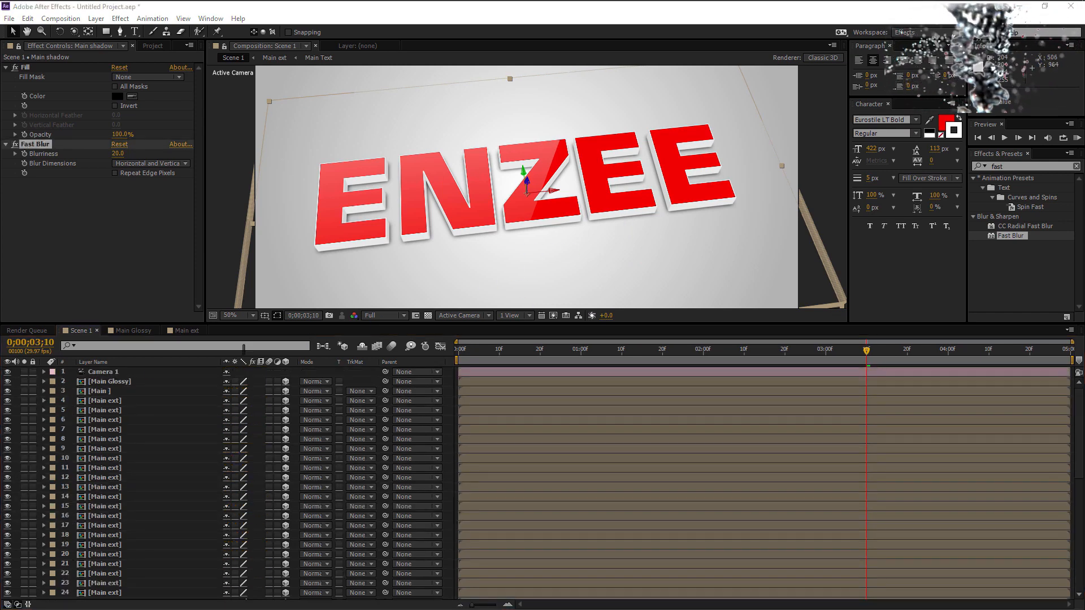
- Set Camera 1's point of interest to about 362, 540, -39 and the preview resolution to Quarter
left_click(44, 372)
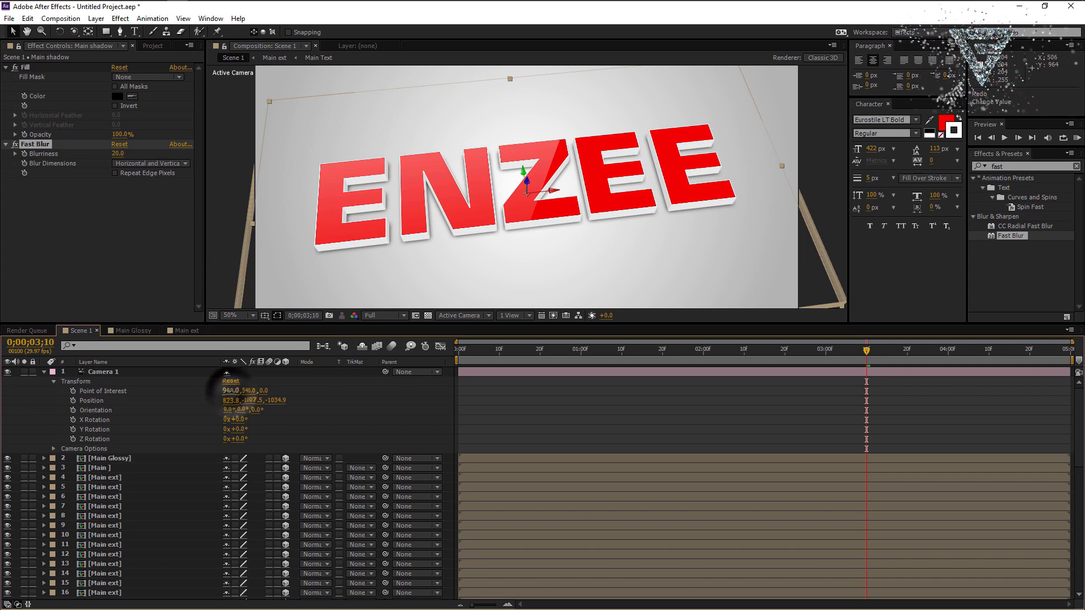
left_click_drag(232, 397, 171, 400)
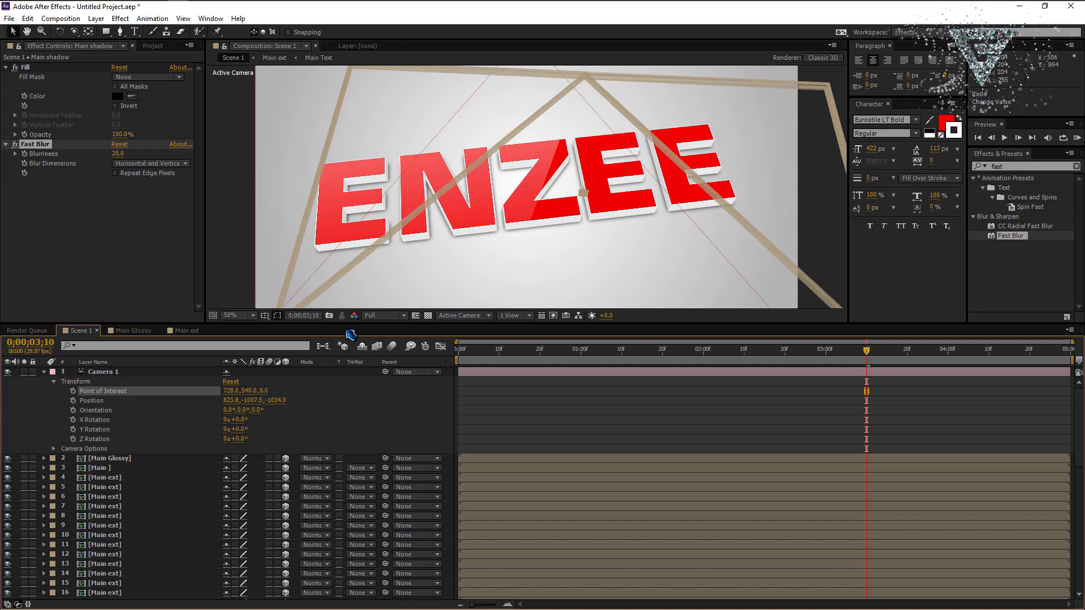
left_click(404, 315)
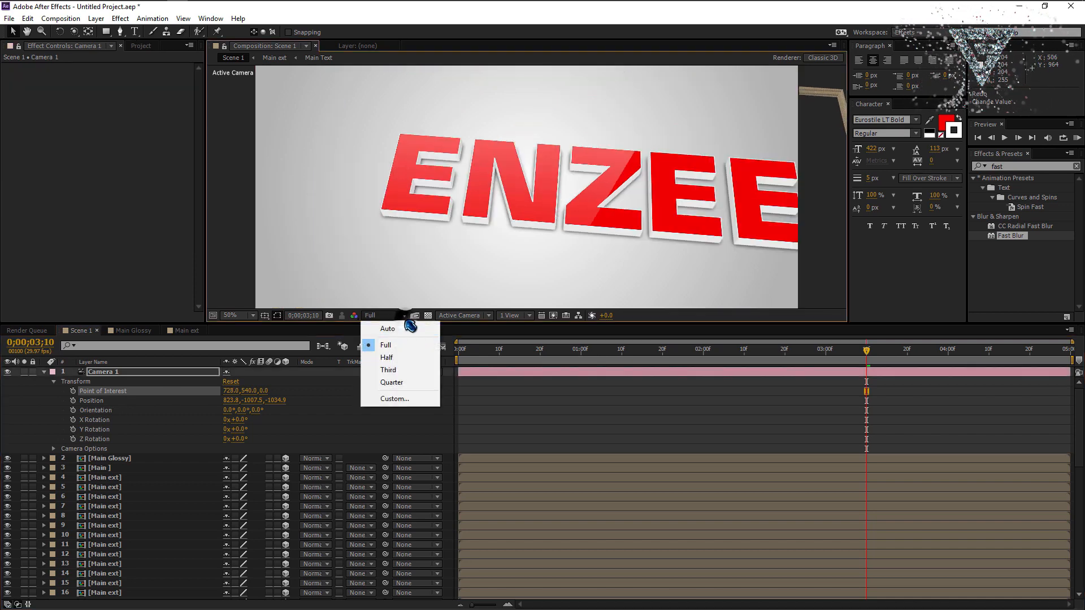
left_click(392, 380)
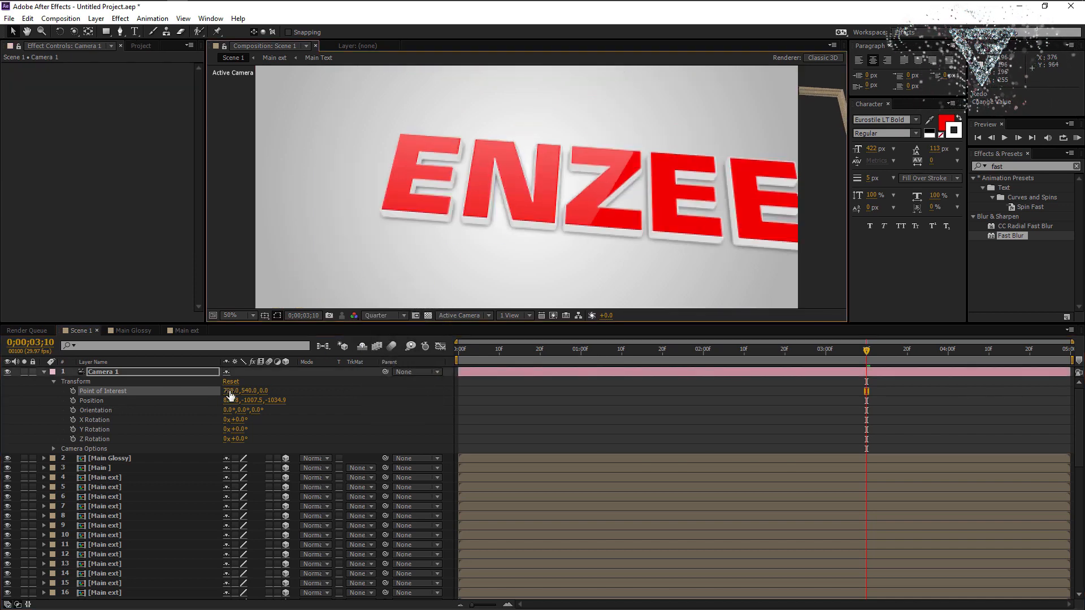
left_click_drag(230, 396, 50, 422)
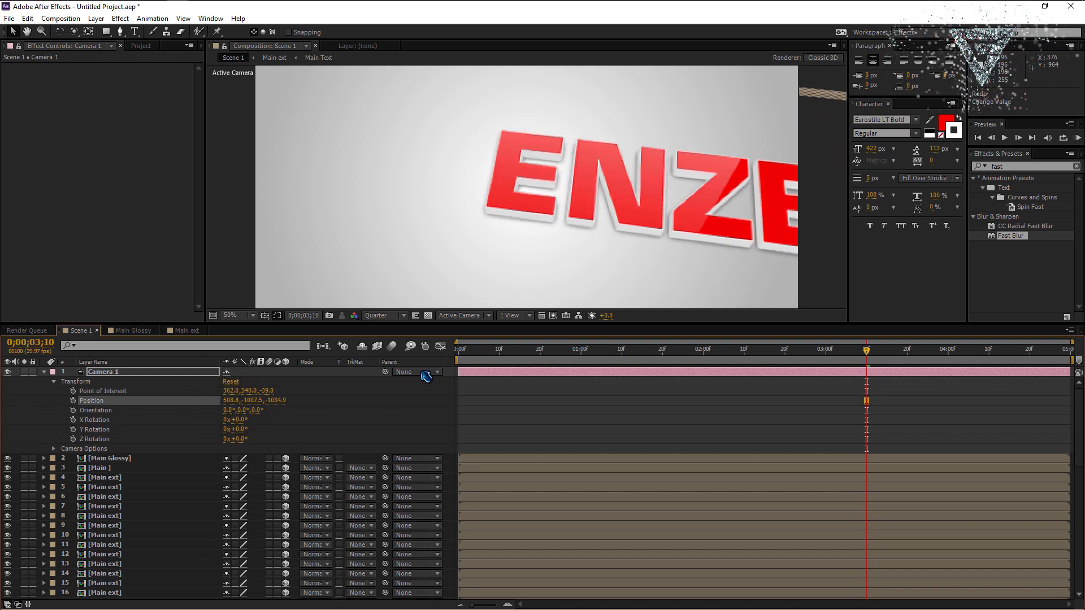
- Move Camera 1 to position 508.8, 400, about -476 for a low close-up of the first letter E
left_click_drag(257, 403, 275, 416)
left_click(252, 402)
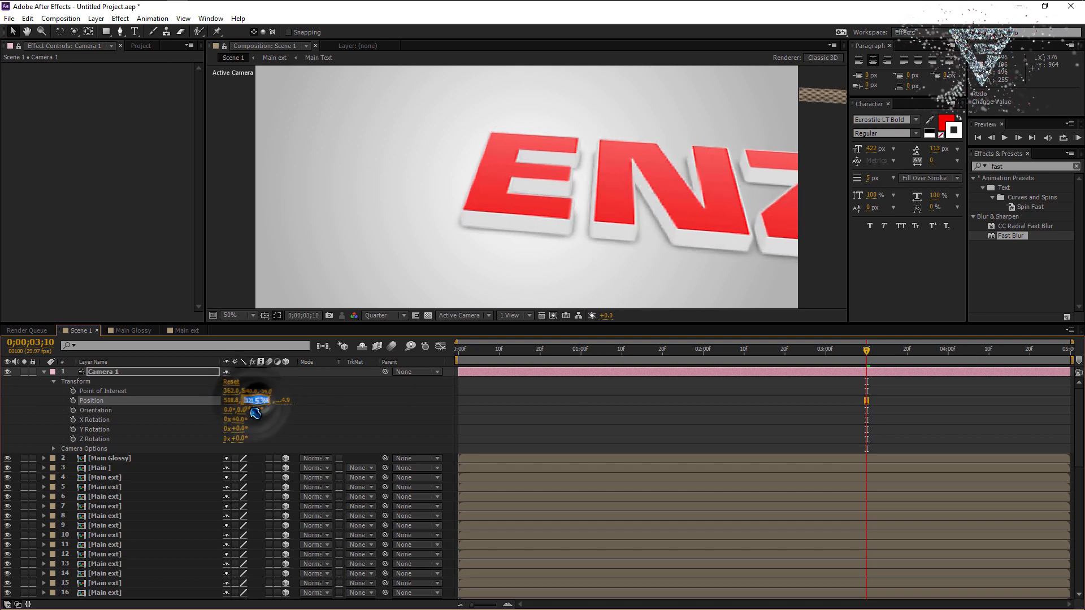
type("400")
key("Return")
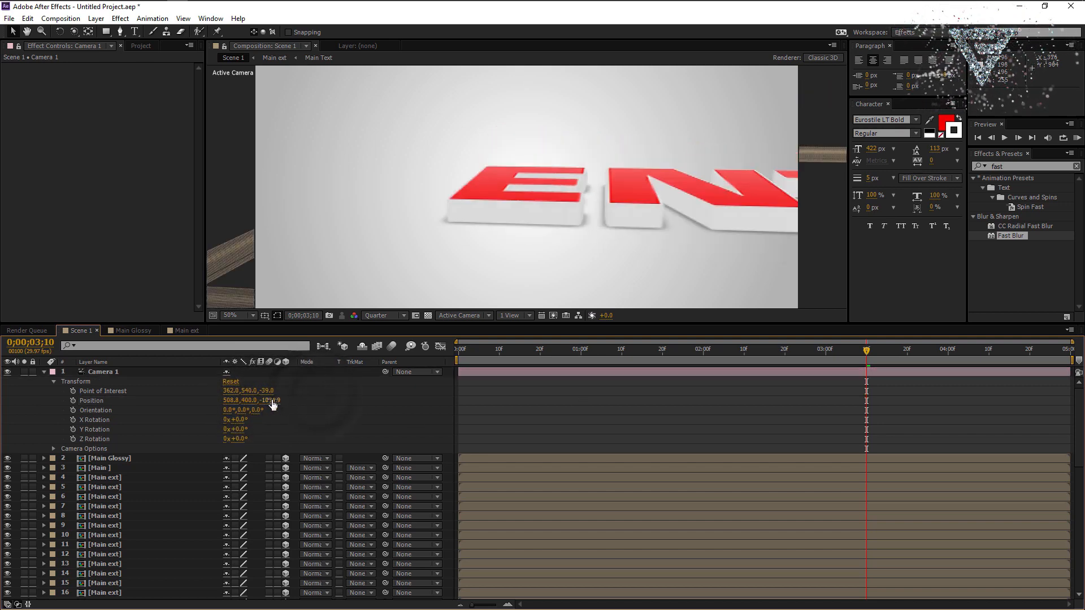
left_click_drag(273, 403, 577, 388)
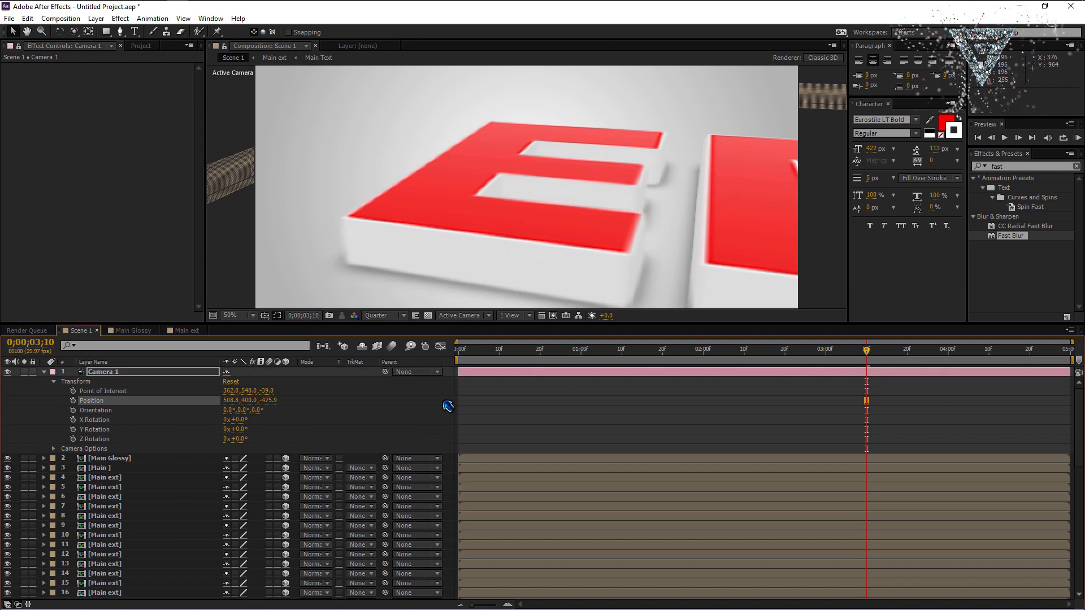
- Start keyframing Camera 1's Position and Point of Interest at 0;00;00;00
left_click_drag(478, 360, 448, 364)
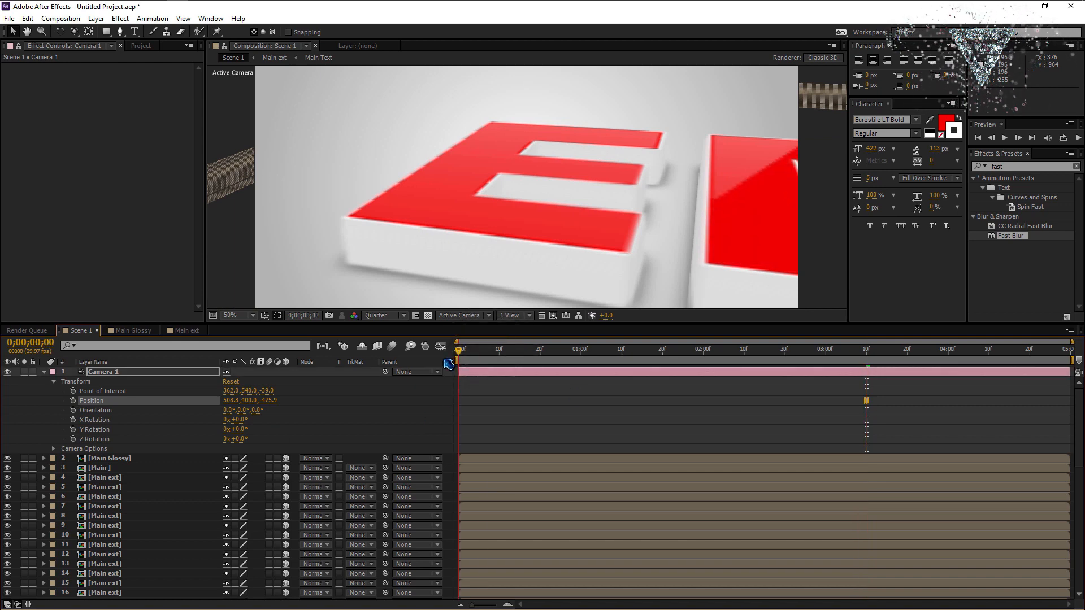
left_click(73, 400)
left_click(72, 390)
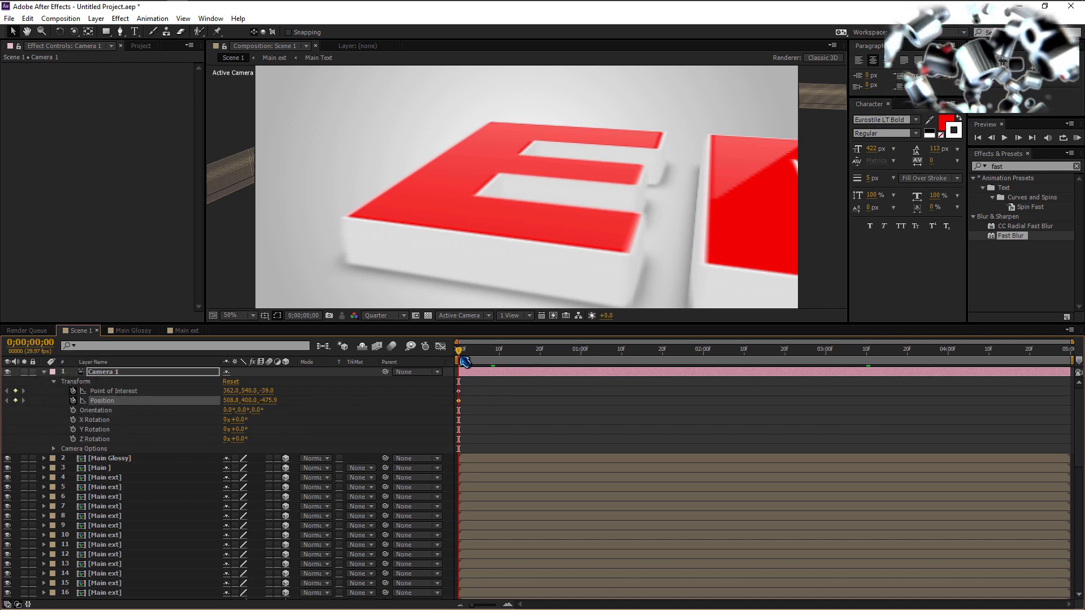
- At 0;00;04;29, keyframe Camera 1's point of interest and position so the camera travels along the title to the Z and E
left_click_drag(463, 357, 678, 357)
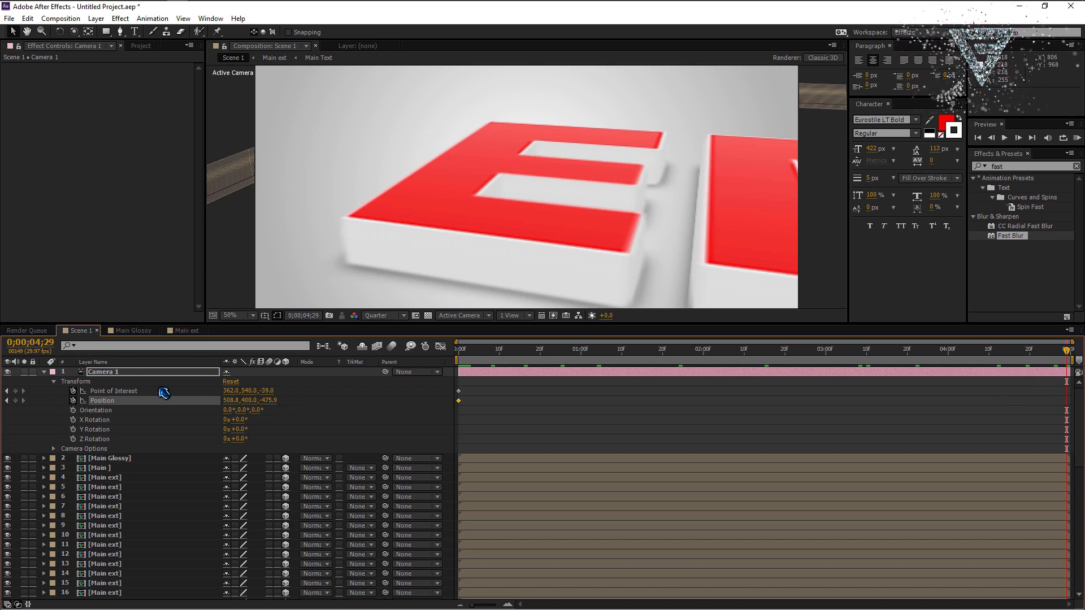
left_click_drag(230, 394, 430, 395)
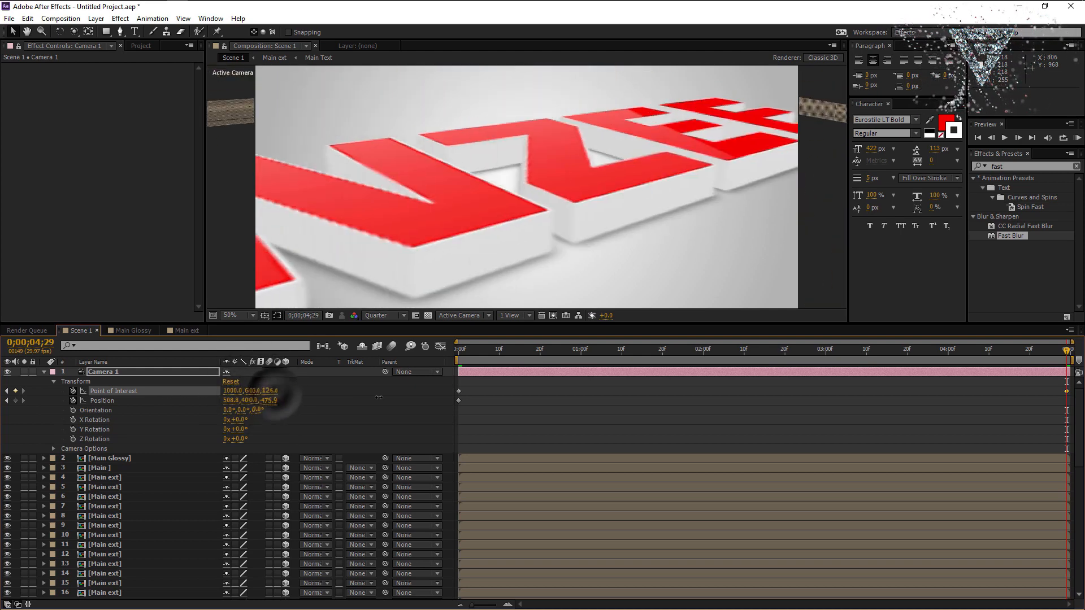
left_click_drag(230, 400, 848, 387)
left_click_drag(277, 406, 255, 406)
left_click_drag(549, 360, 1067, 368)
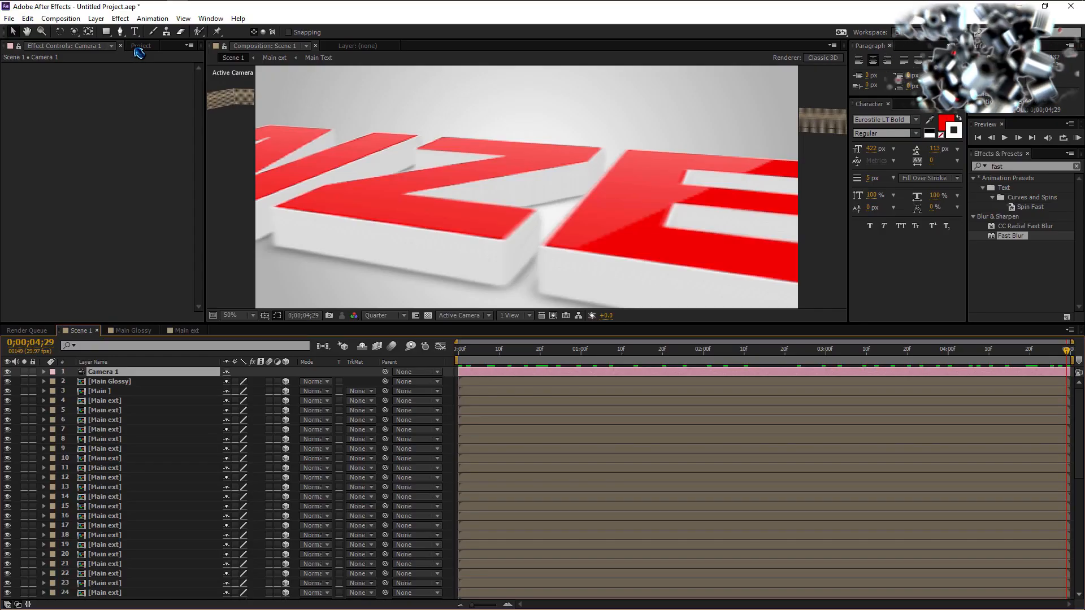
- Create a new 1920 x 1080 composition named dof at 29.97 fps with a 5-second duration
left_click(141, 46)
right_click(105, 232)
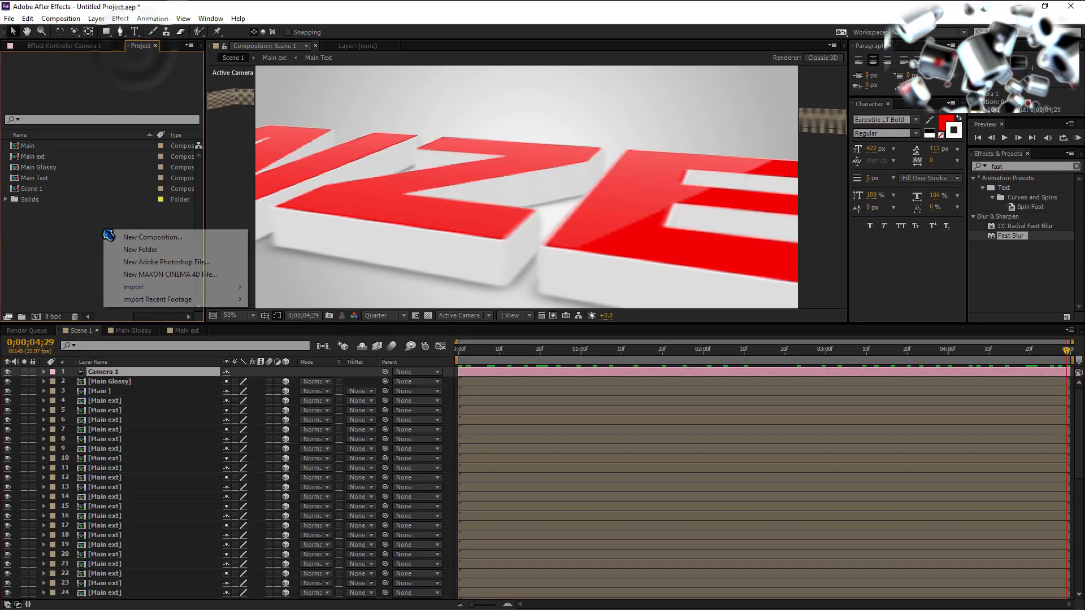
left_click(127, 239)
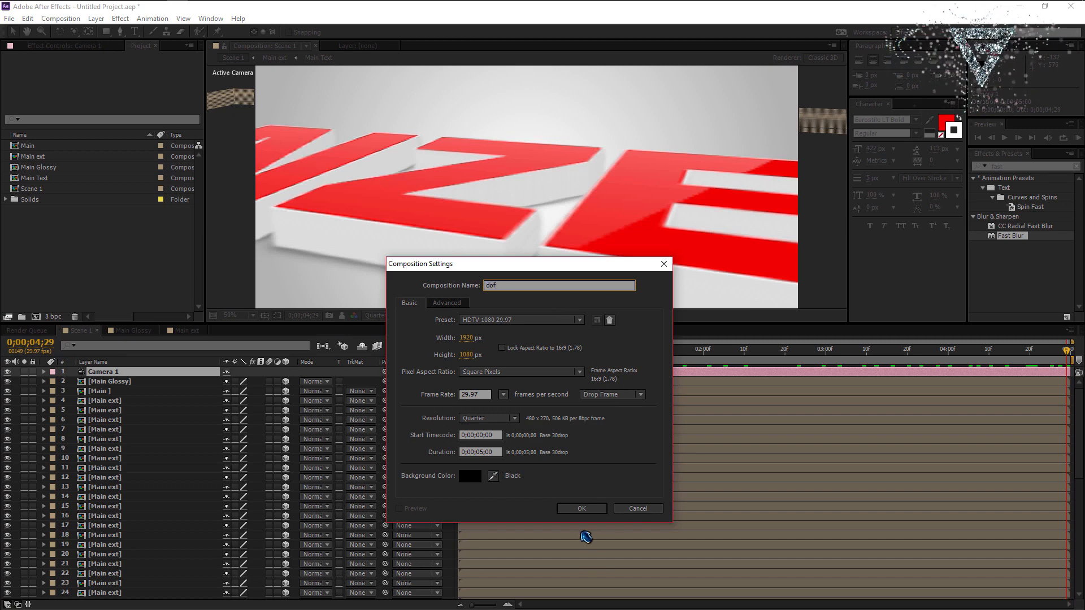
left_click(582, 509)
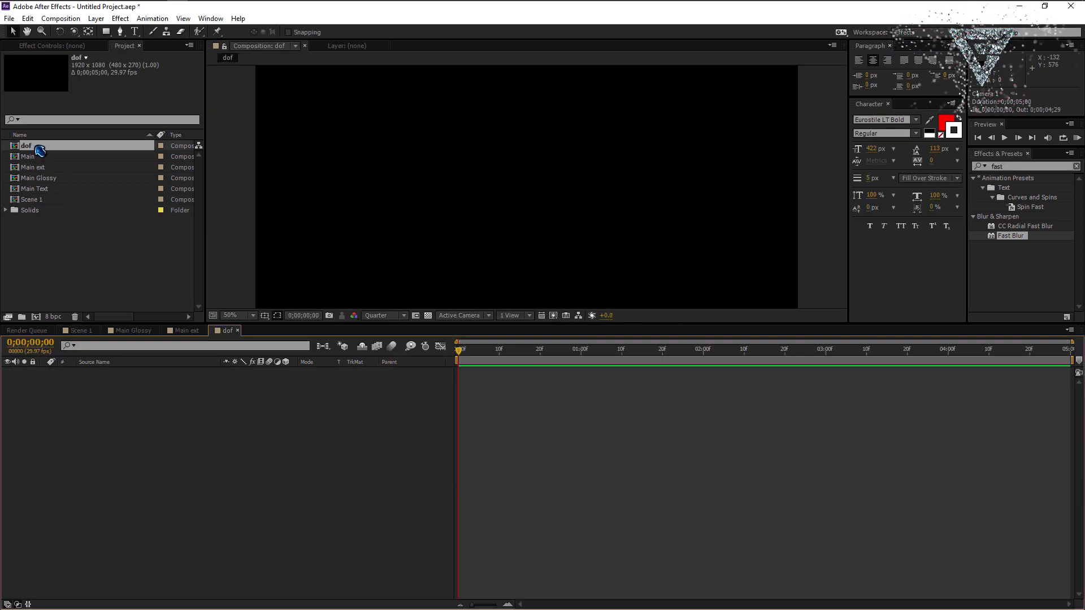
left_click_drag(37, 145, 66, 229)
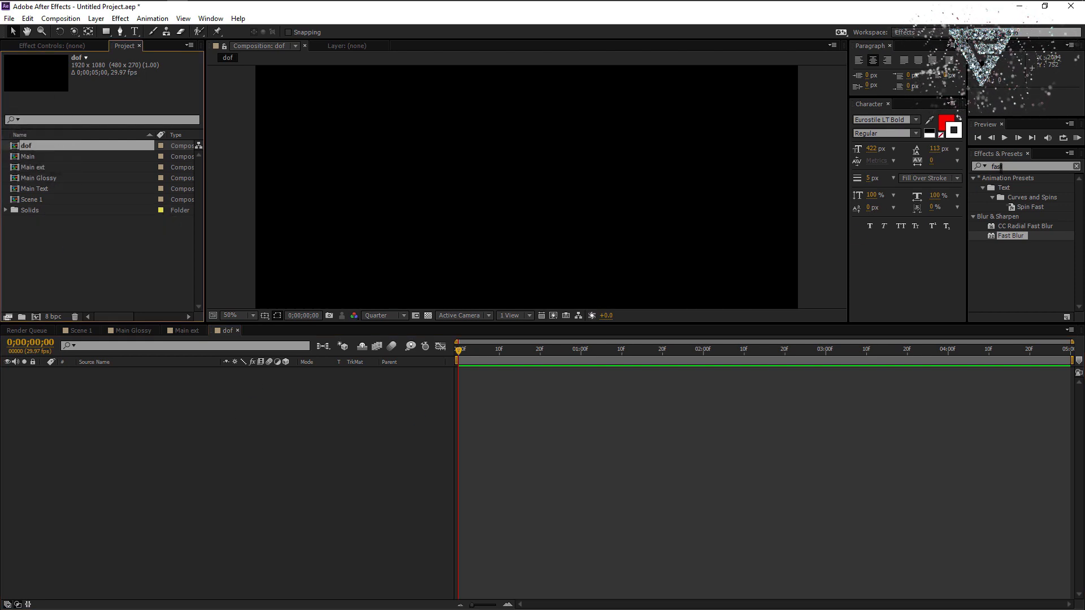
- Add a white 1920 x 1080 solid named White Solid 1 to the dof composition
right_click(203, 448)
mouse_move(264, 452)
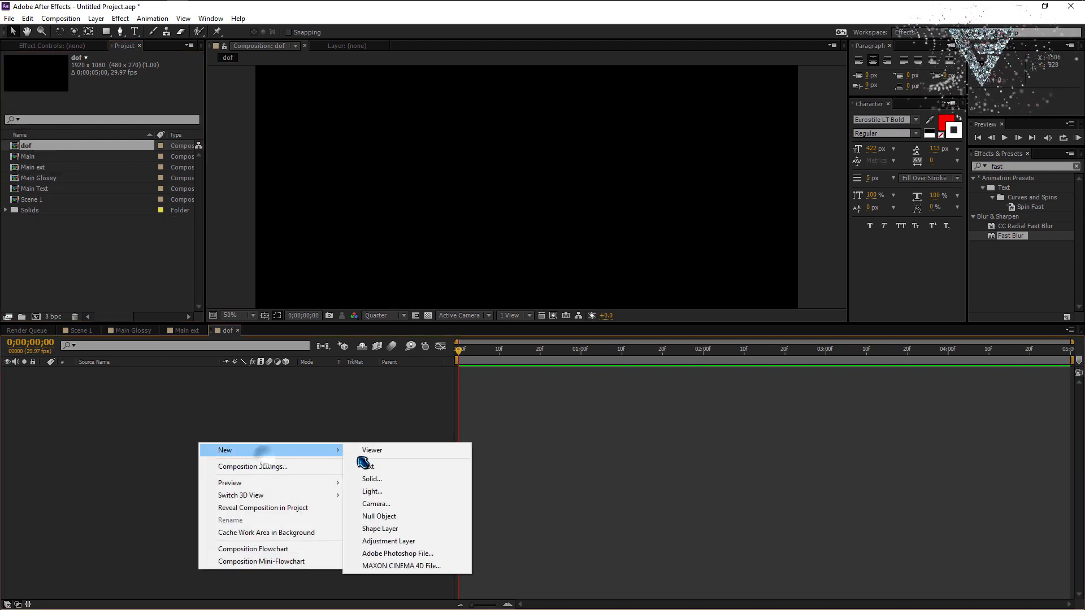
left_click(401, 483)
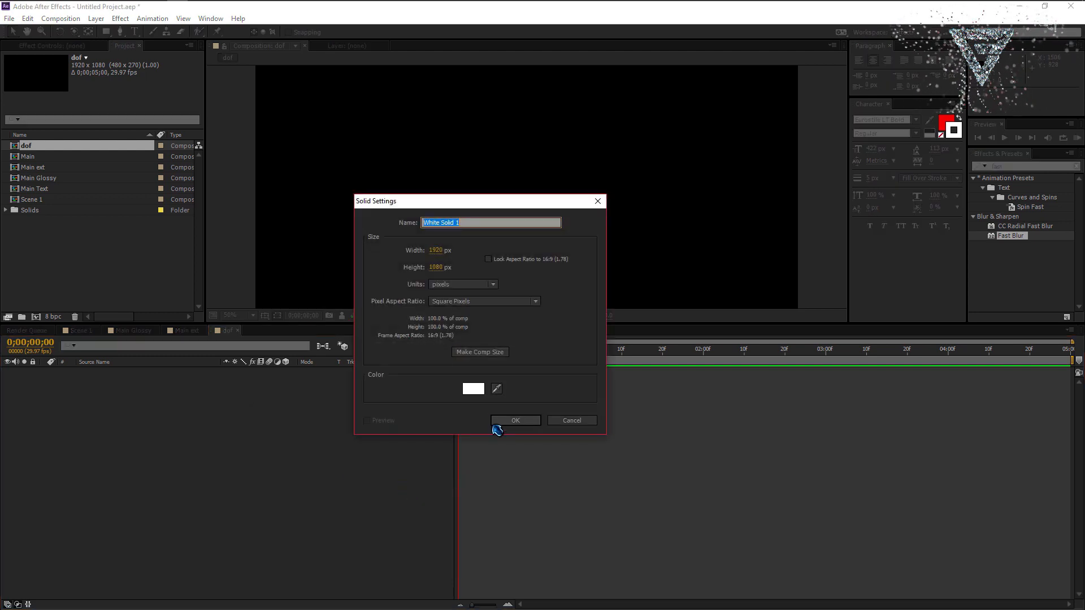
left_click(500, 425)
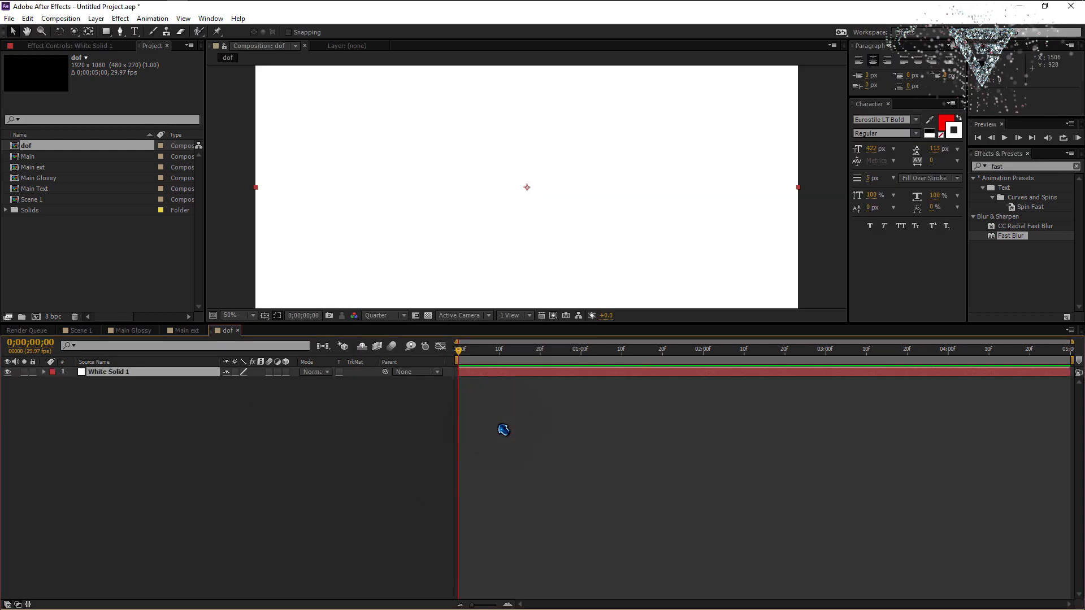
- Apply Fast Blur to White Solid 1 and set its blurriness to about 527
left_click(1015, 167)
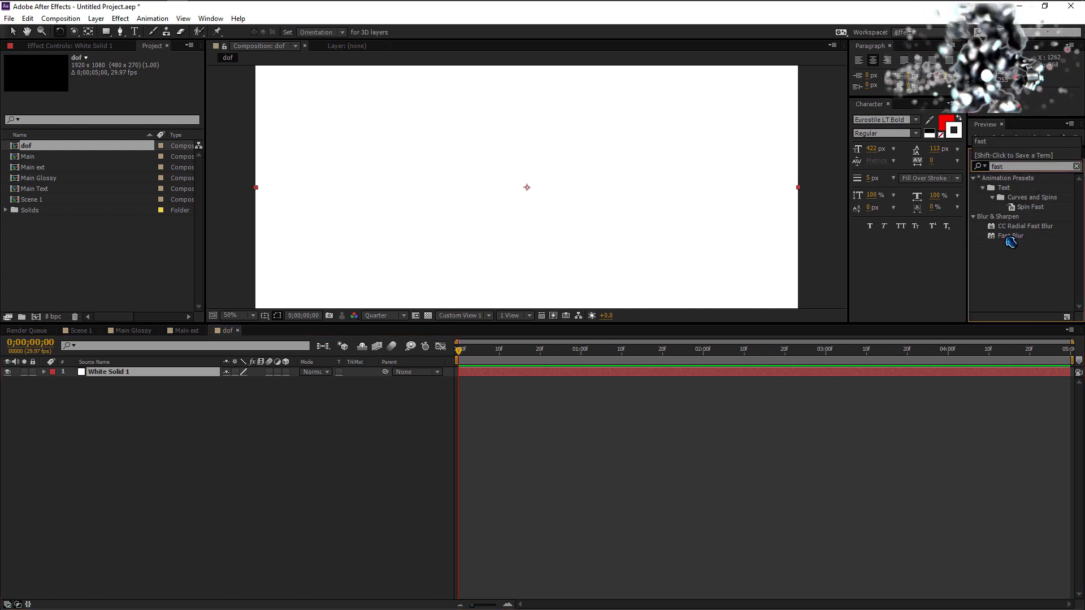
left_click_drag(1010, 241, 117, 376)
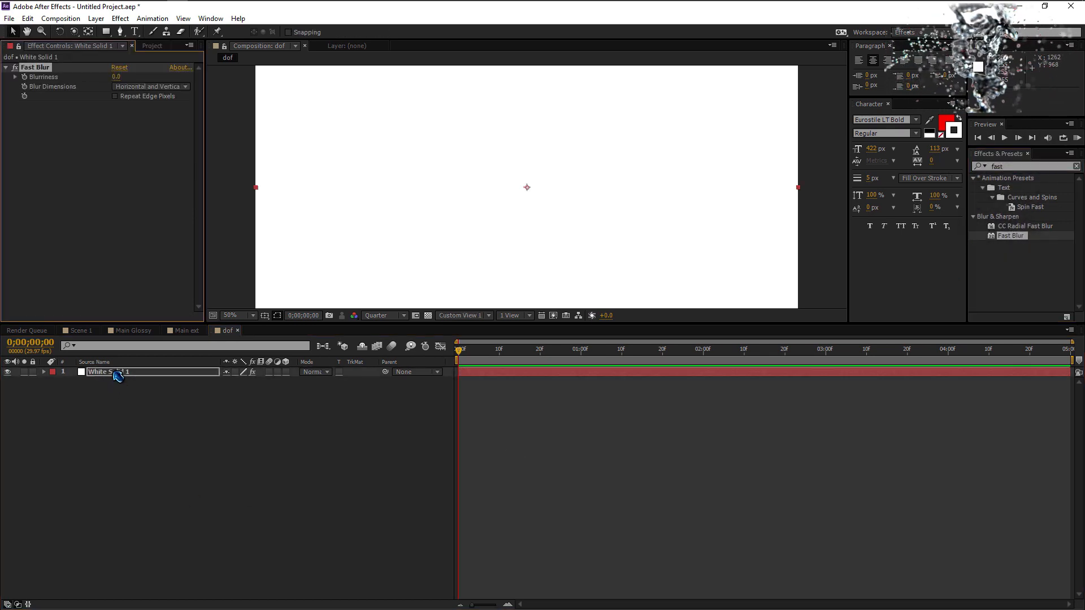
left_click_drag(116, 79, 461, 108)
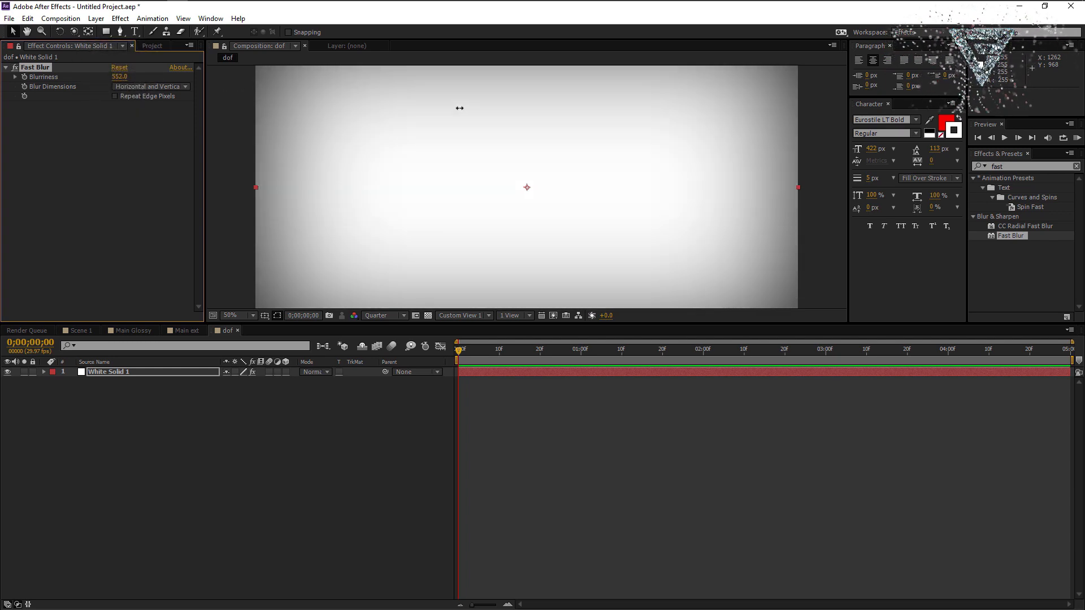
left_click_drag(452, 108, 446, 108)
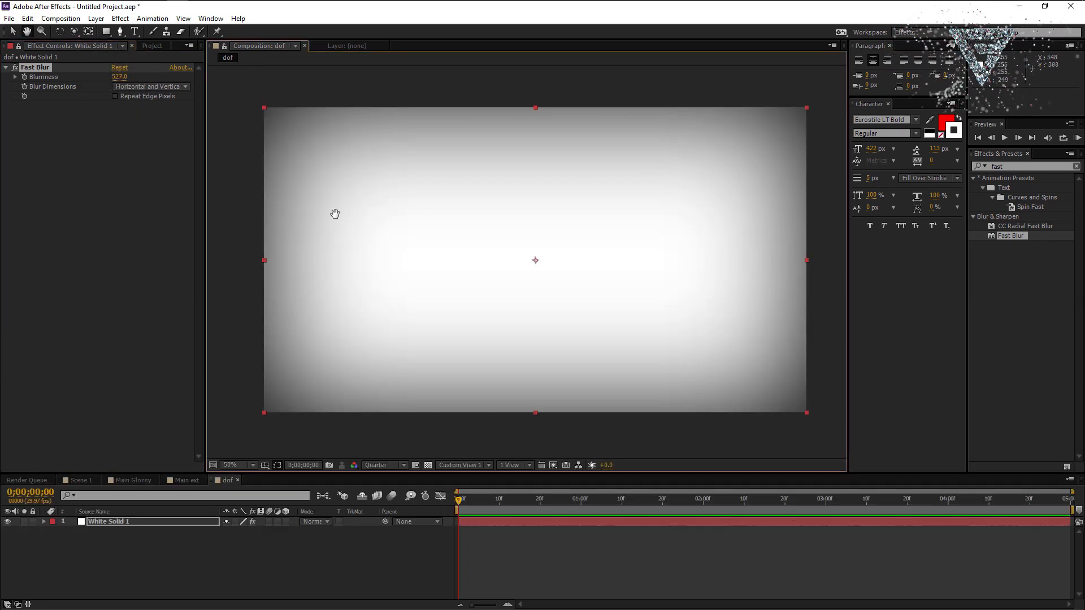
- Rotate White Solid 1 by about -62.5° and move it to about -294, 20 beyond the upper-left of the composition
left_click(60, 31)
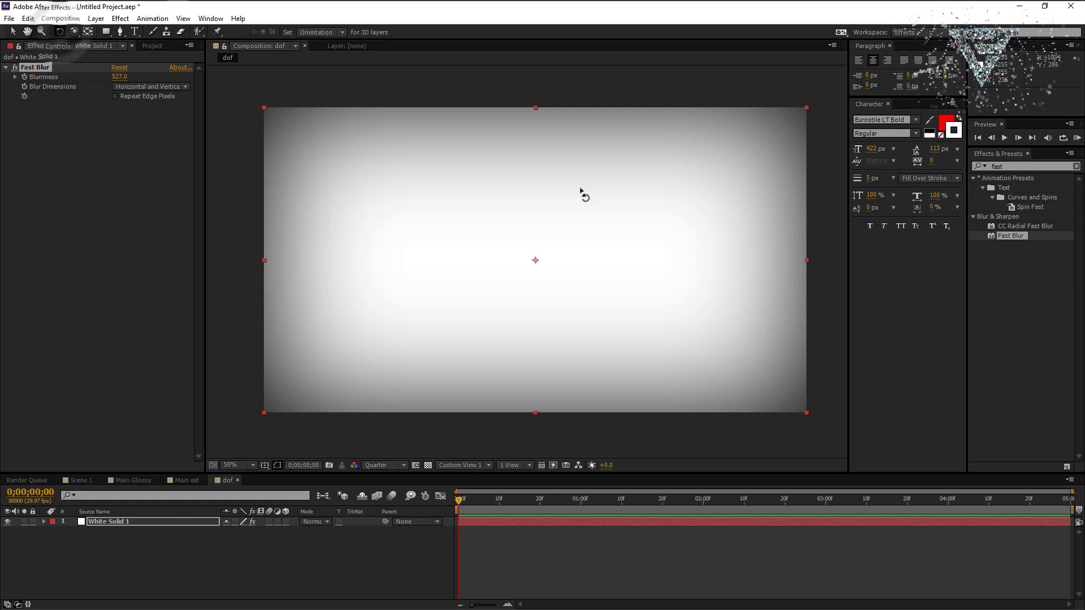
left_click_drag(624, 176, 491, 77)
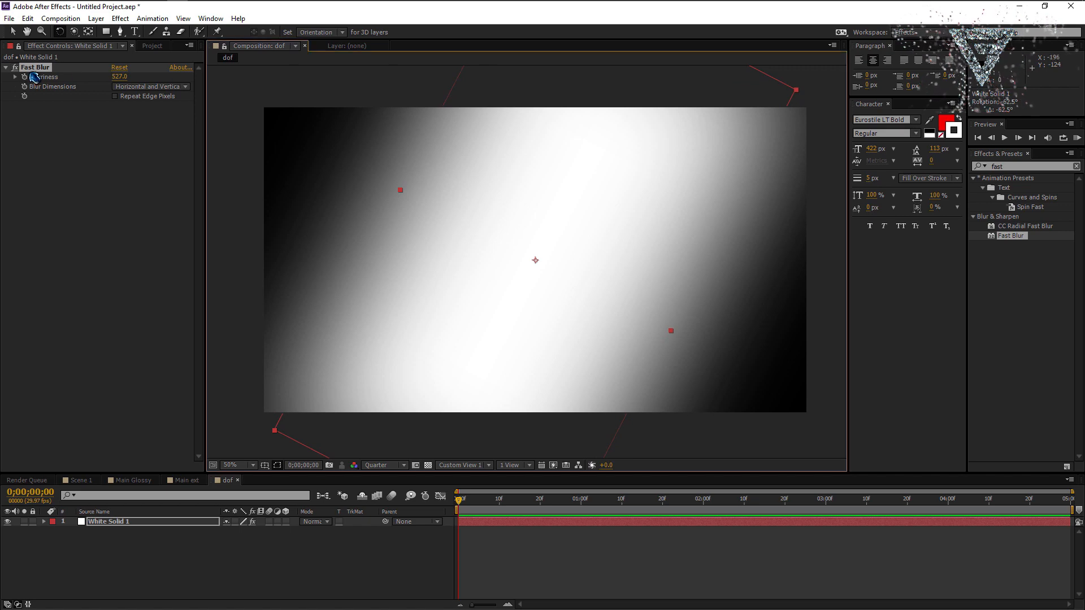
left_click(12, 31)
left_click_drag(554, 170, 205, 18)
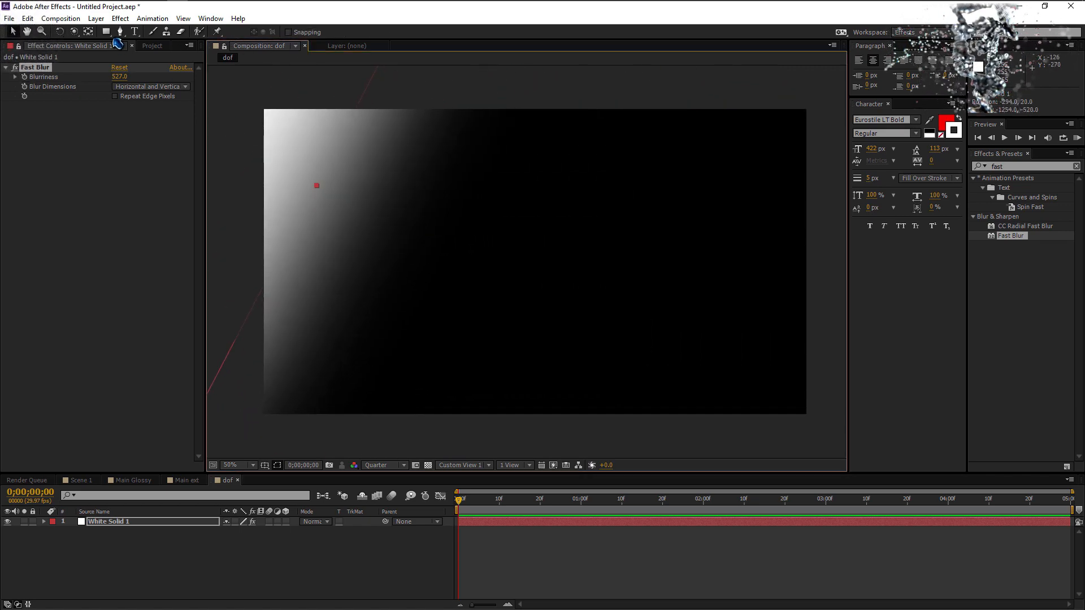
- Rotate White Solid 1 further clockwise so its blurred edge fades diagonally across the composition's upper-left corner
left_click(73, 31)
left_click_drag(320, 79, 420, 150)
left_click_drag(330, 62, 403, 75)
- Duplicate White Solid 1 and move the copy to the composition's lower-right corner, at about 1688, 1160
left_click(119, 522)
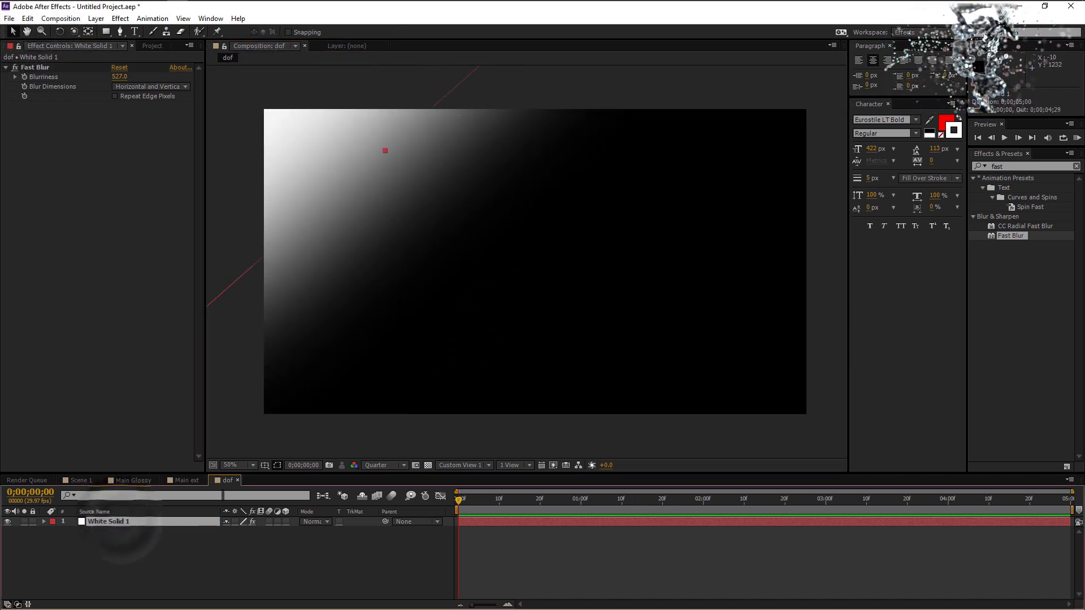
key("ctrl+d")
left_click_drag(263, 94, 769, 311)
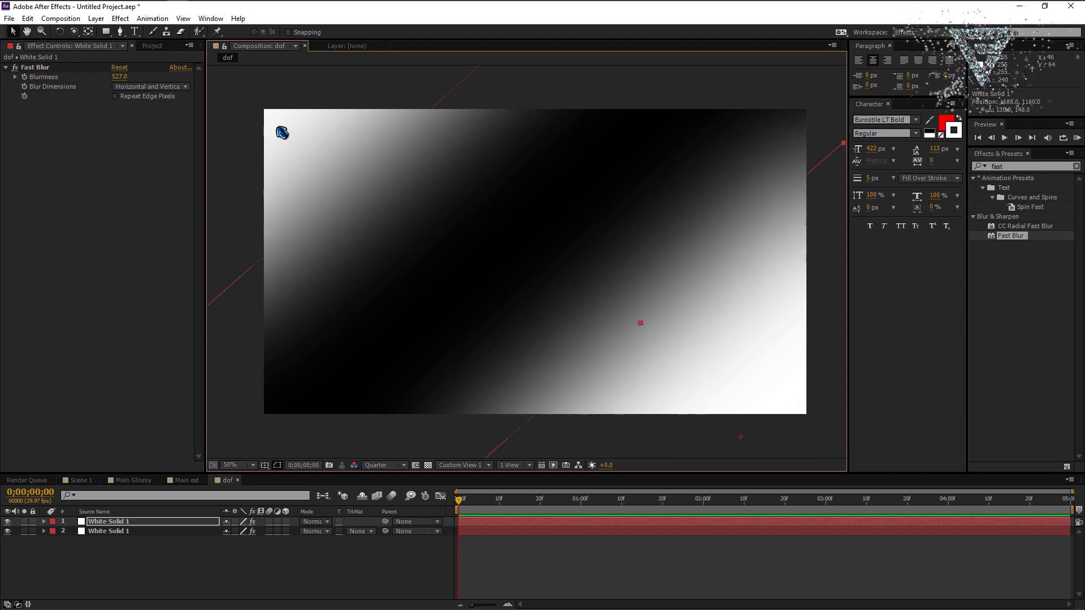
- Move the duplicated White Solid 1 slightly further outward past the lower-right corner, to about 1724, 1194
left_click_drag(279, 131, 289, 112)
left_click_drag(732, 306, 741, 316)
left_click(740, 315)
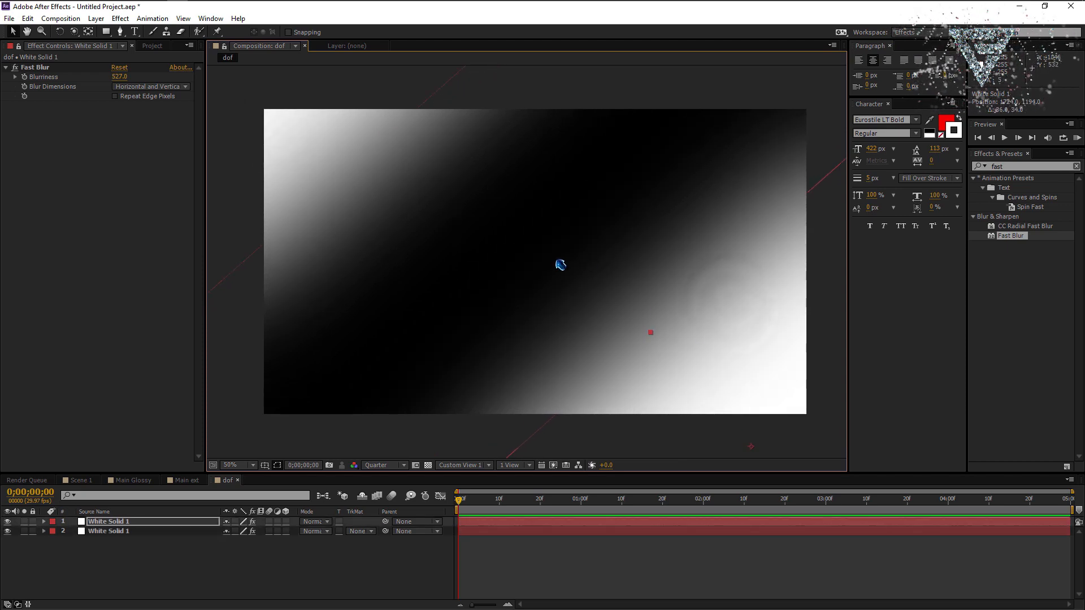
- Add the dof composition as the top layer of Scene 1 and hide it
left_click(79, 480)
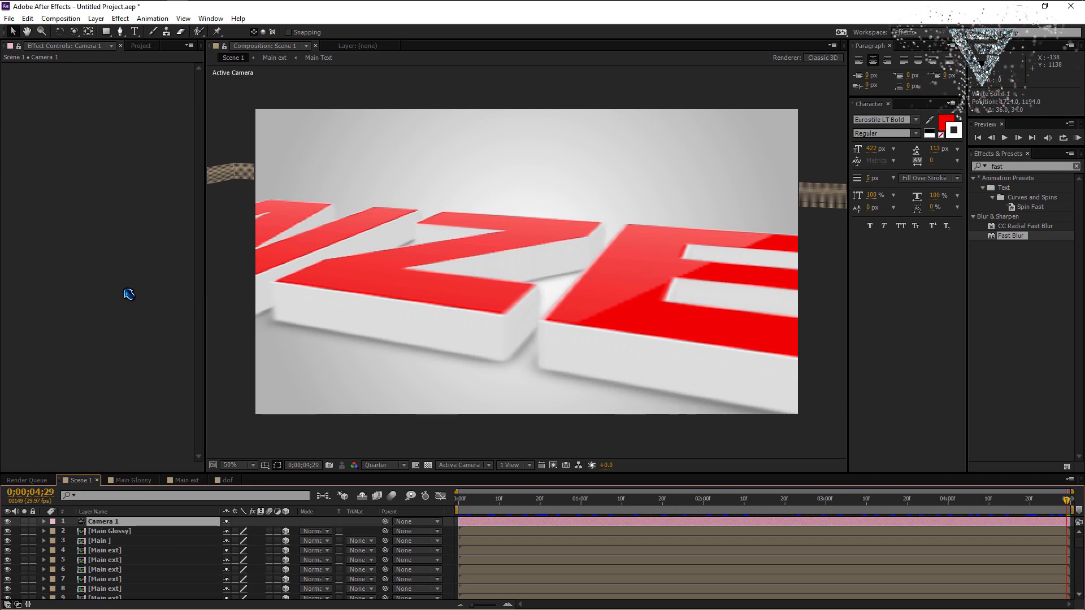
left_click(141, 46)
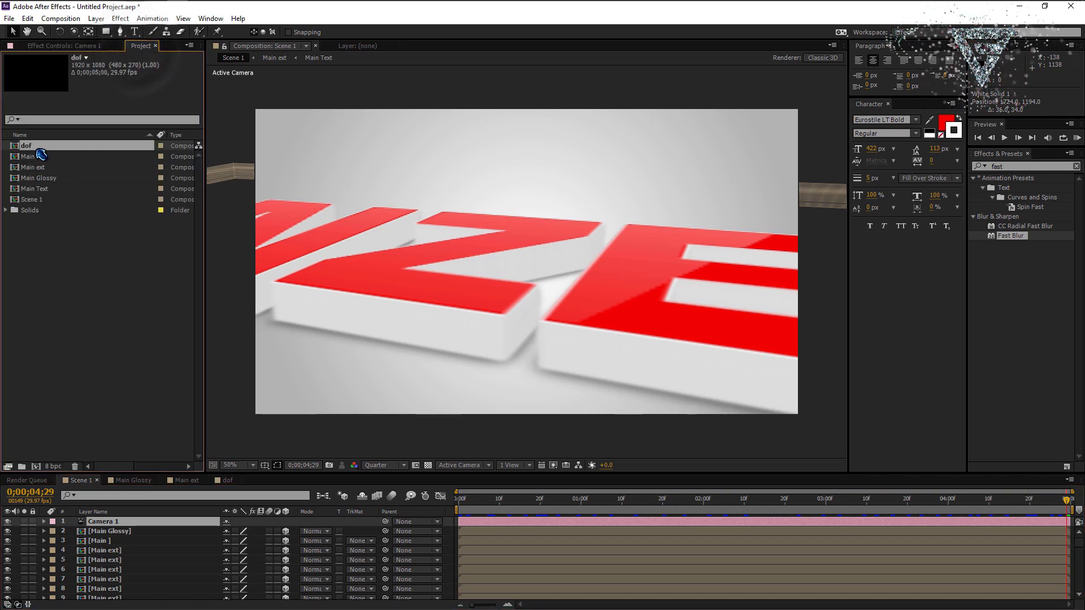
left_click_drag(44, 162, 131, 525)
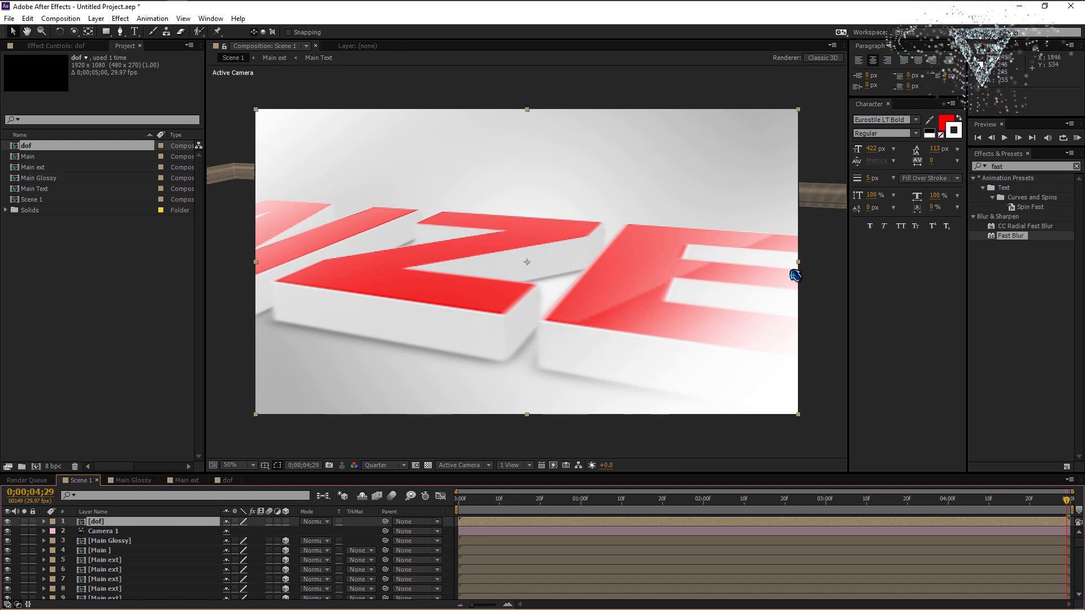
left_click(7, 521)
- Create a white 1920 x 1080 solid named dof in Scene 1 and turn it into an adjustment layer
left_click(107, 542)
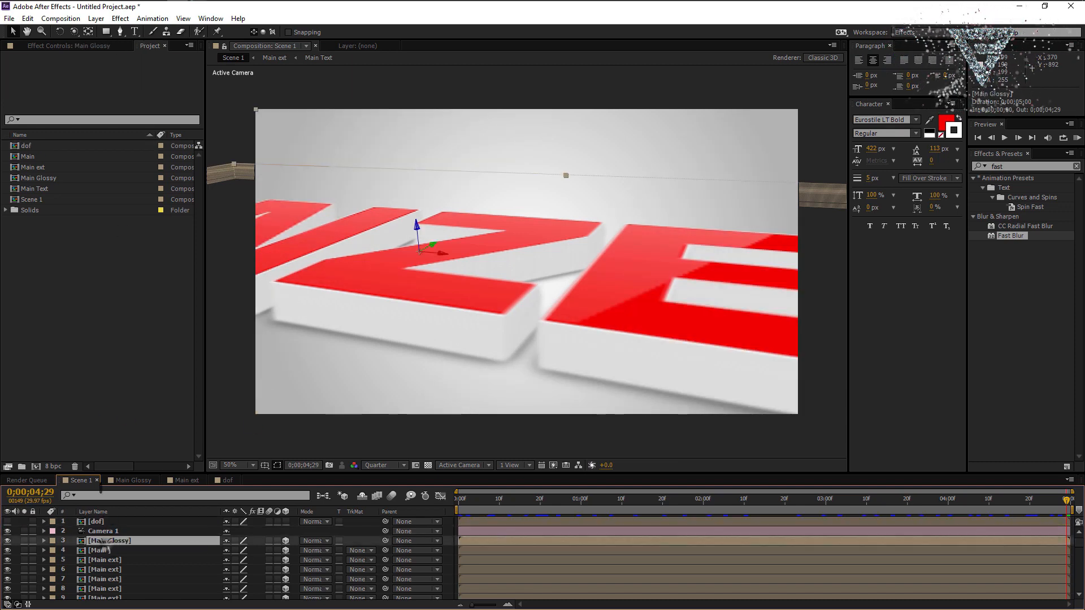
left_click(152, 18)
mouse_move(95, 20)
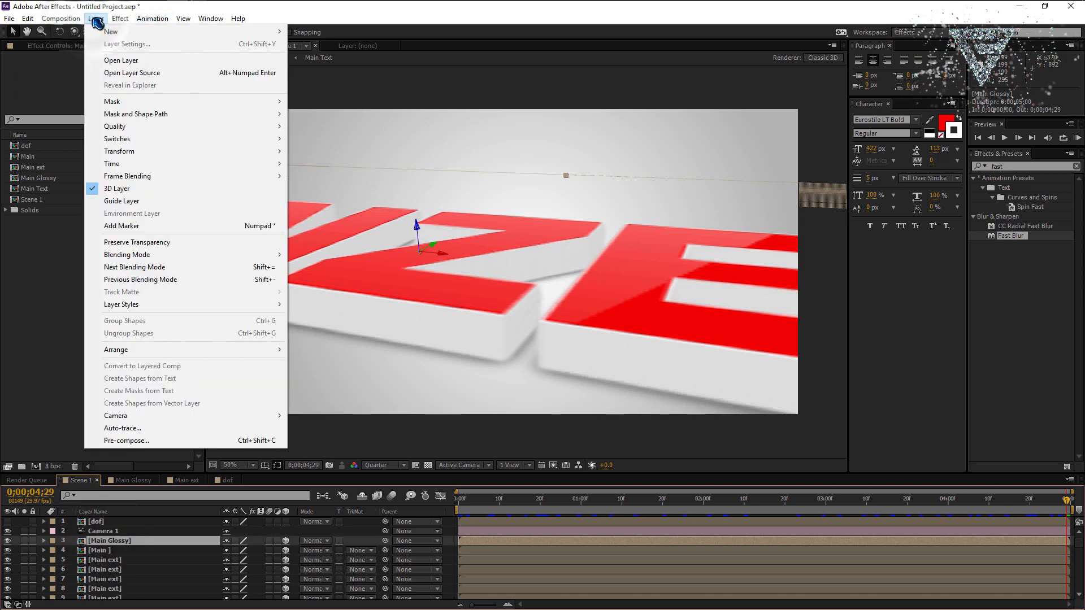
mouse_move(178, 30)
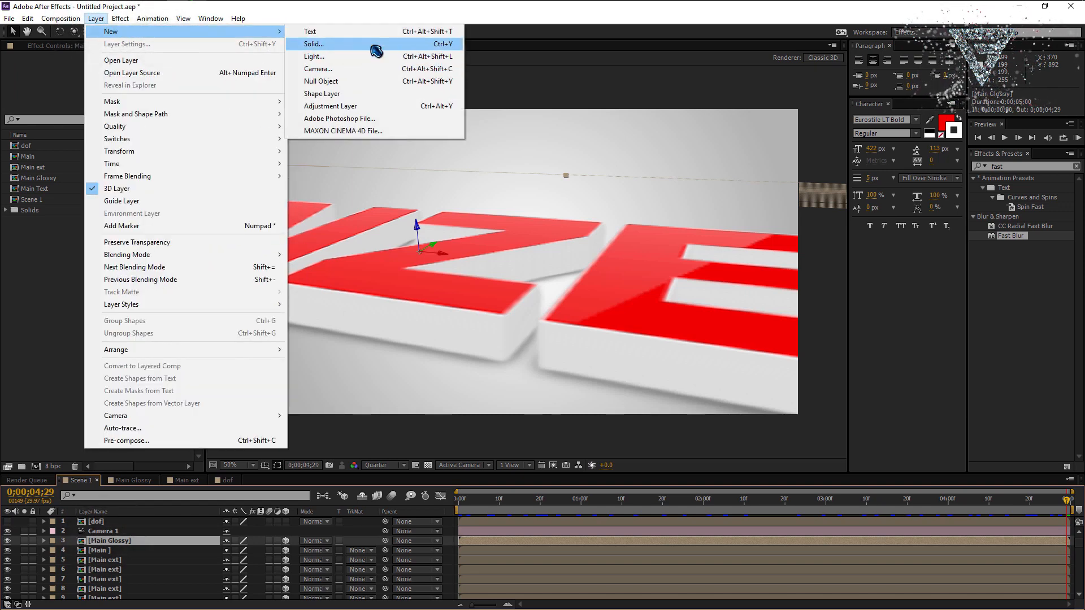
left_click(374, 44)
type("d")
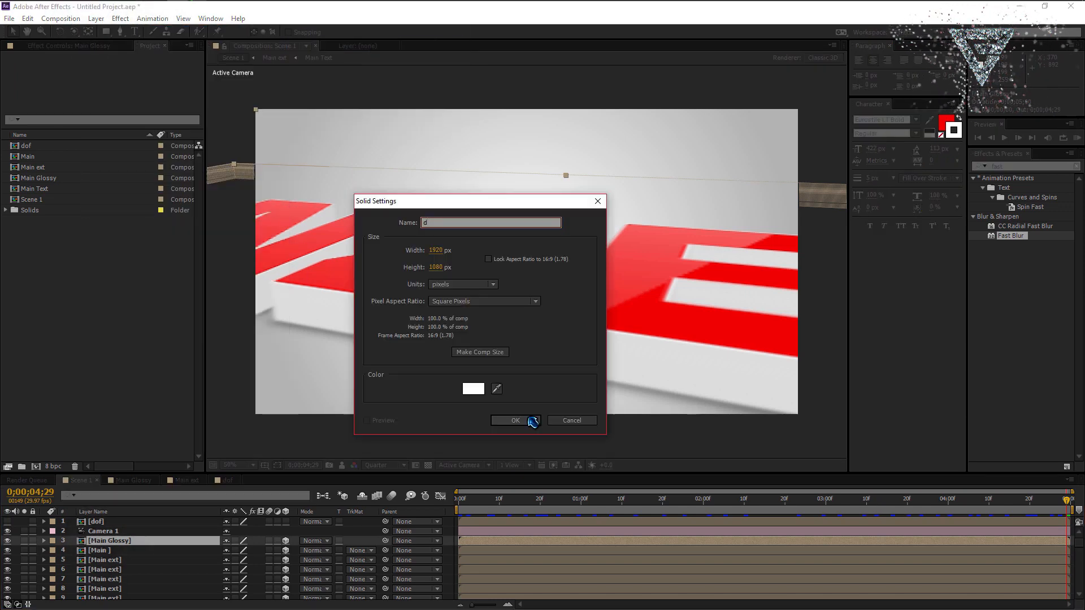
type("of")
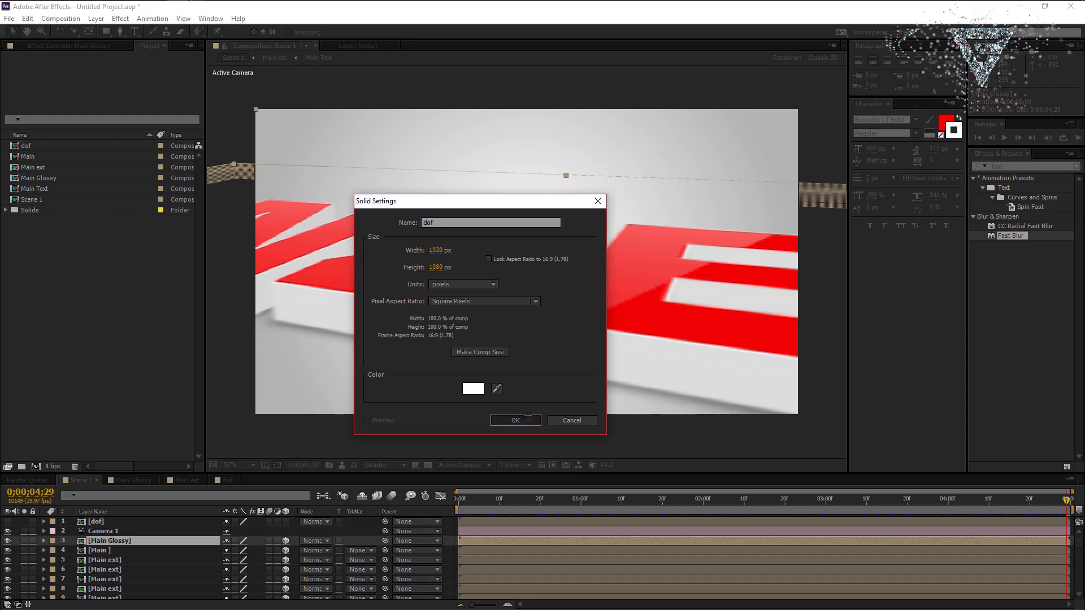
left_click(516, 420)
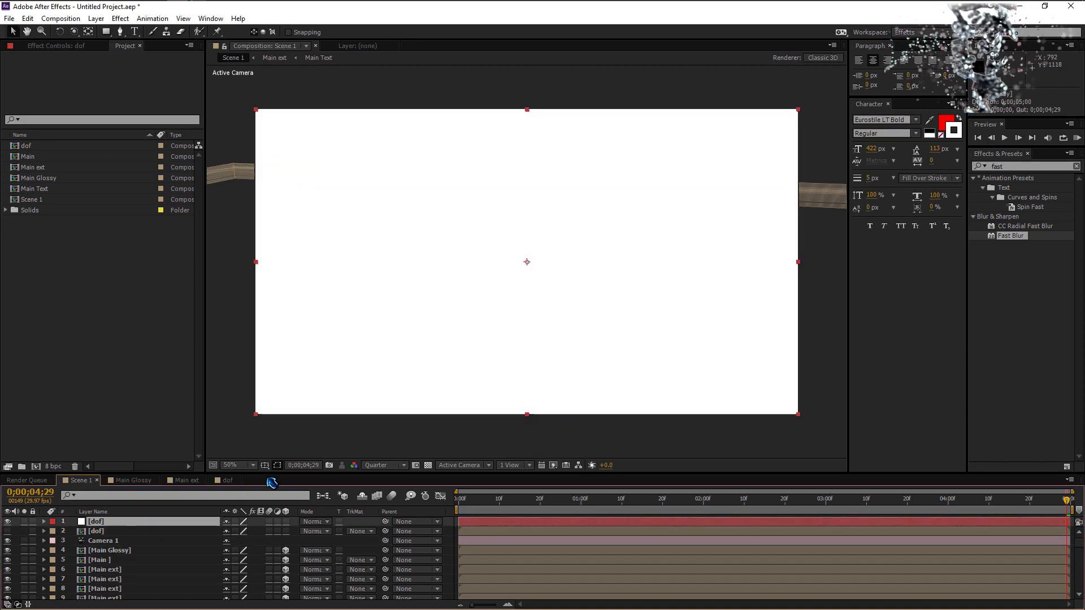
left_click(278, 522)
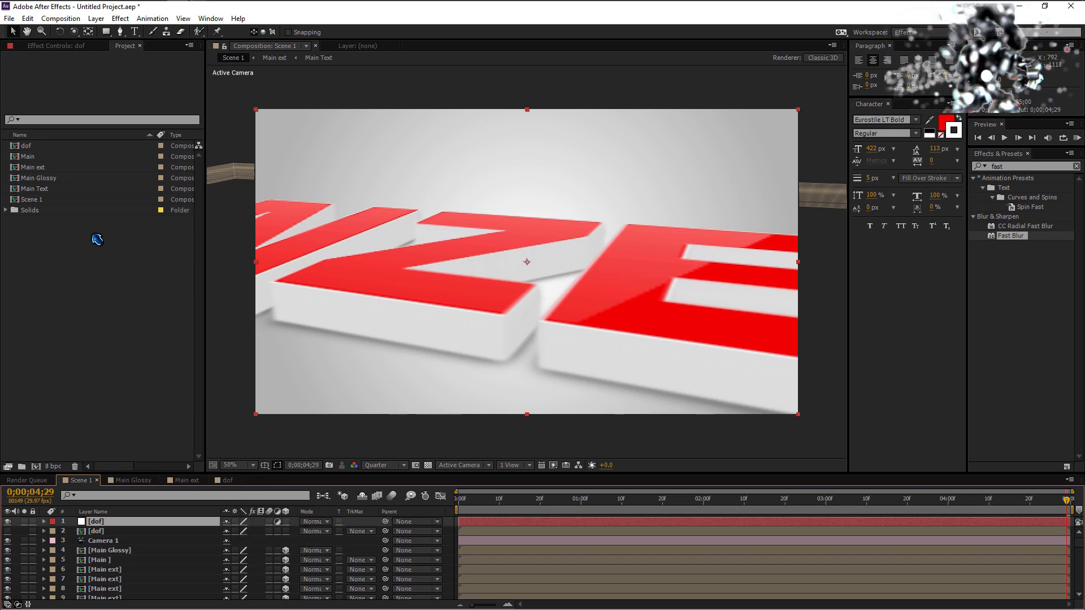
- Apply Camera Lens Blur to the dof adjustment layer and set its blur radius to 10
left_click(63, 48)
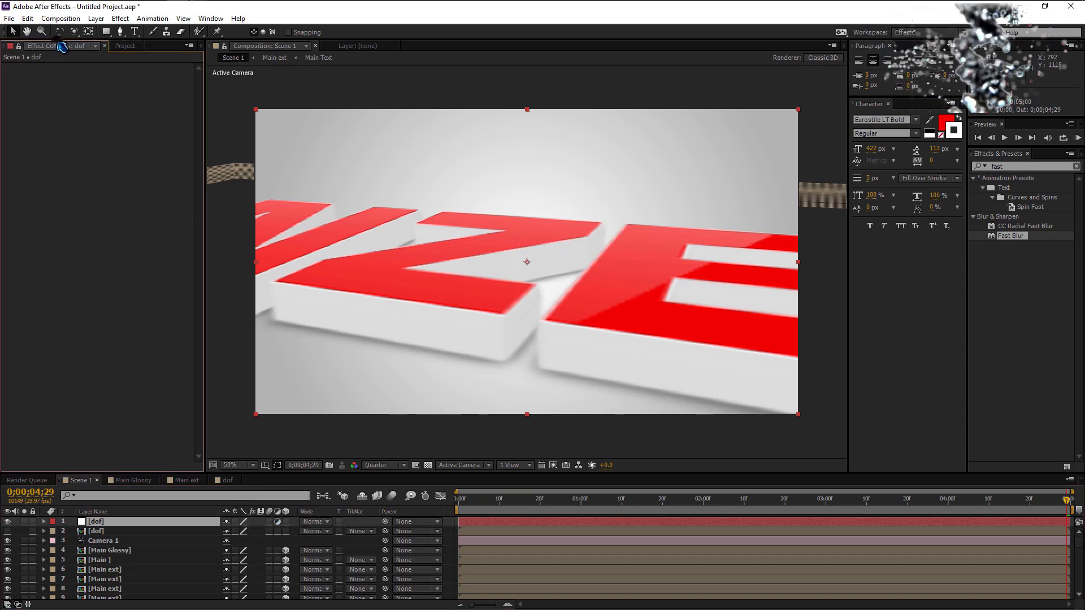
left_click(1021, 168)
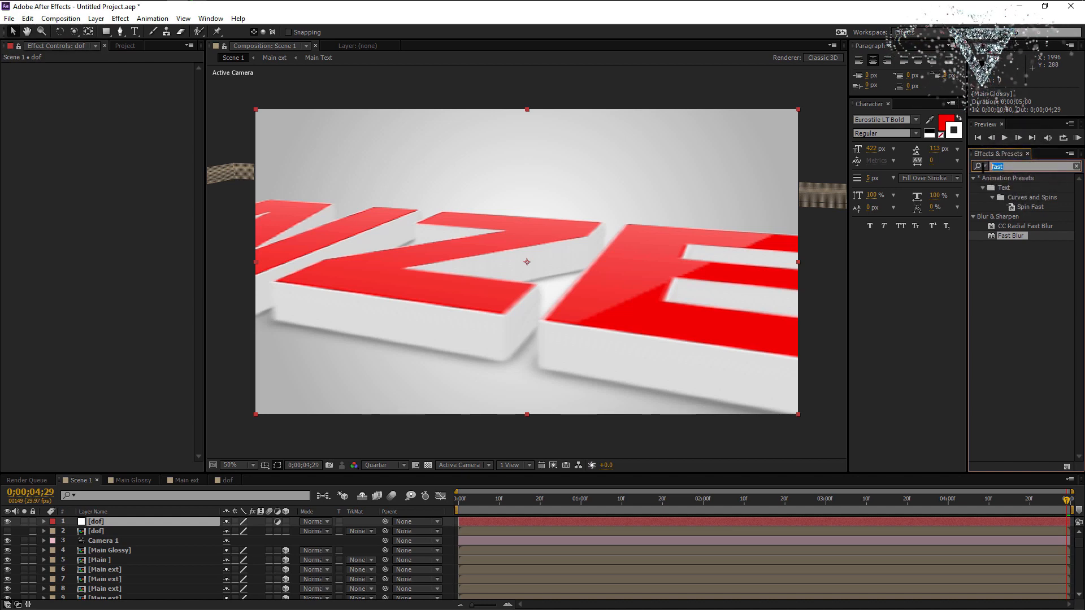
type("camera")
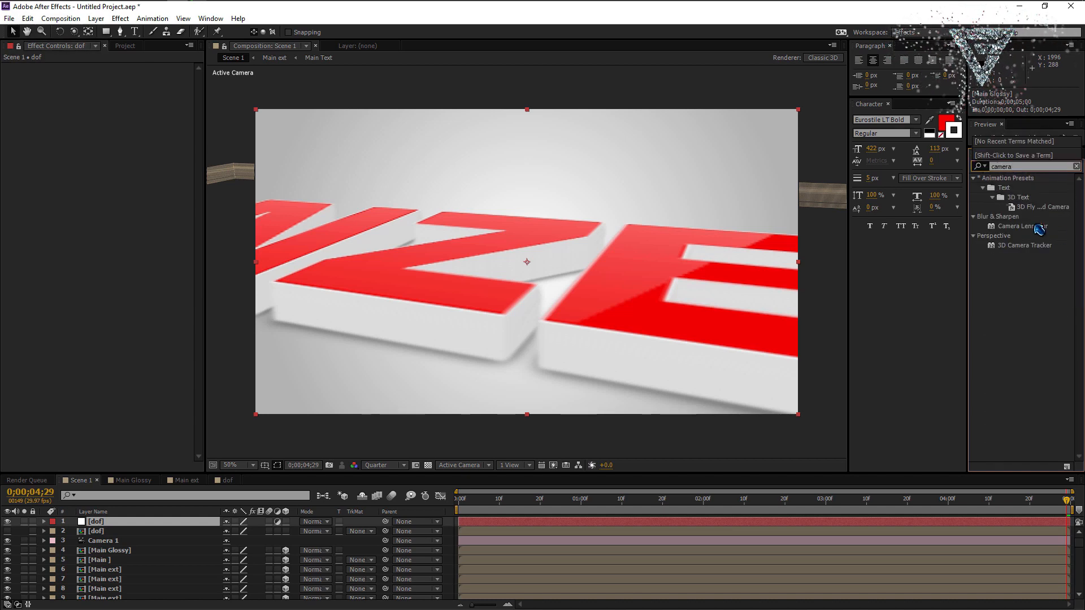
left_click_drag(1038, 228, 105, 205)
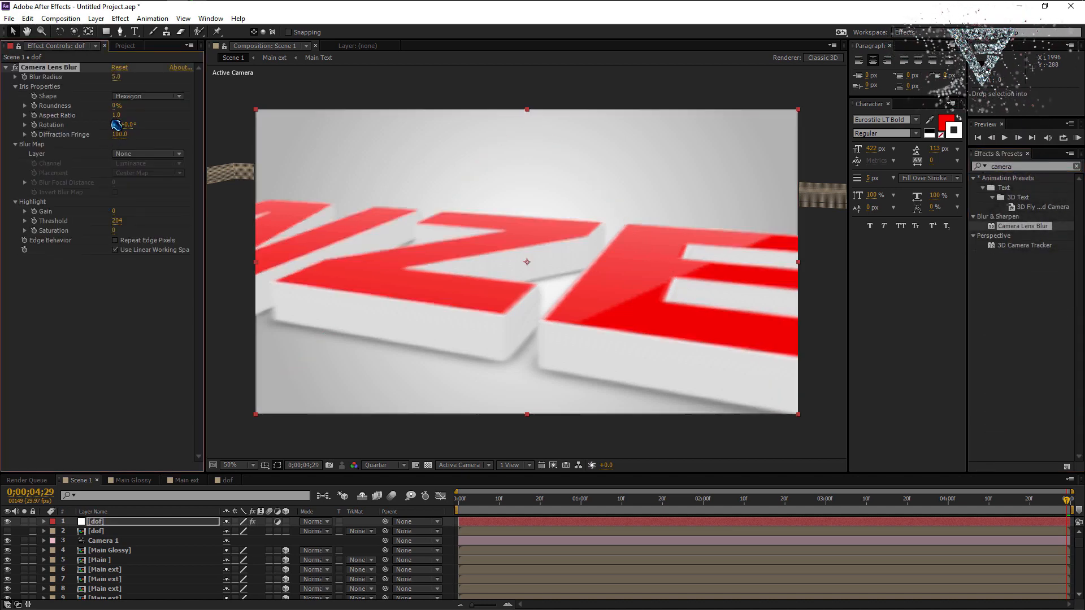
left_click_drag(117, 78, 120, 77)
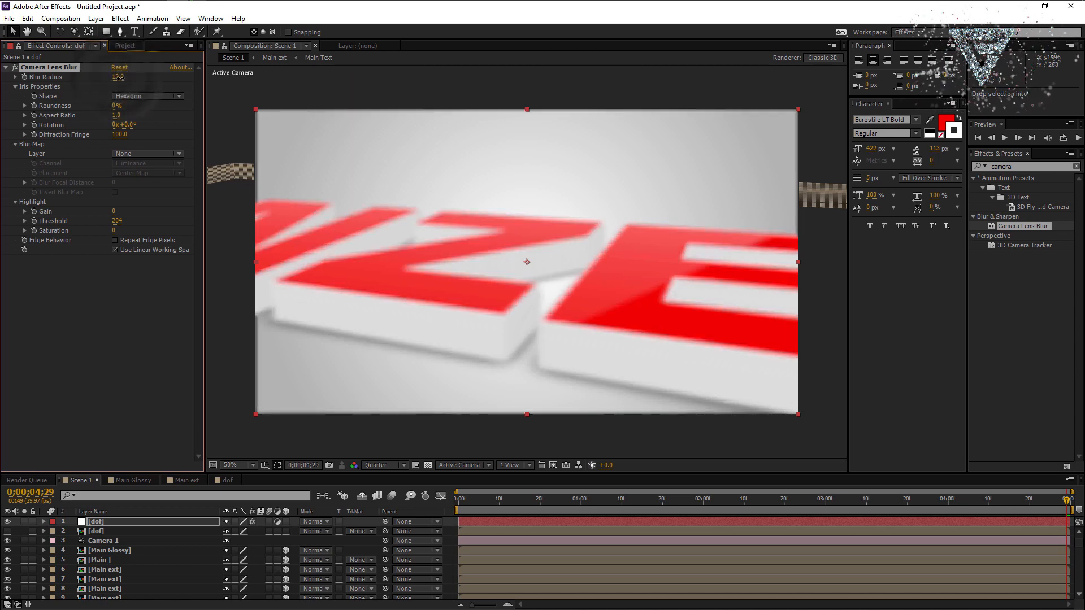
- Use layer 2. dof as the blur map with Stretch Map to Fit and repeated edge pixels, and set the preview resolution to Full
left_click(134, 155)
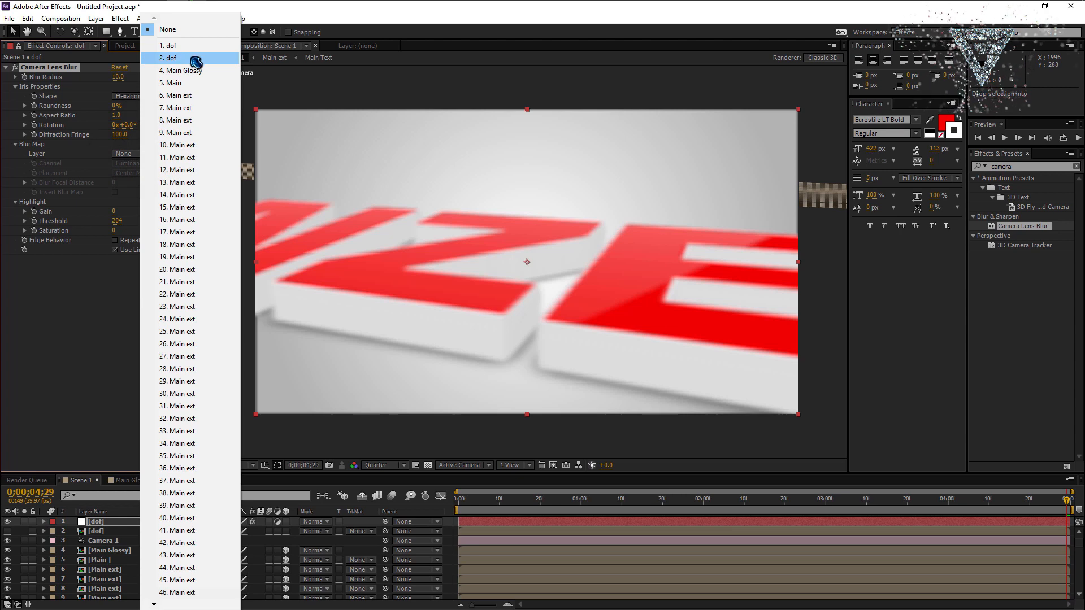
left_click(169, 58)
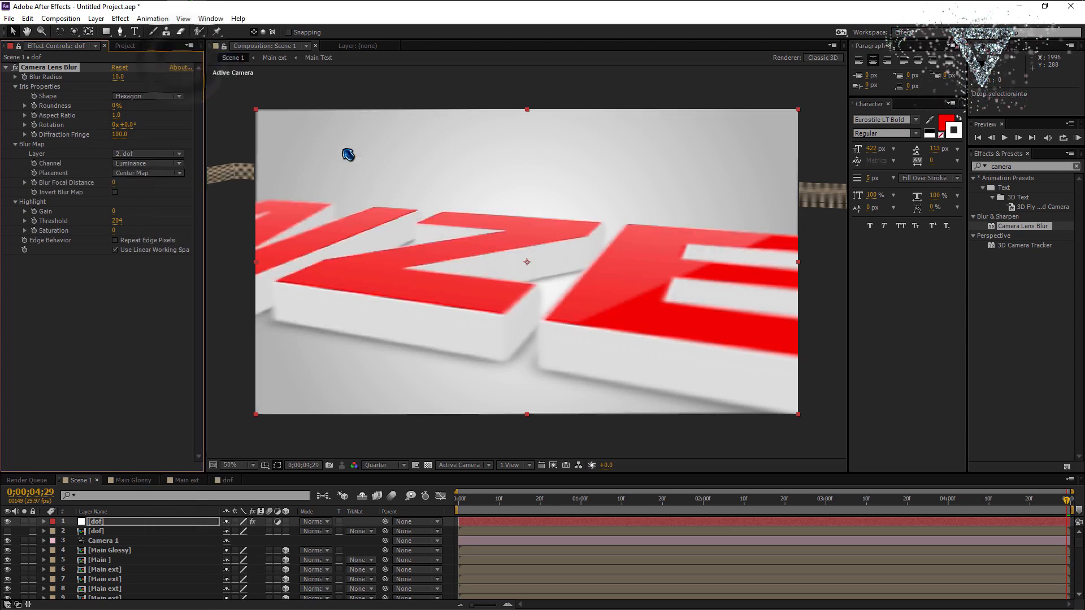
left_click(145, 173)
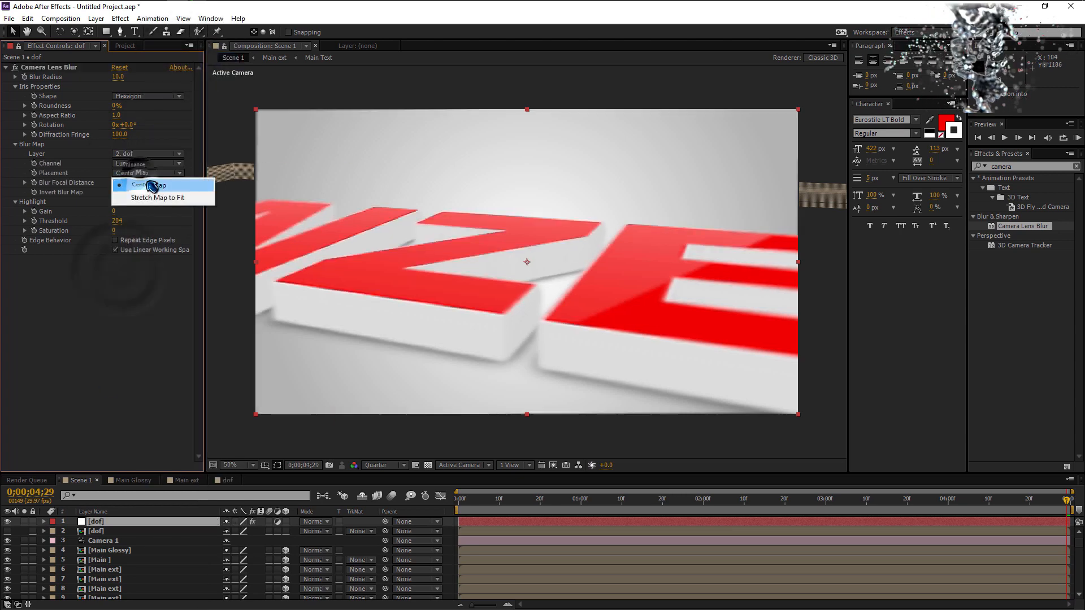
left_click(161, 197)
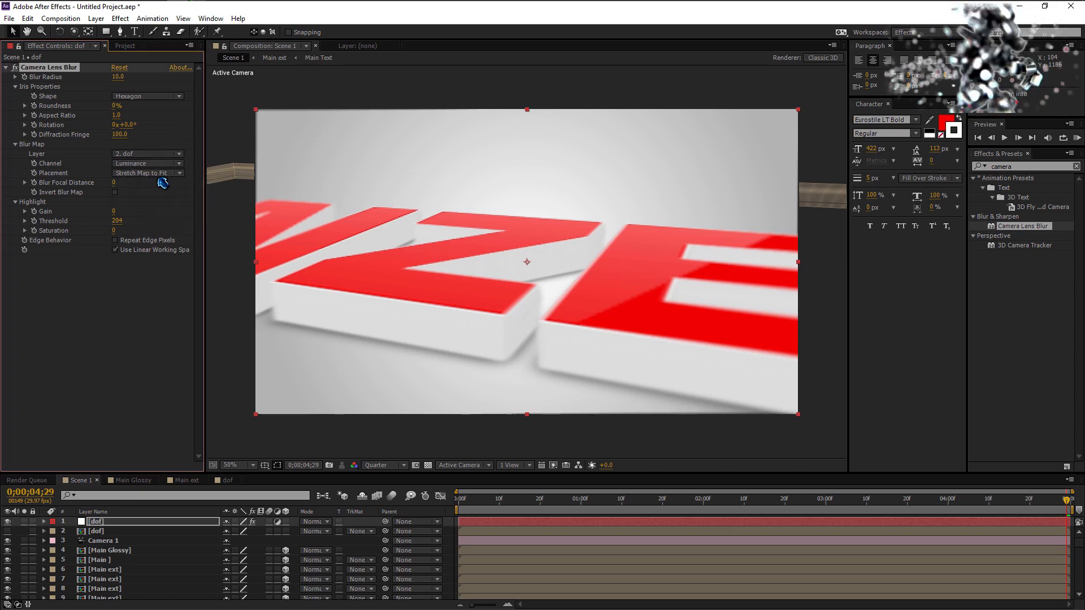
left_click(126, 244)
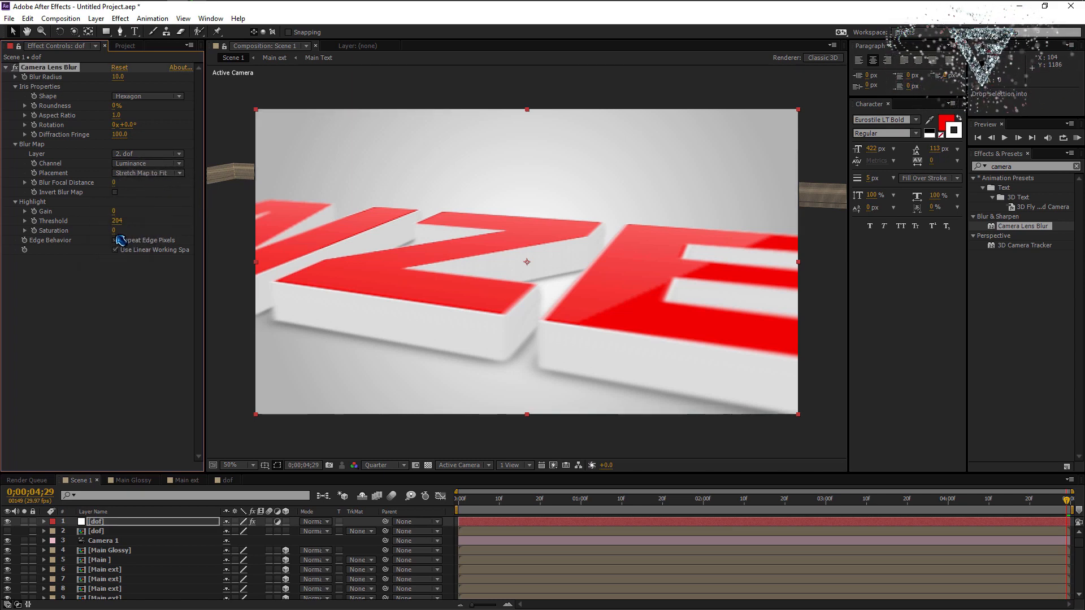
left_click(376, 465)
left_click(386, 484)
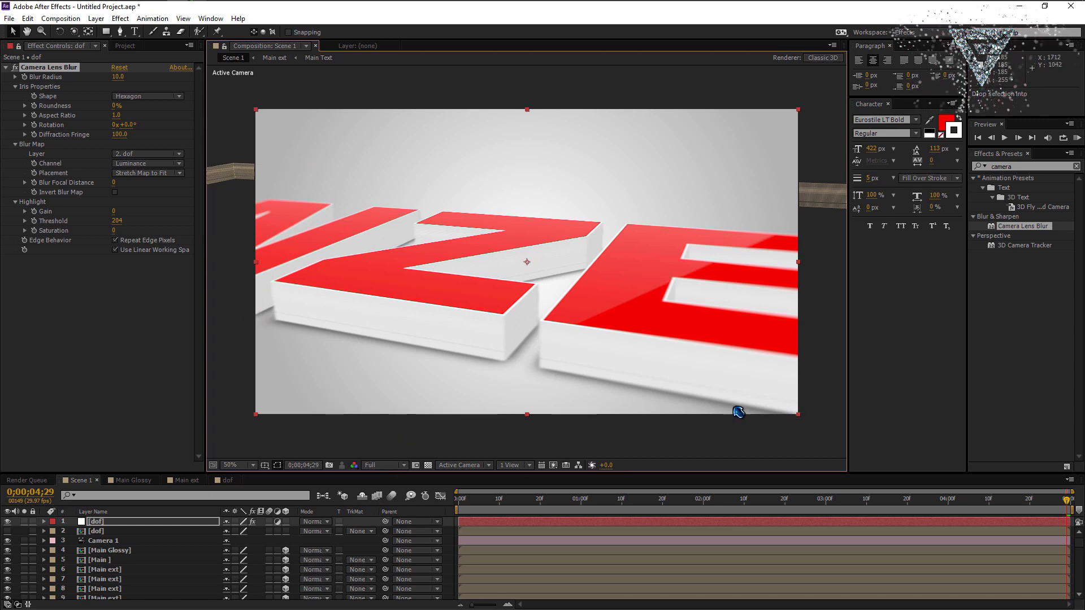
- Reposition the two blurred White Solid 1 layers in the dof composition and check Scene 1 at 0;00;01;19
left_click(228, 483)
left_click(338, 164)
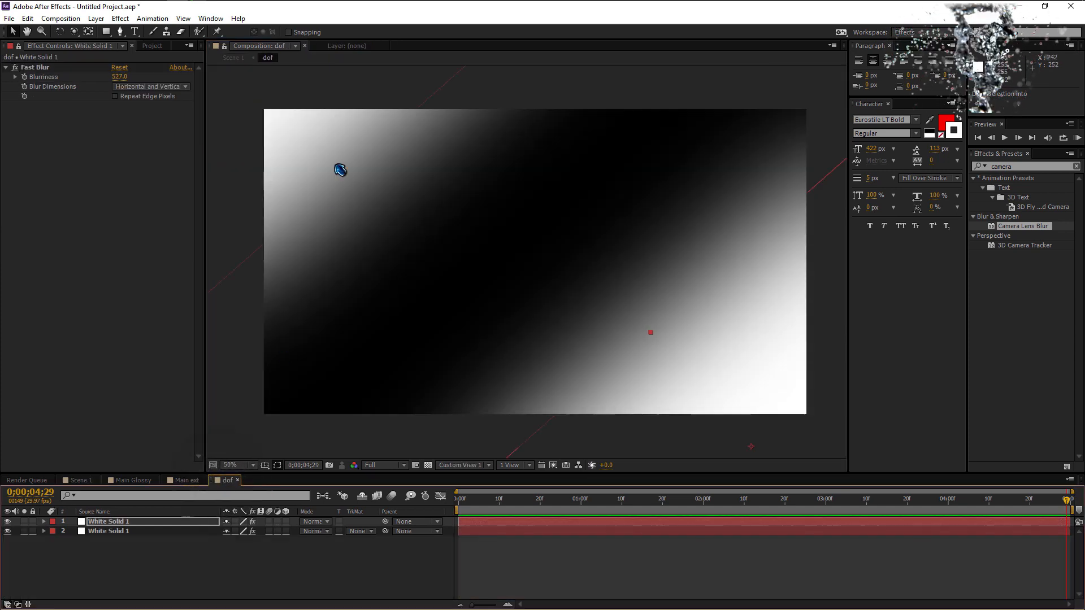
left_click(373, 96)
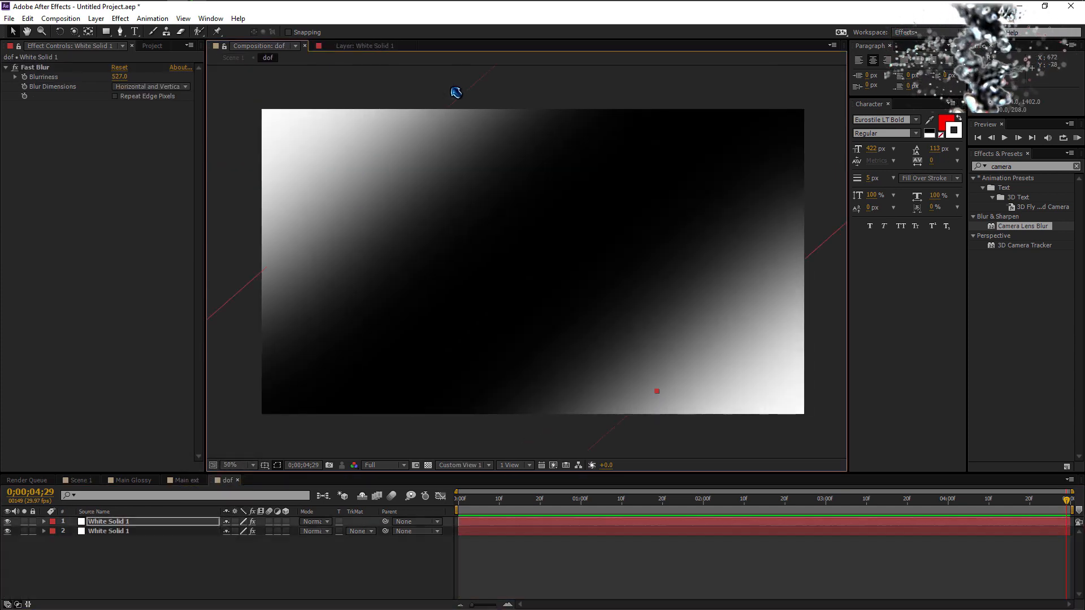
left_click_drag(448, 85, 416, 100)
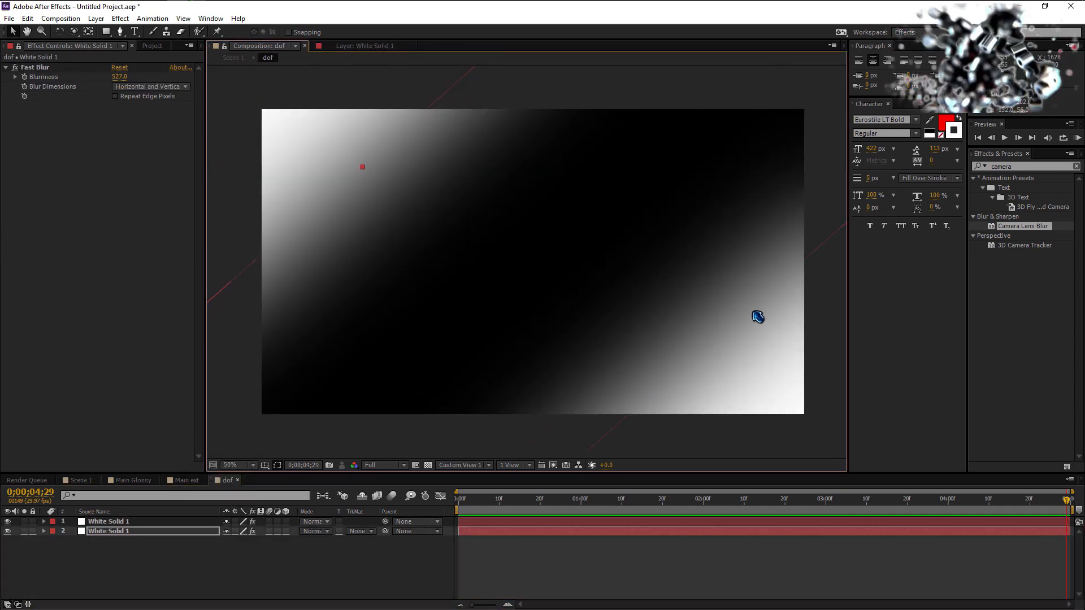
left_click_drag(758, 316, 704, 323)
left_click_drag(429, 83, 459, 83)
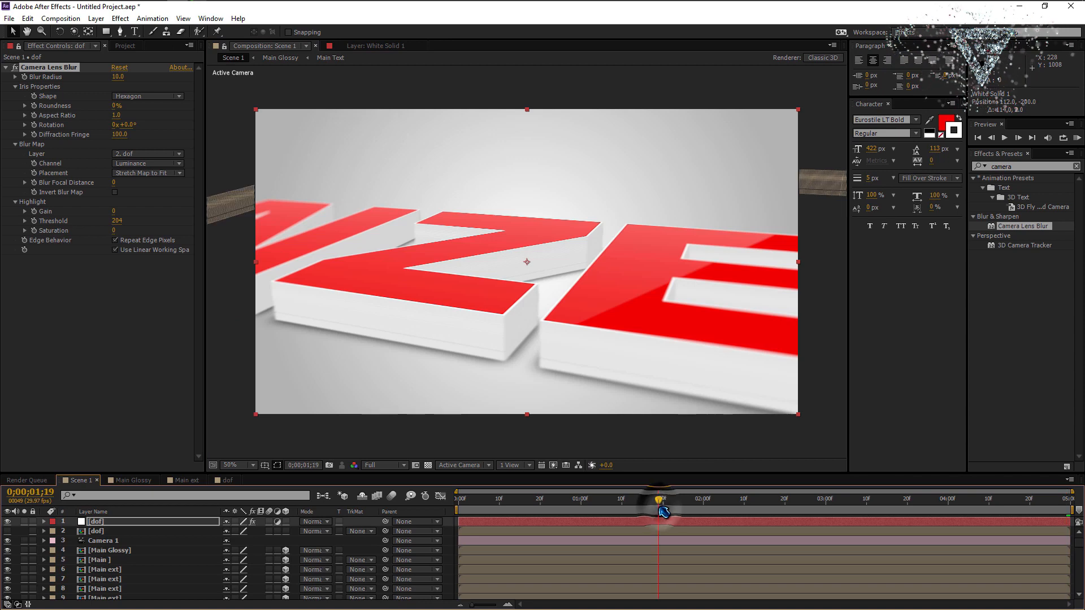
left_click(659, 502)
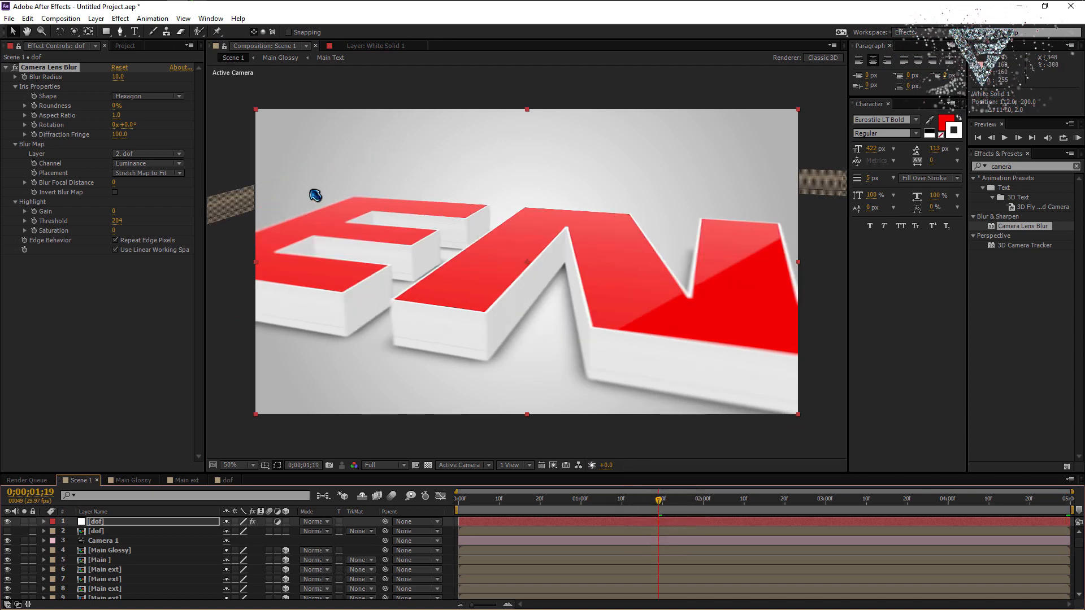
- Create a black 1920 x 1080 solid named Vignette in Scene 1
left_click(566, 250)
left_click(96, 19)
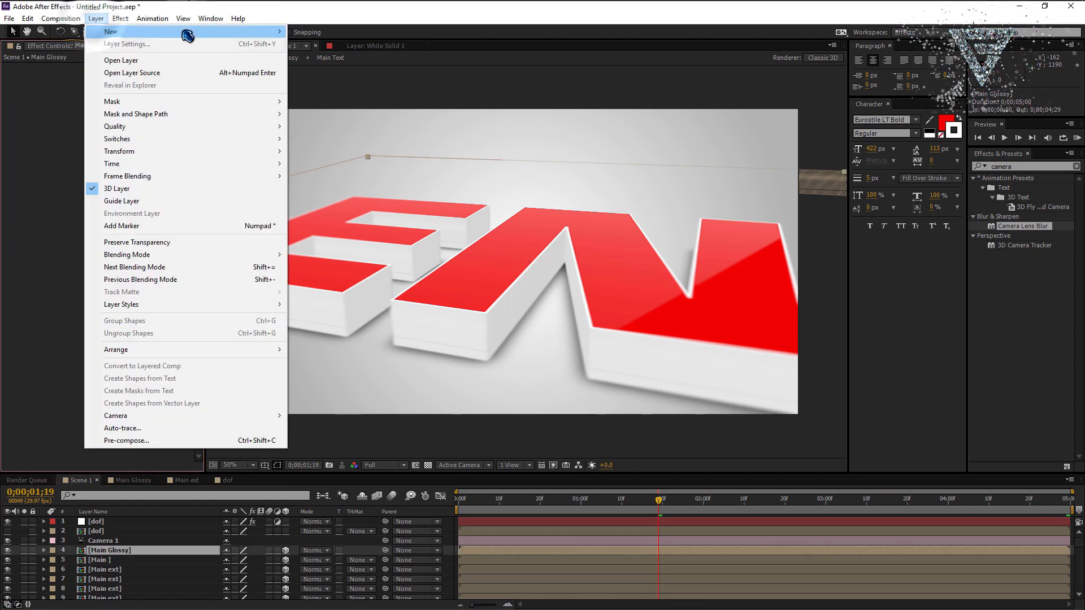
mouse_move(189, 31)
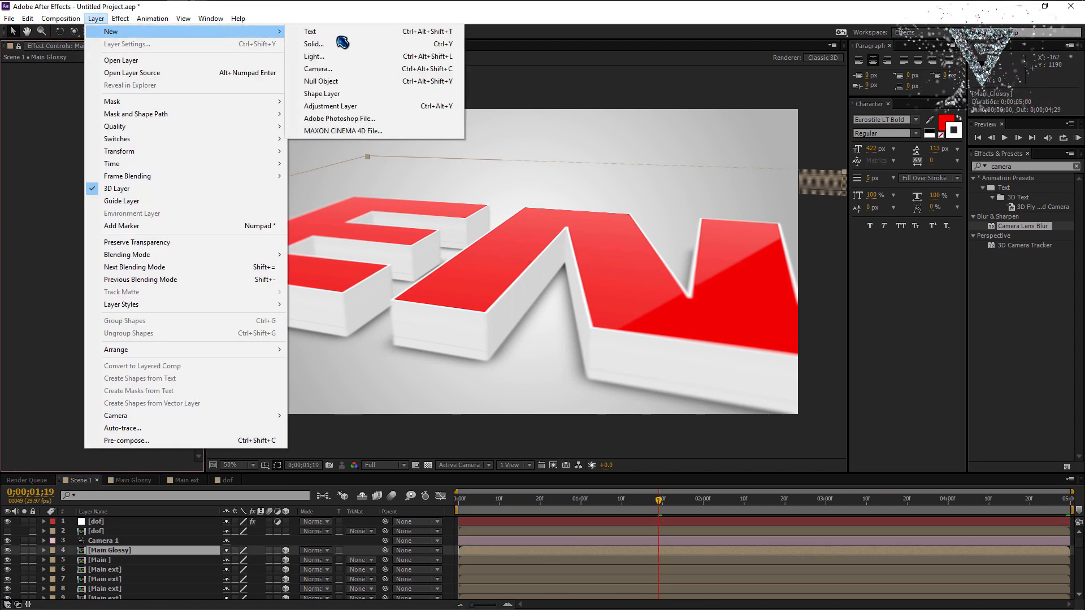
left_click(387, 44)
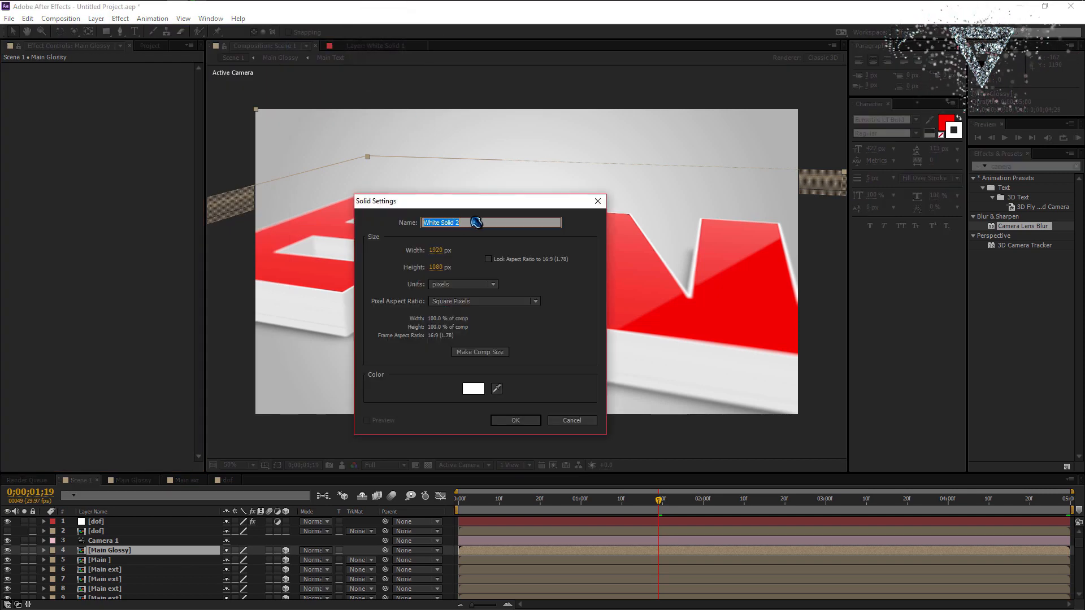
left_click(471, 386)
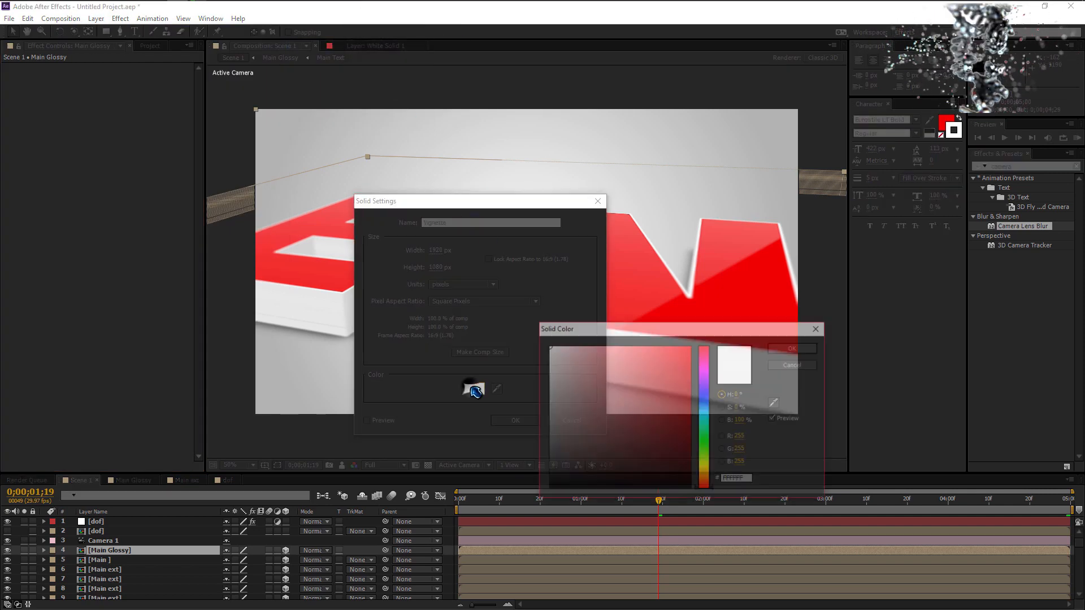
left_click_drag(579, 427, 548, 489)
left_click(783, 348)
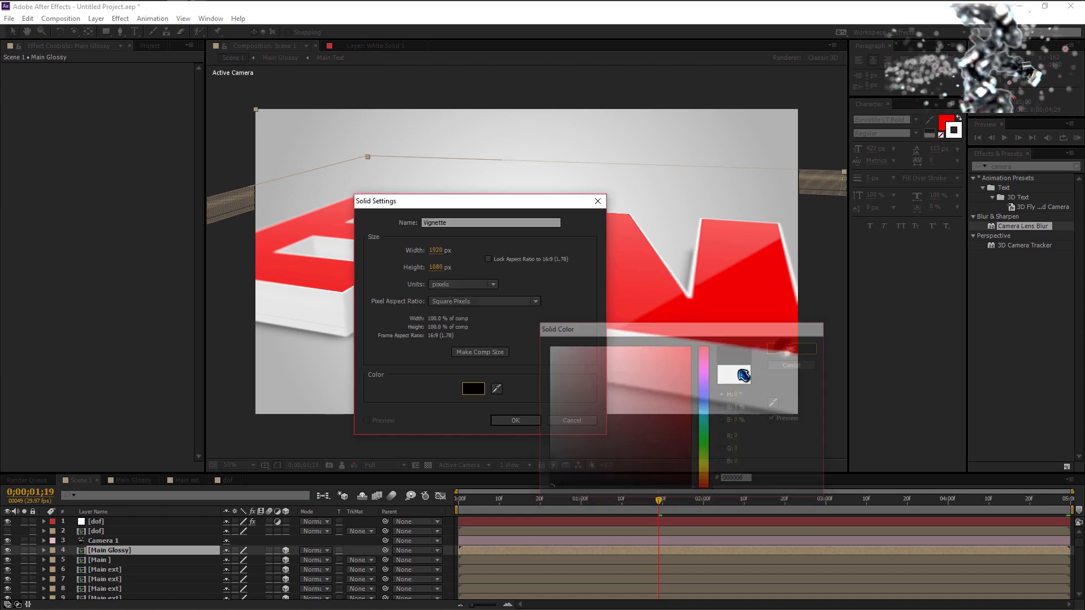
left_click(516, 421)
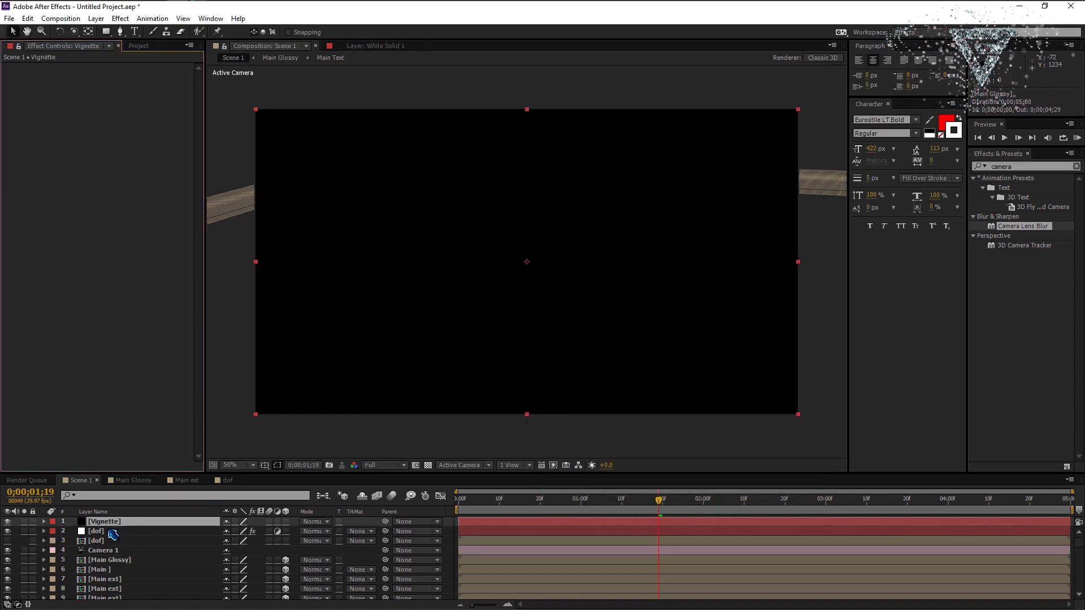
- Set the Vignette layer's opacity to 20%
key("t")
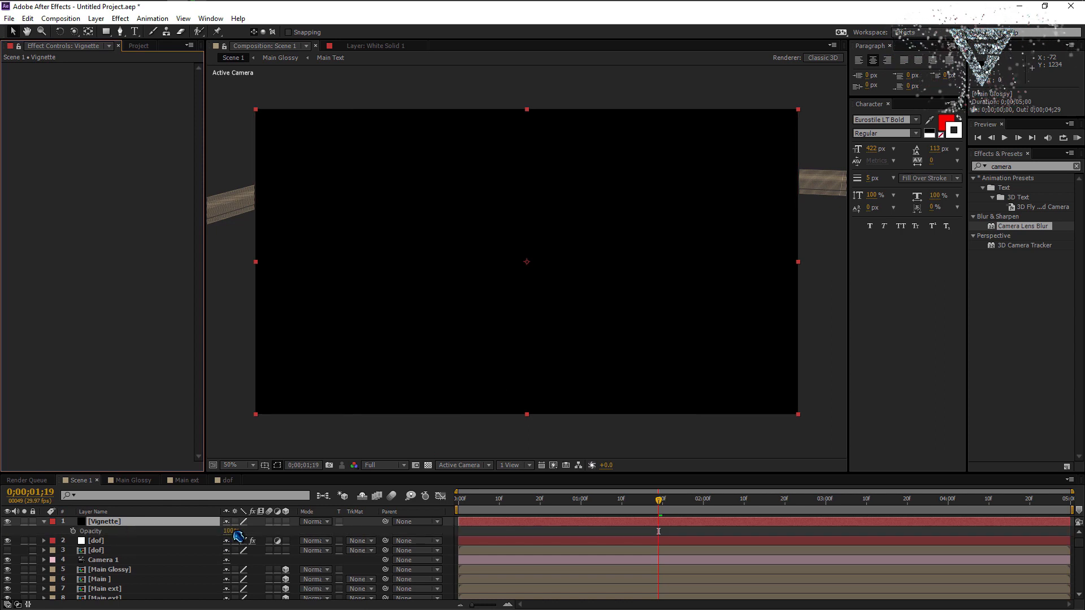
left_click_drag(231, 531, 136, 543)
left_click(249, 517)
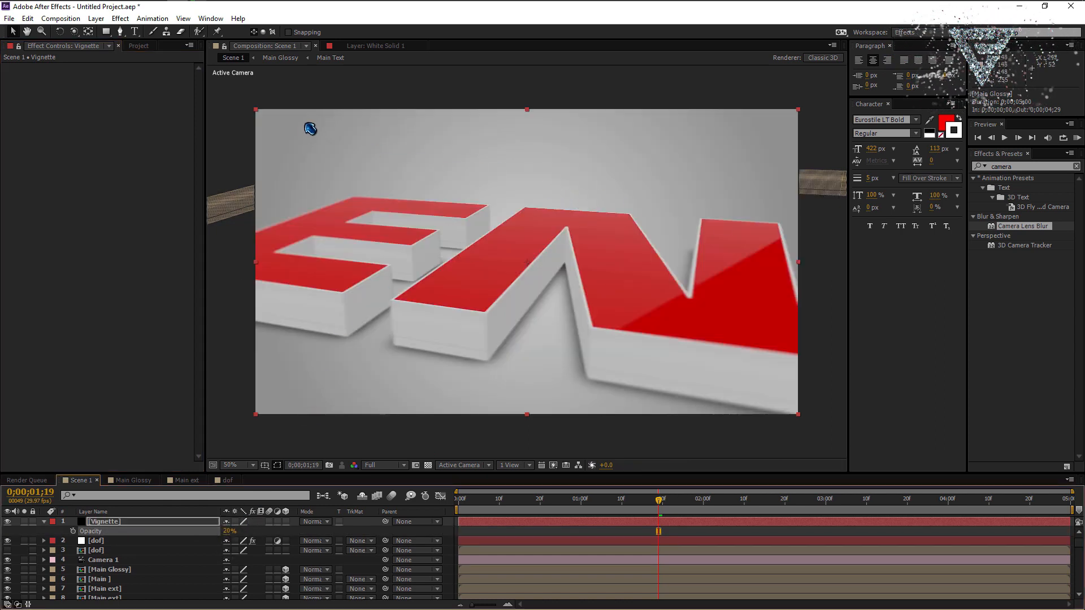
- Draw a closed, roughly rectangular Pen tool mask with clipped corners inside the frame edges on the Vignette layer
left_click(104, 524)
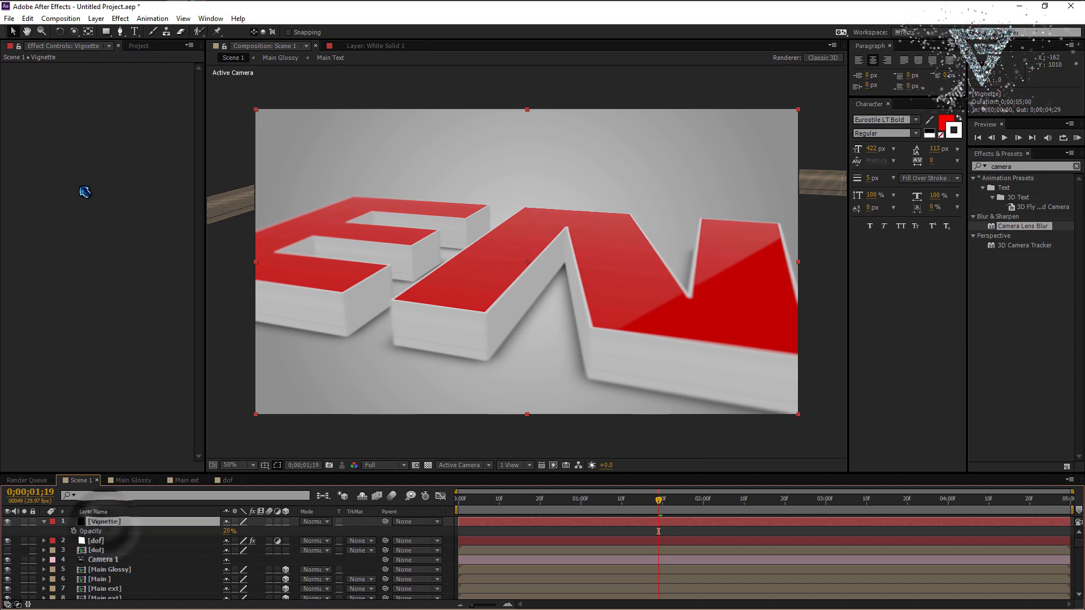
left_click(120, 33)
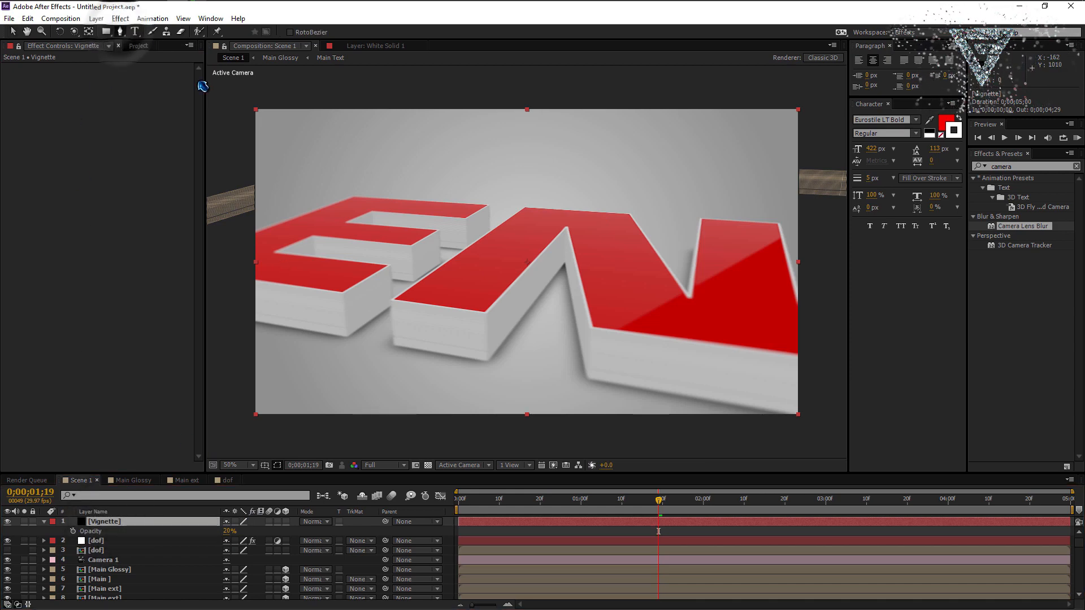
left_click(295, 150)
left_click(486, 142)
left_click(662, 142)
left_click(753, 156)
left_click(760, 215)
left_click(748, 304)
left_click(754, 344)
left_click(666, 378)
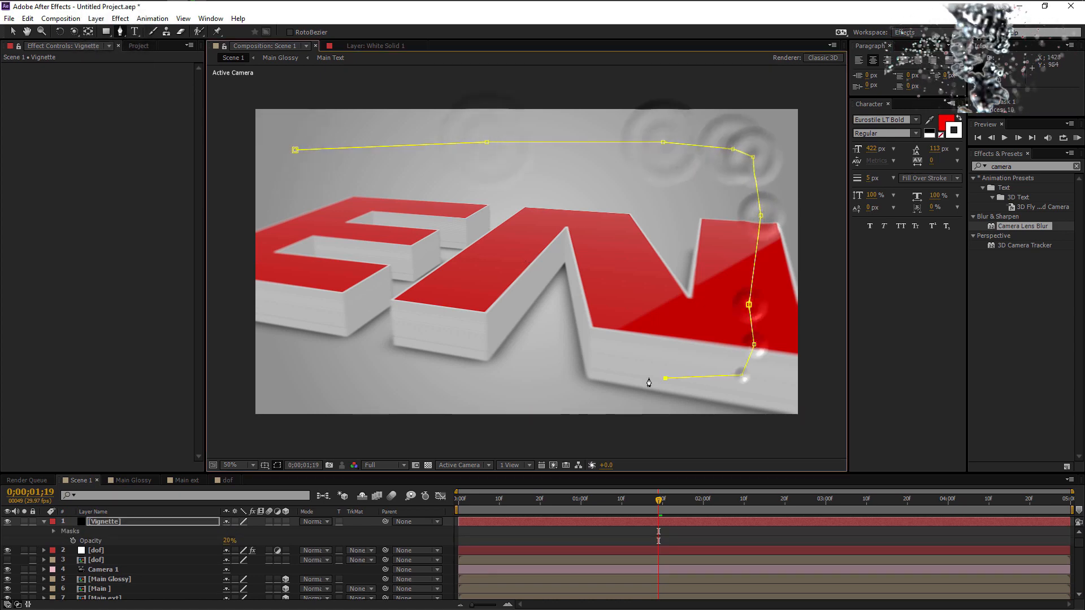
left_click(531, 380)
left_click(411, 378)
left_click(313, 372)
left_click(292, 327)
left_click(296, 225)
left_click(295, 157)
left_click(295, 149)
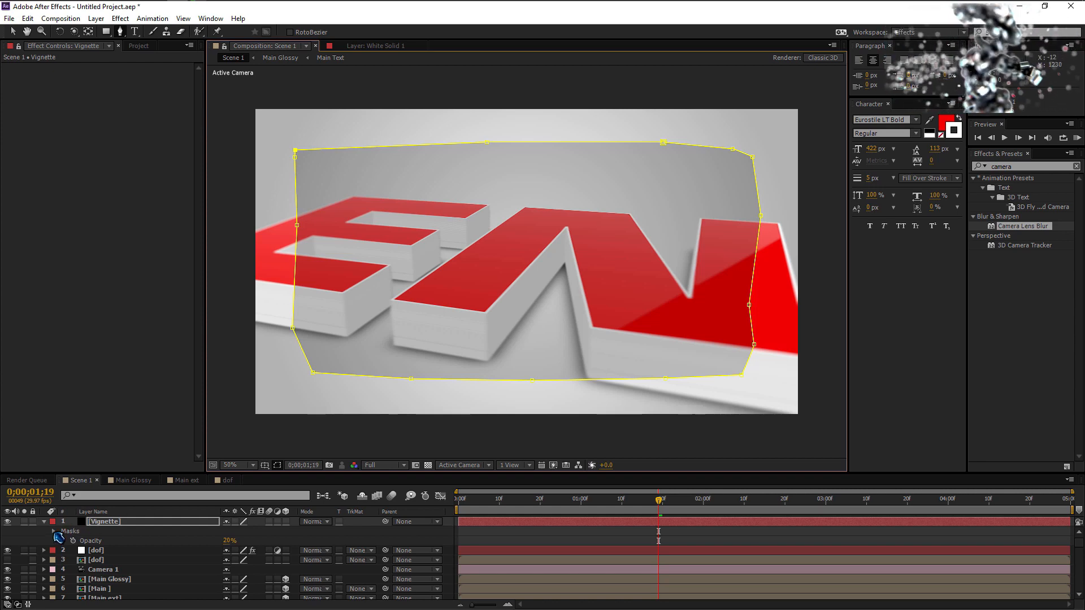
- Invert Mask 1 on the Vignette layer and set its feather to 249 pixels
left_click(53, 532)
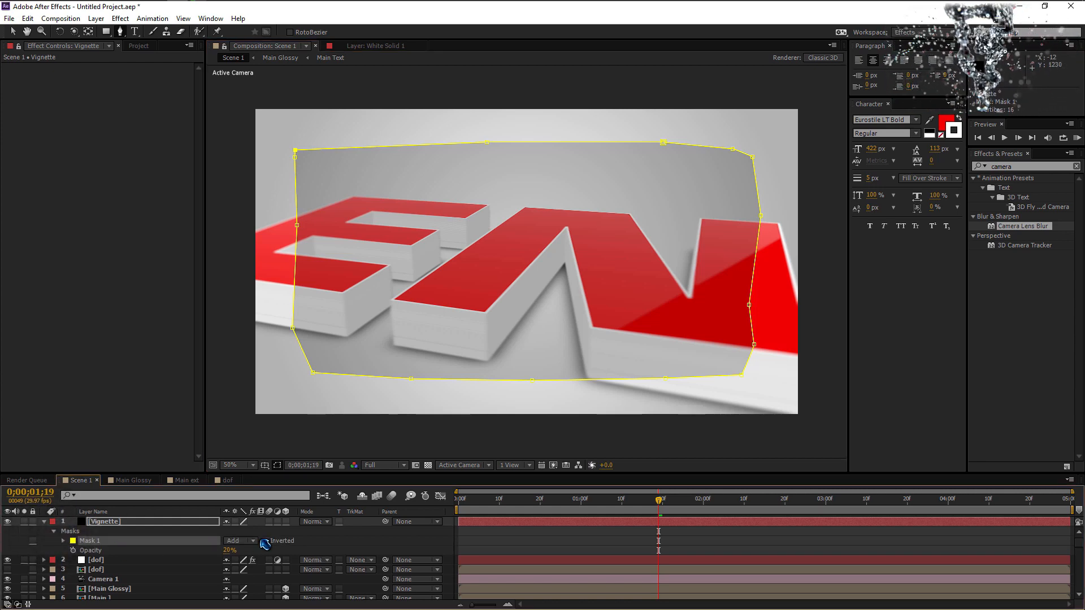
left_click(267, 541)
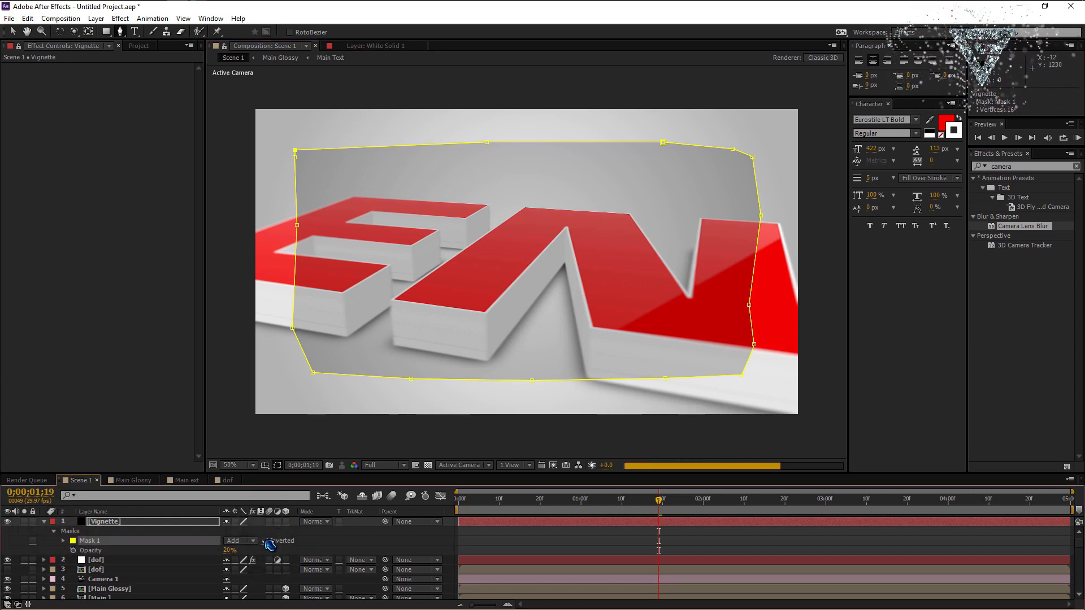
left_click(63, 540)
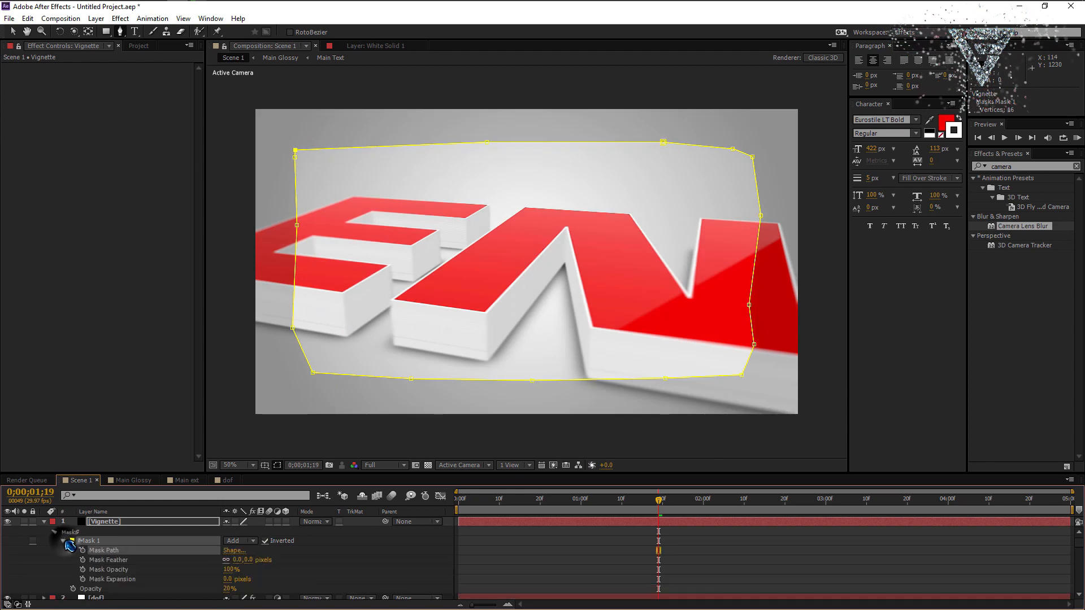
left_click(108, 560)
type("237")
key("Return")
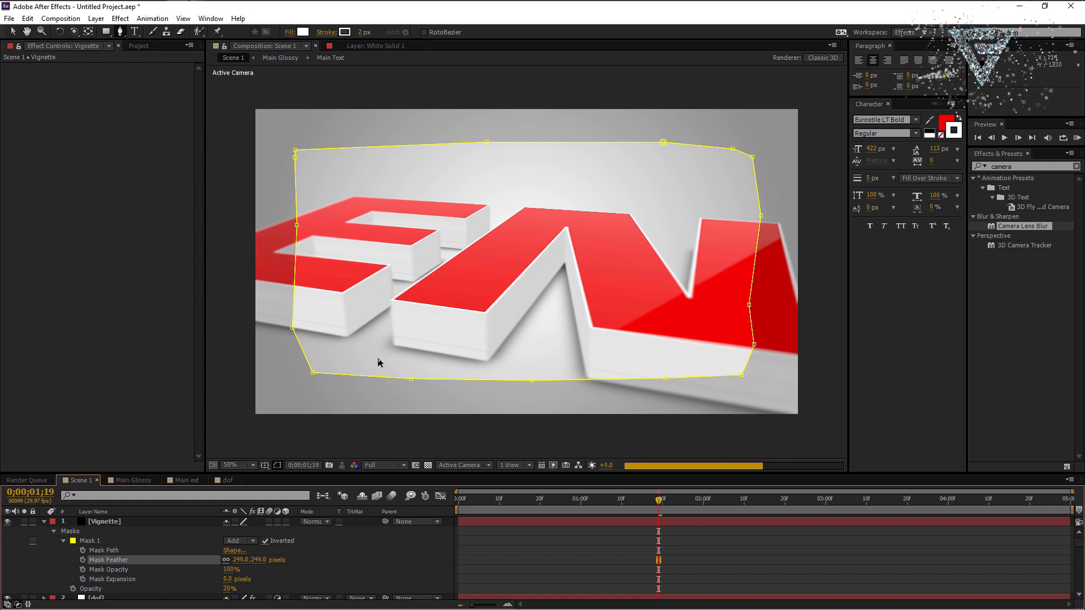
- Return to the Selection tool and examine the vignetted scene without the mask outline, including at 0;00;00;05
left_click(15, 32)
left_click(228, 113)
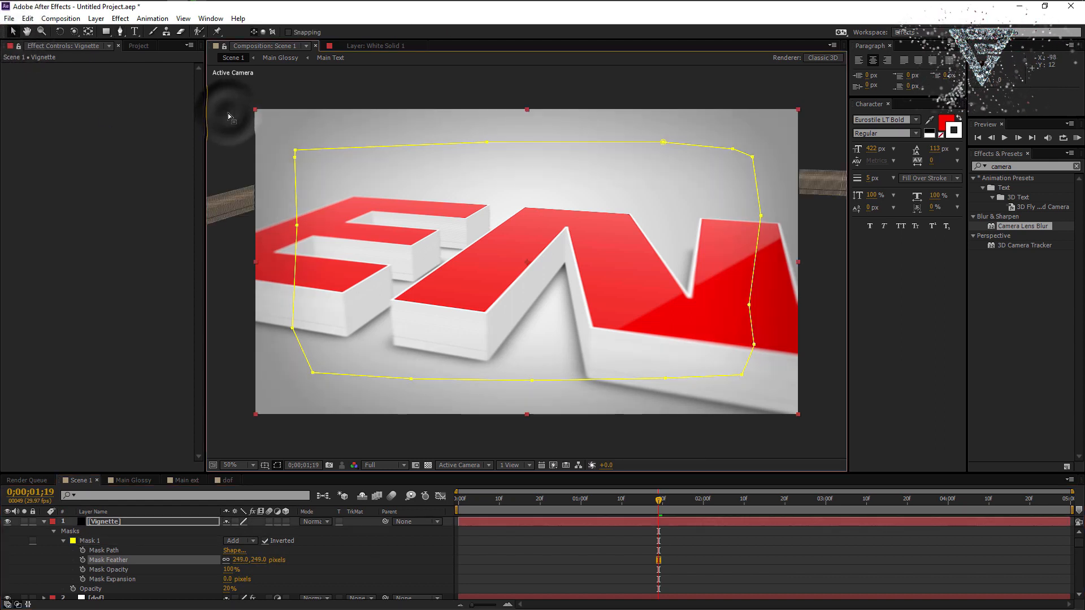
left_click(145, 117)
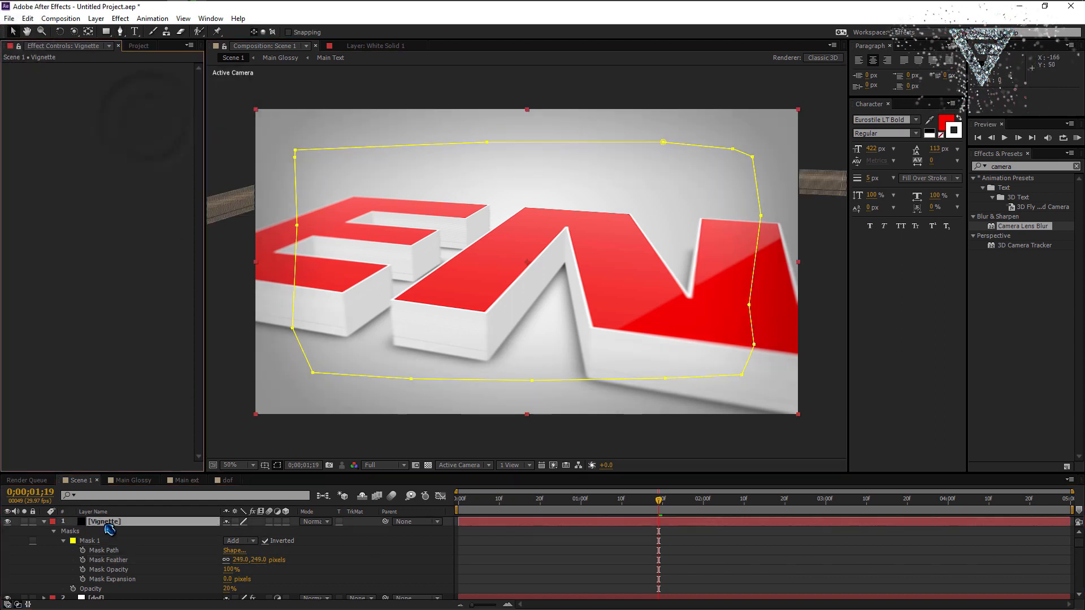
left_click(120, 598)
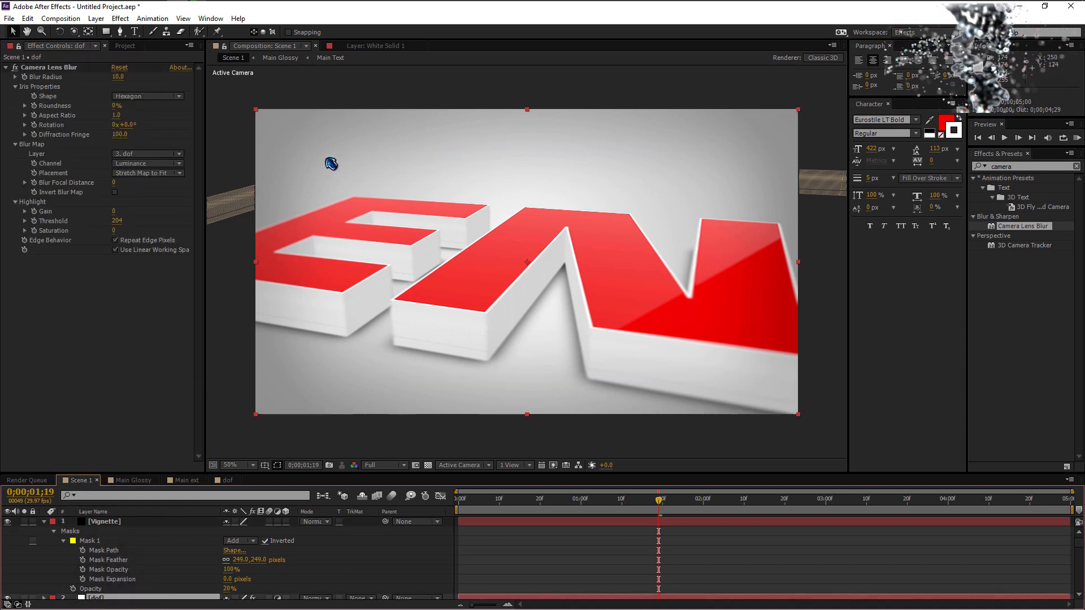
left_click(106, 522)
left_click(228, 417)
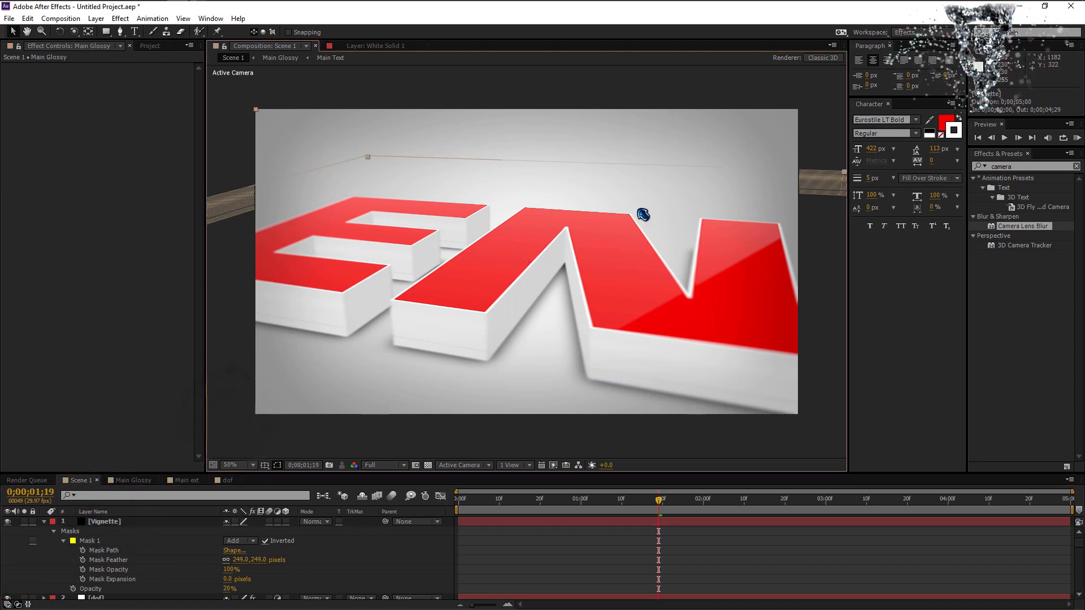
left_click_drag(557, 508, 478, 509)
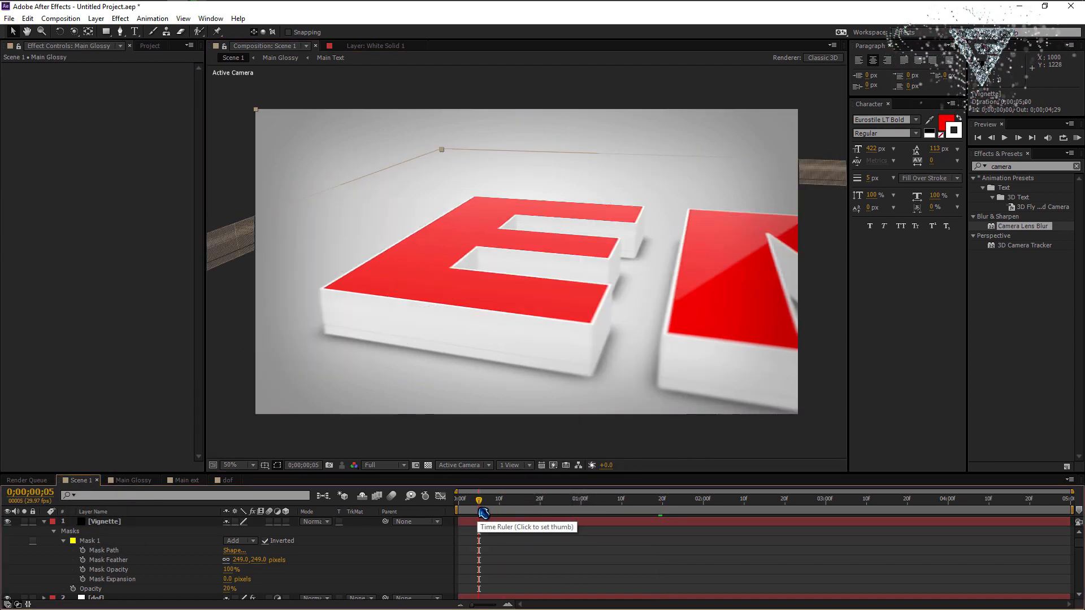
- Enlarge the timeline area, collapse the Vignette layer, and reveal Camera 1's transform properties at the first frame
left_click_drag(273, 473, 273, 401)
left_click(44, 448)
key("Home")
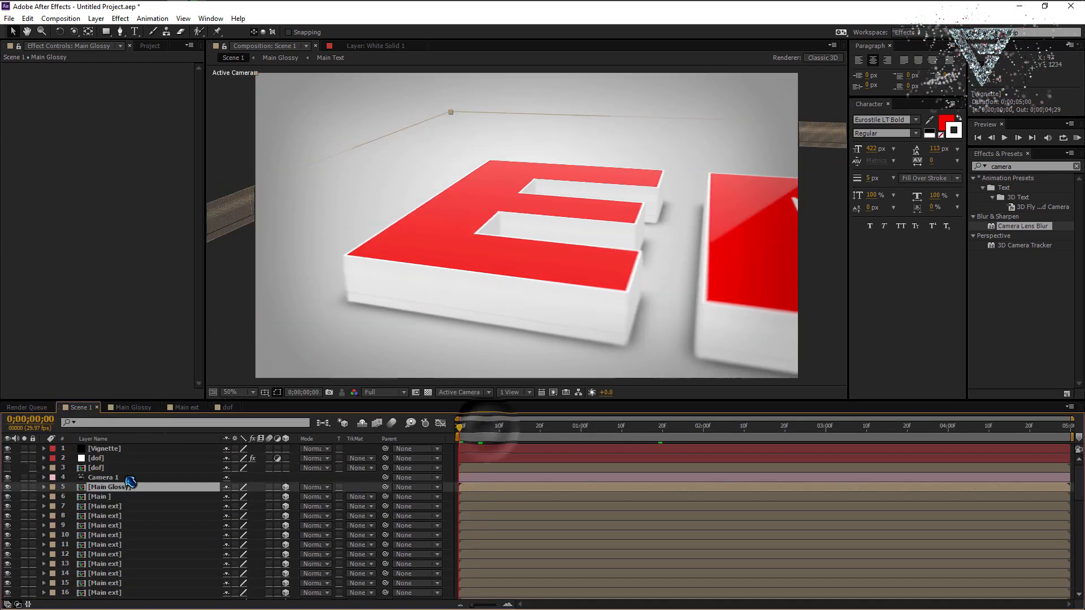
left_click(124, 477)
left_click(44, 477)
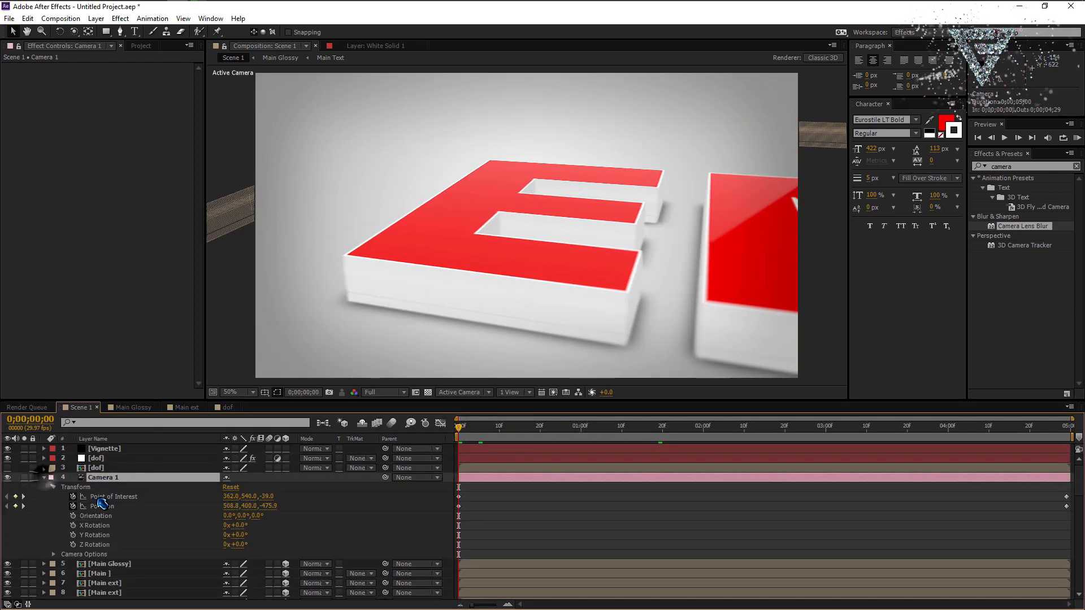
- Try different Camera 1 position and point of interest values at the first frame, and undo the changes
left_click_drag(232, 506, 335, 502)
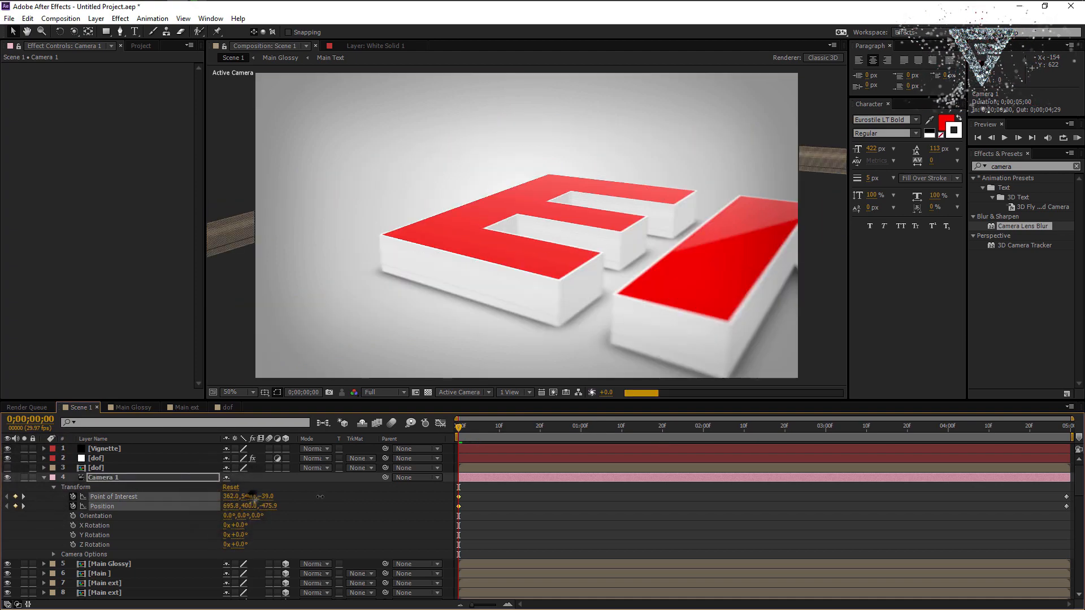
key("ctrl+z")
left_click_drag(270, 506, 441, 507)
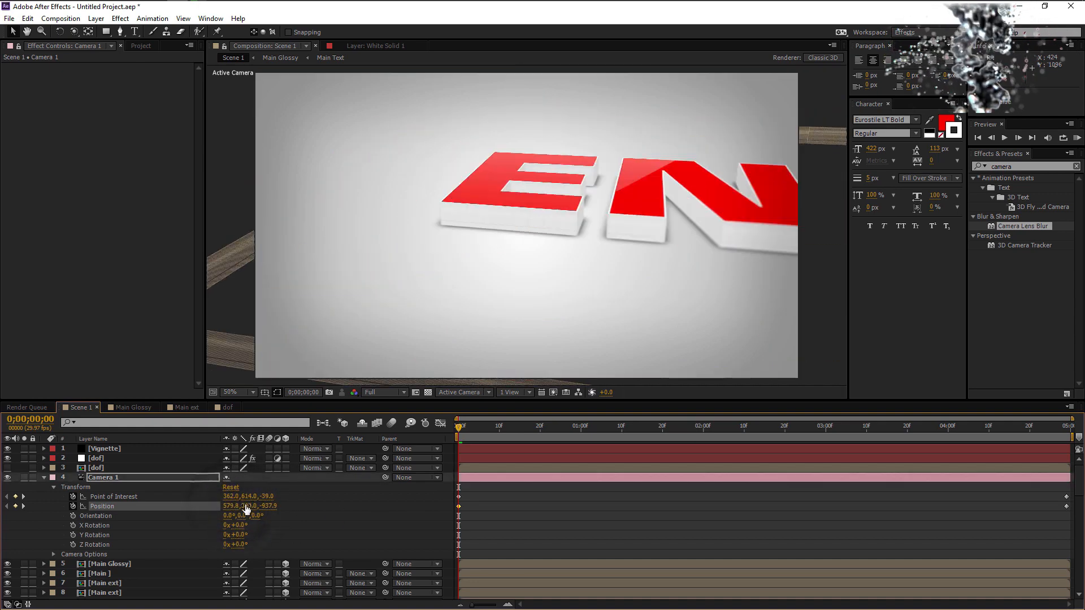
key("ctrl+z")
key("ctrl+z")
key("ctrl+z")
key("ctrl+z")
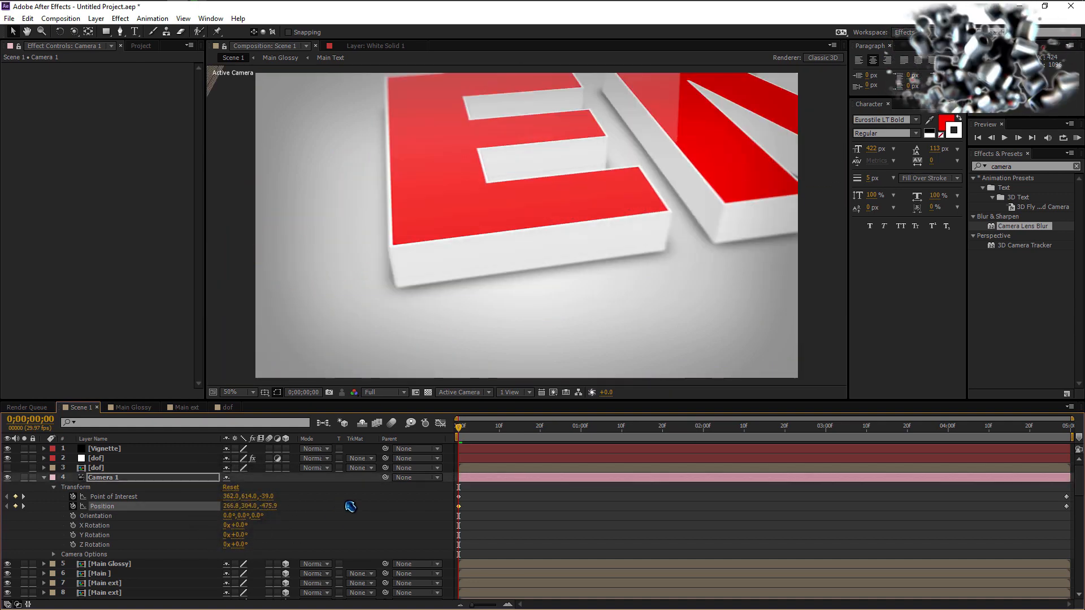
key("ctrl+z")
key("ctrl+z")
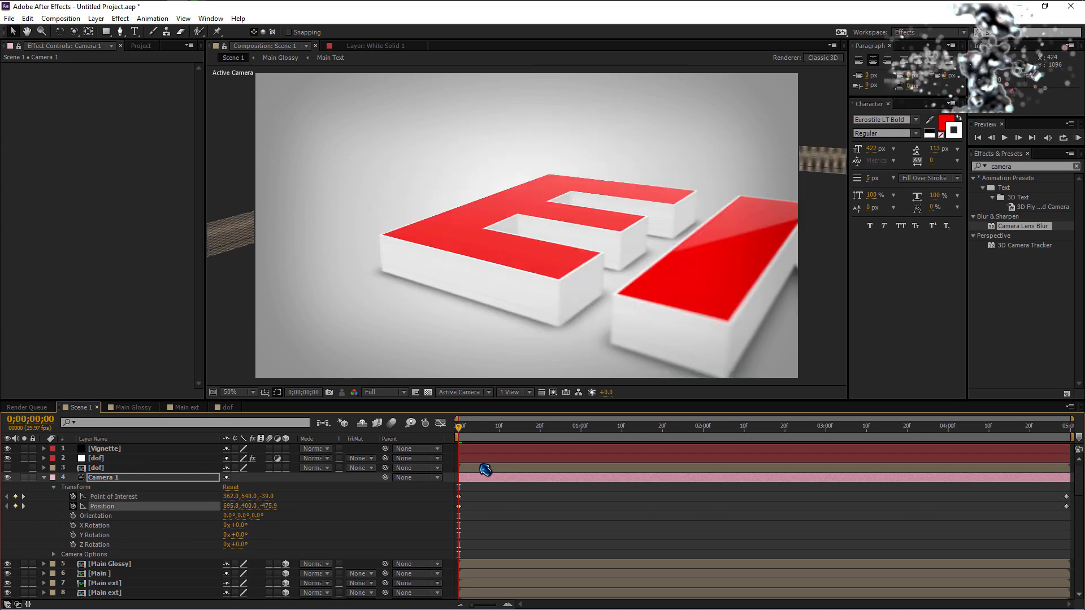
key("ctrl+z")
key("ctrl+z")
- Open the Main Text composition and replace the title text with FX
left_click_drag(460, 434, 453, 442)
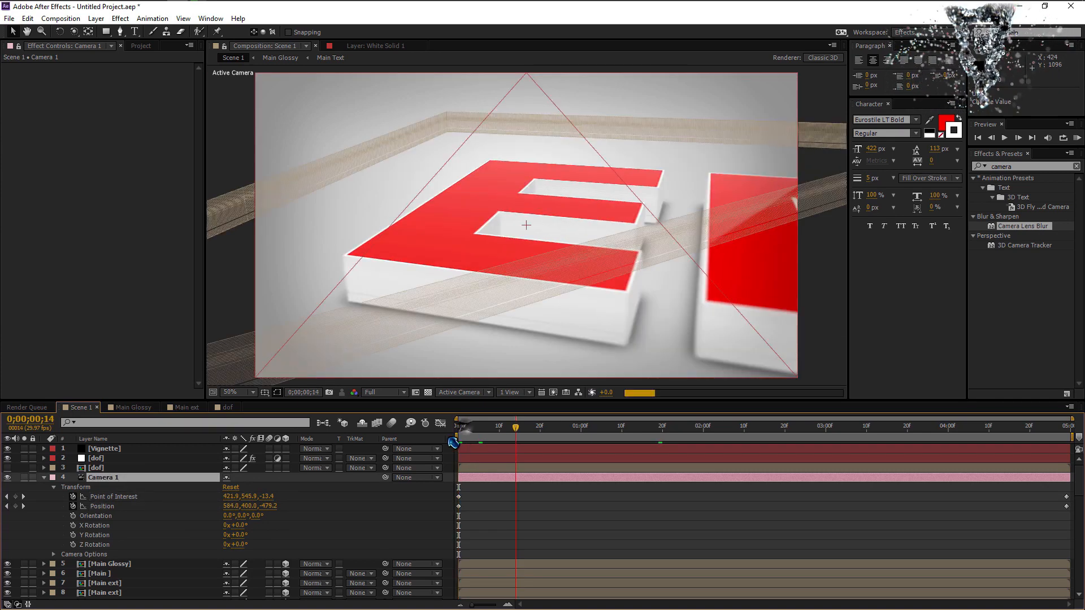
left_click(140, 46)
double_click(68, 189)
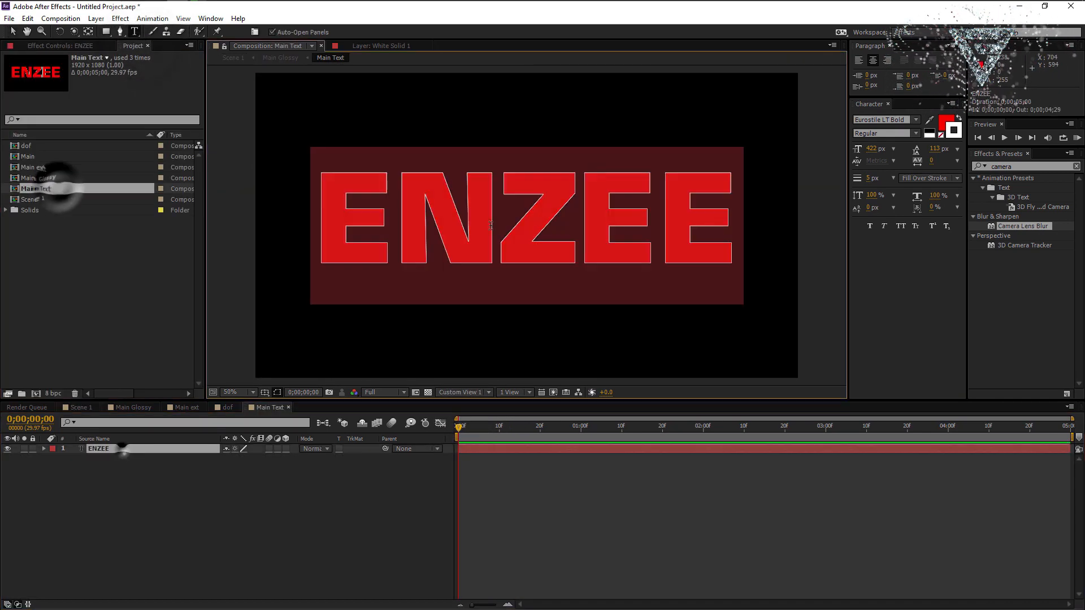
- Examine the changed title in Scene 1 at several frames from 0;00;01;05 to 0;00;03;03
left_click(83, 409)
left_click(603, 434)
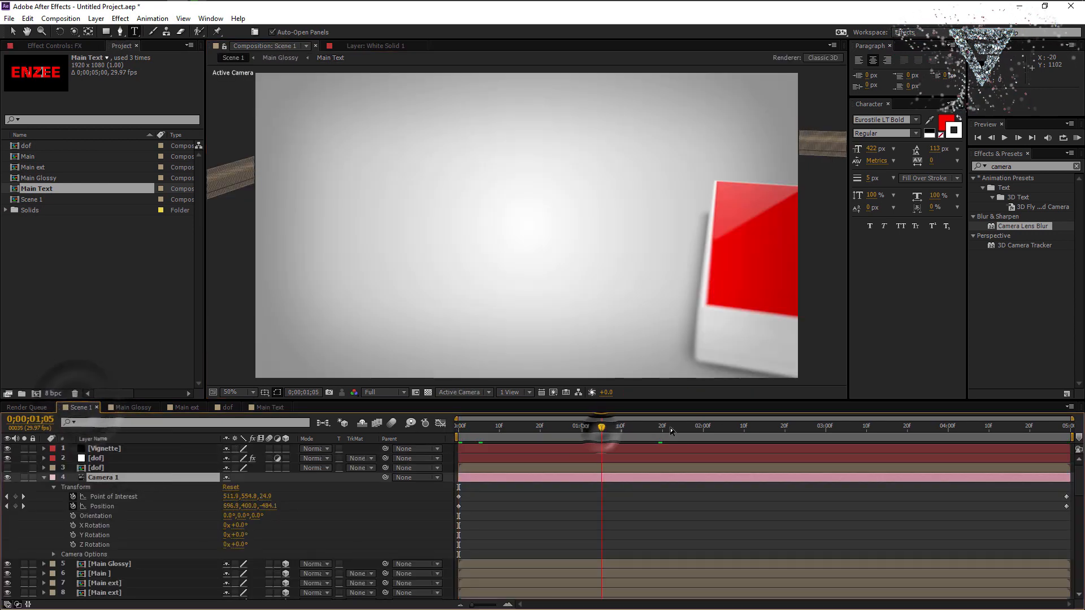
left_click(723, 430)
left_click(780, 428)
left_click(837, 428)
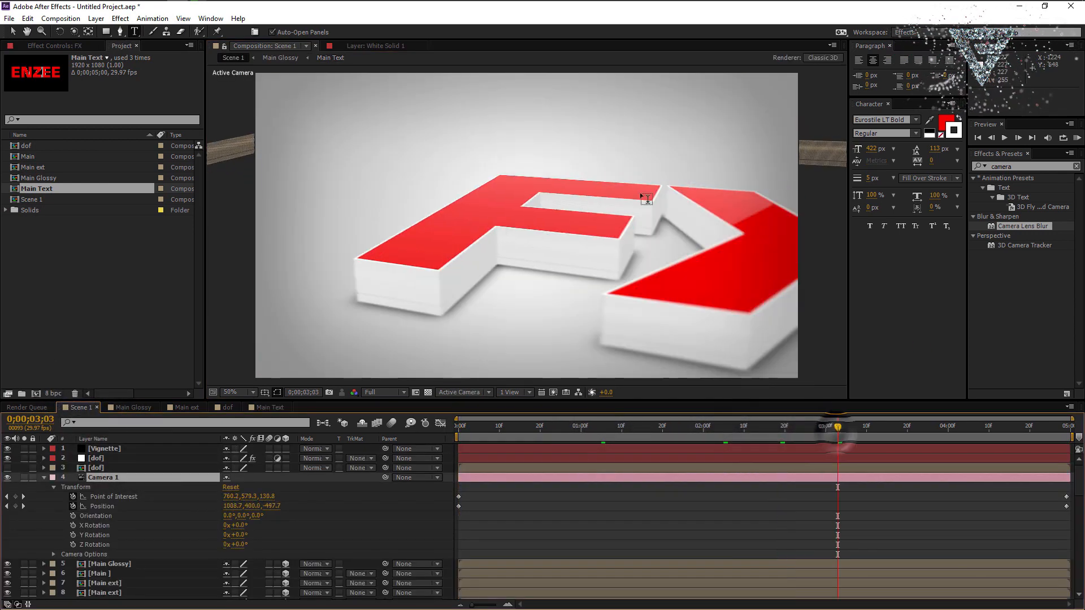
- Set the FX text's stroke width to 9 px in Main Text and check the Main Glossy composition
left_click(267, 408)
left_click_drag(868, 178, 871, 178)
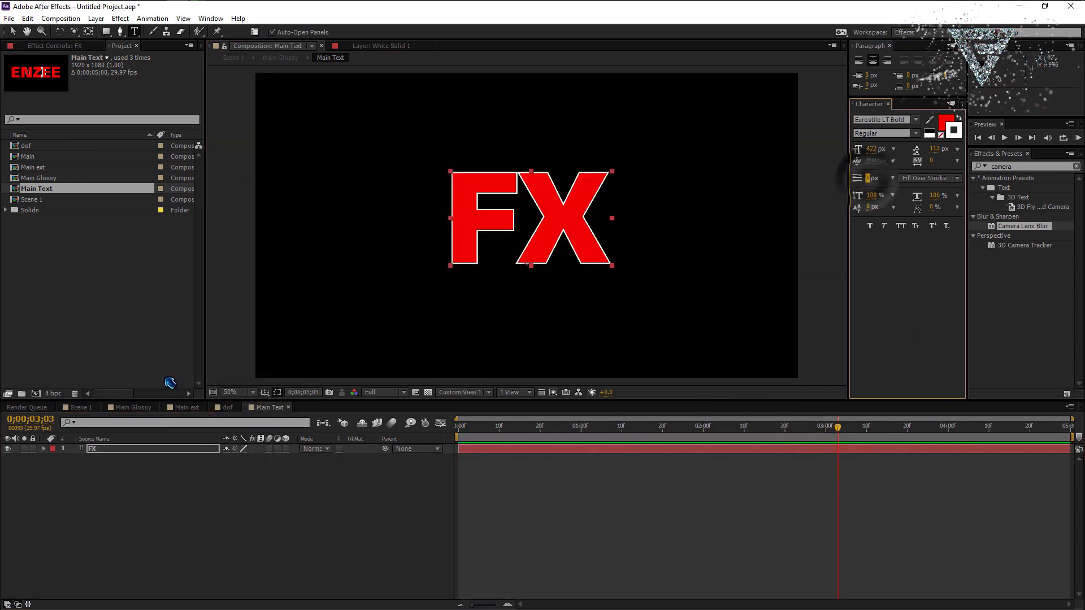
left_click(78, 407)
left_click(133, 407)
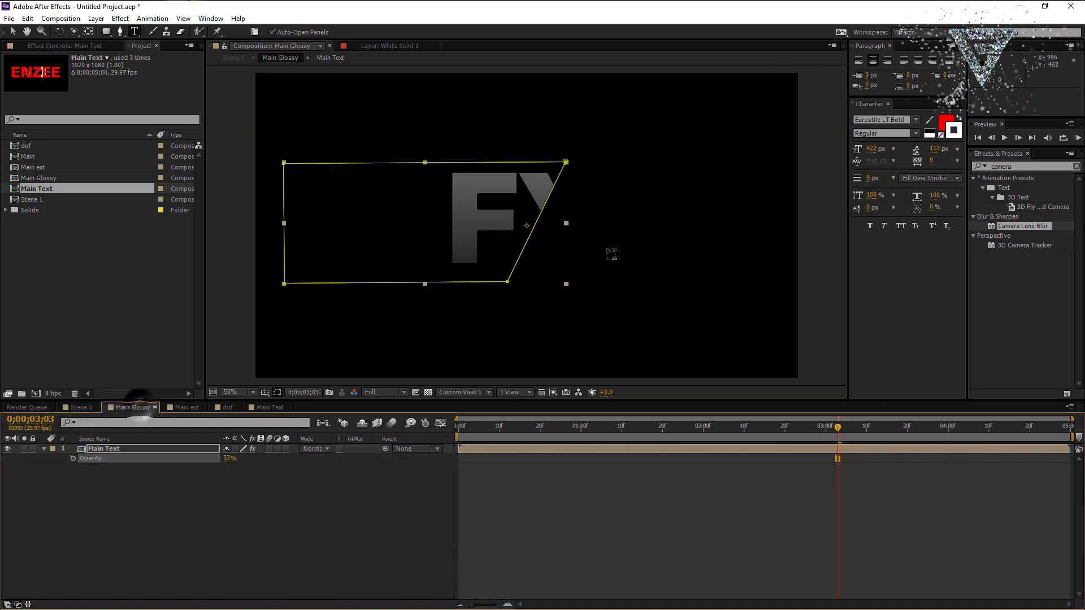
- Set Camera 1 in Scene 1 at 0;00;03;03 to point of interest 756.2, 579.3, 446.8 and position 1398.7, 400.0, -497.7
left_click(79, 407)
mouse_move(256, 499)
left_mouse_down()
mouse_move(290, 494)
mouse_move(231, 497)
mouse_move(252, 506)
left_mouse_up()
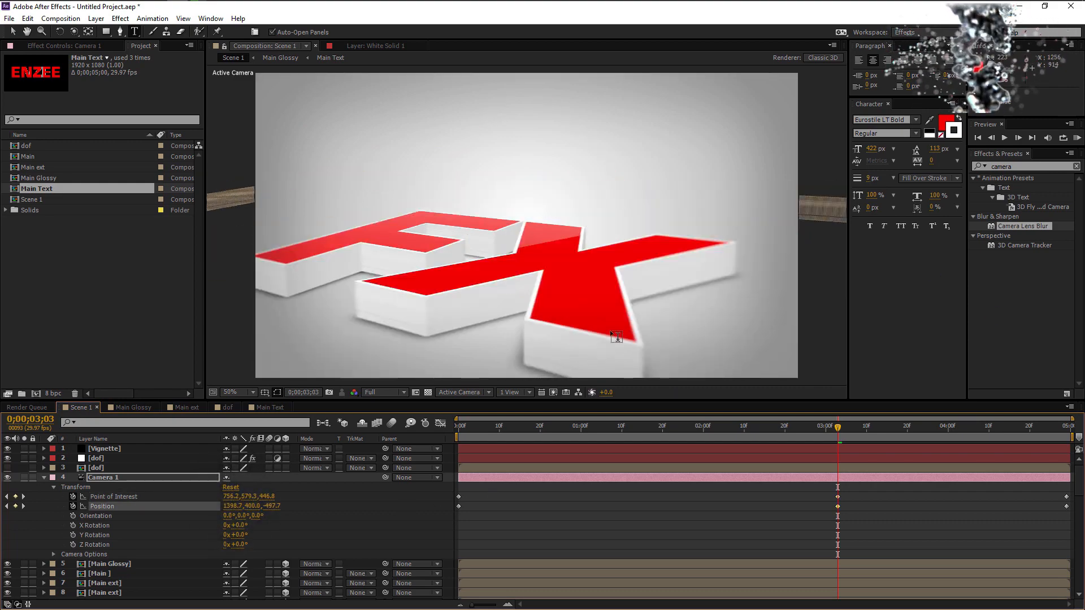